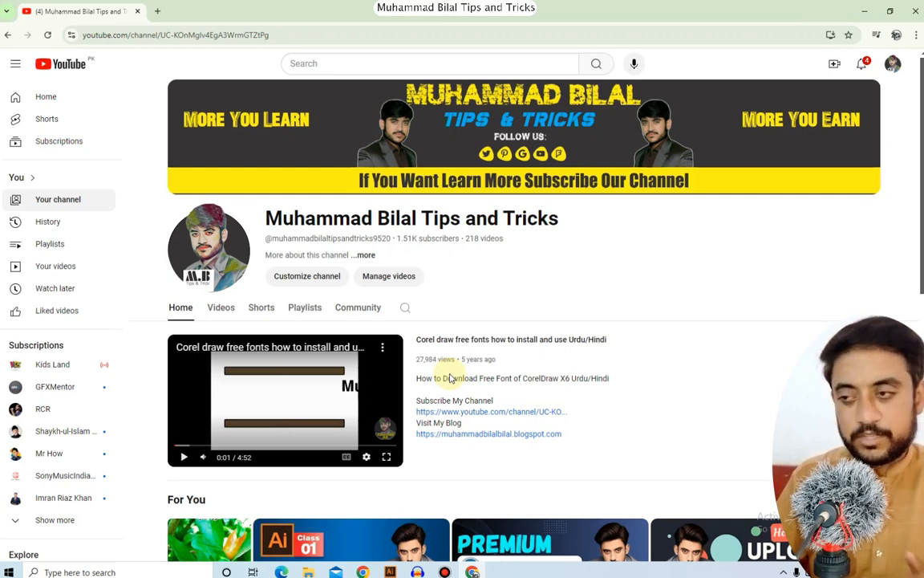
# Switch to Adobe Illustrator and hide the rulers in the open document.
pyautogui.click(390, 571)
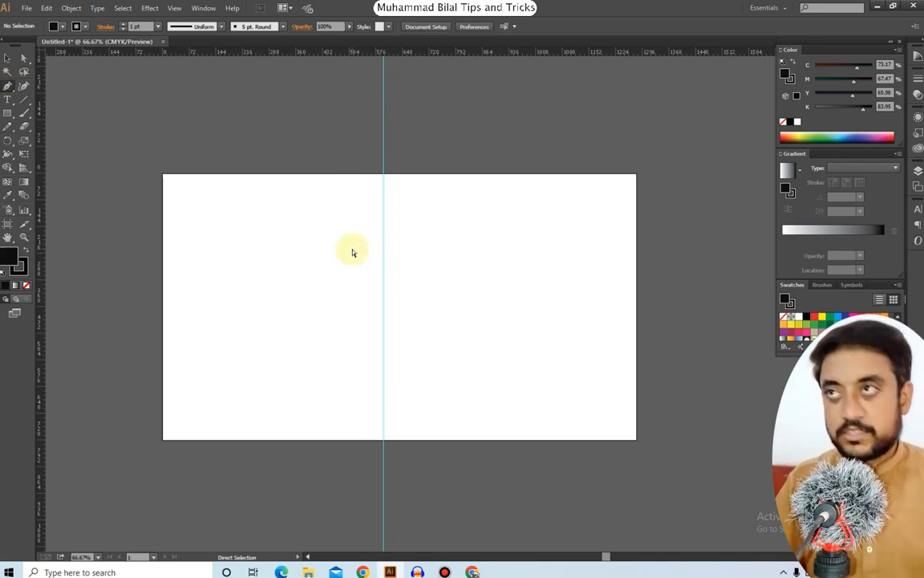
pyautogui.hotkey('ctrl', 'r')
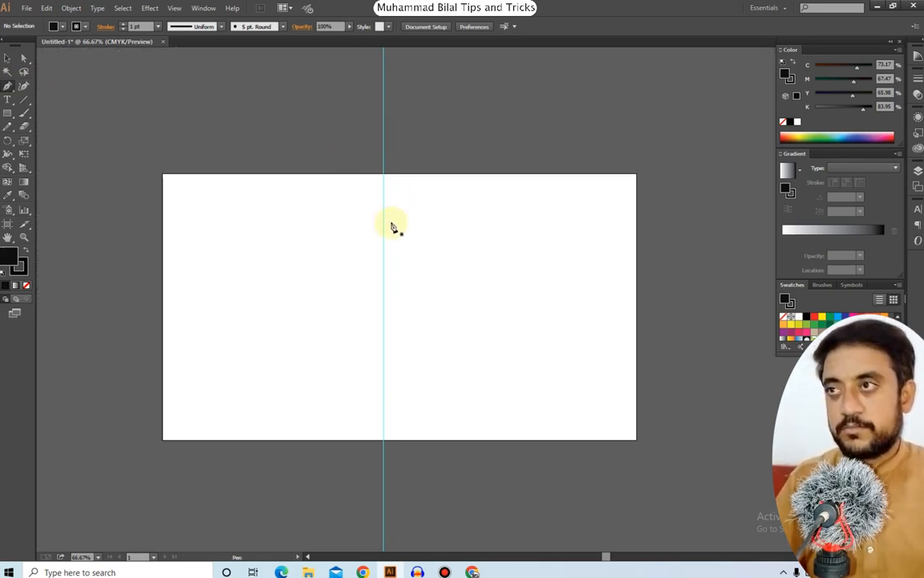
# Place a single smooth anchor point in the upper middle of the artboard with the Pen tool and deselect it.
pyautogui.moveTo(440, 231); pyautogui.dragTo(358, 251)
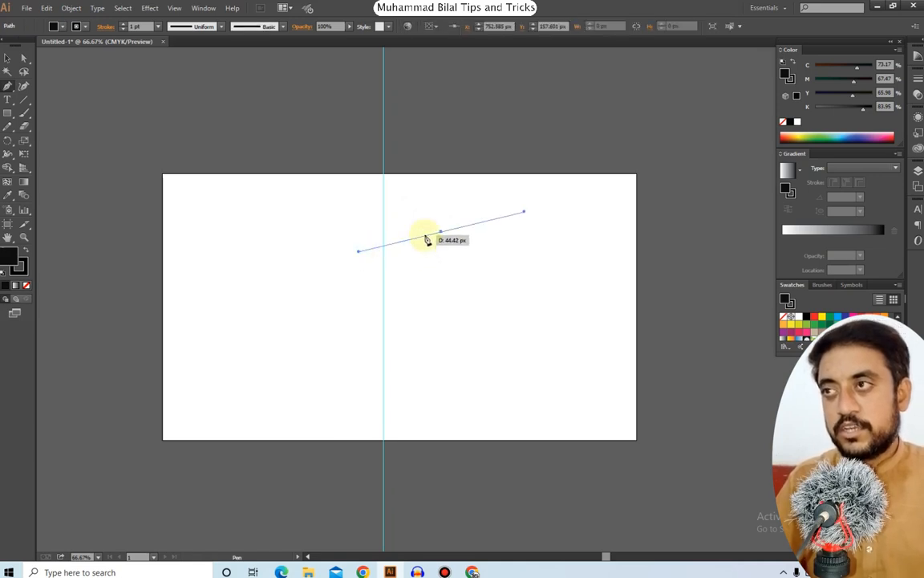
pyautogui.click(7, 58)
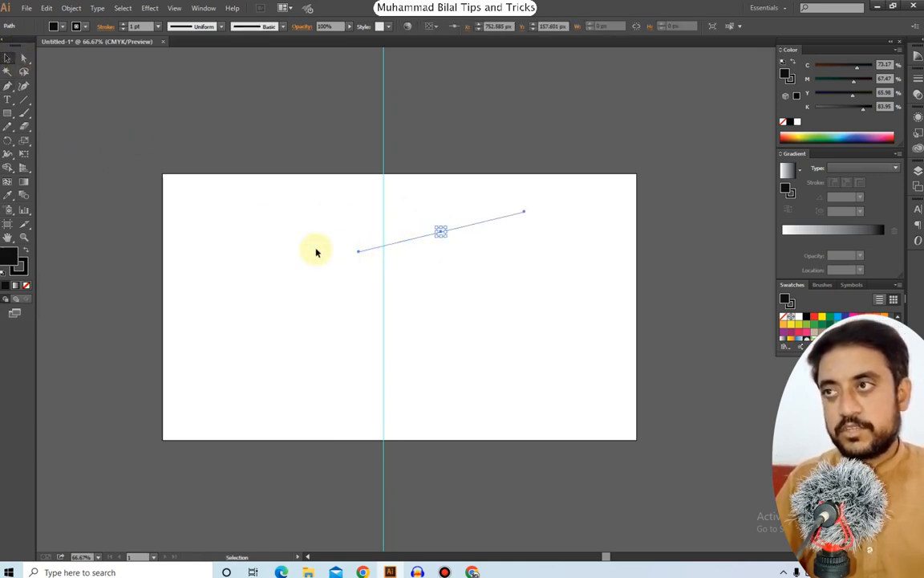
pyautogui.click(447, 305)
# Unlock the guides and delete the vertical guide crossing the artboard.
pyautogui.rightClick(436, 243)
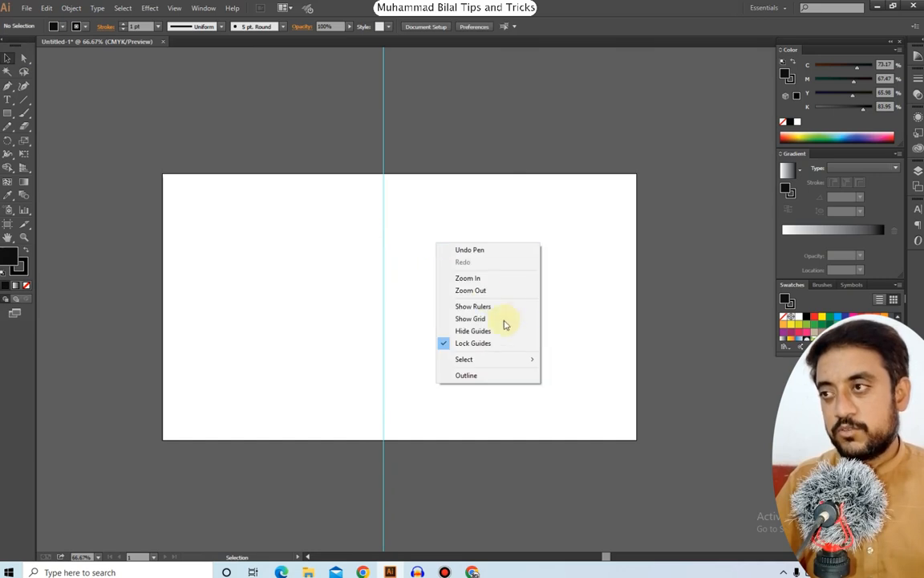
pyautogui.click(473, 346)
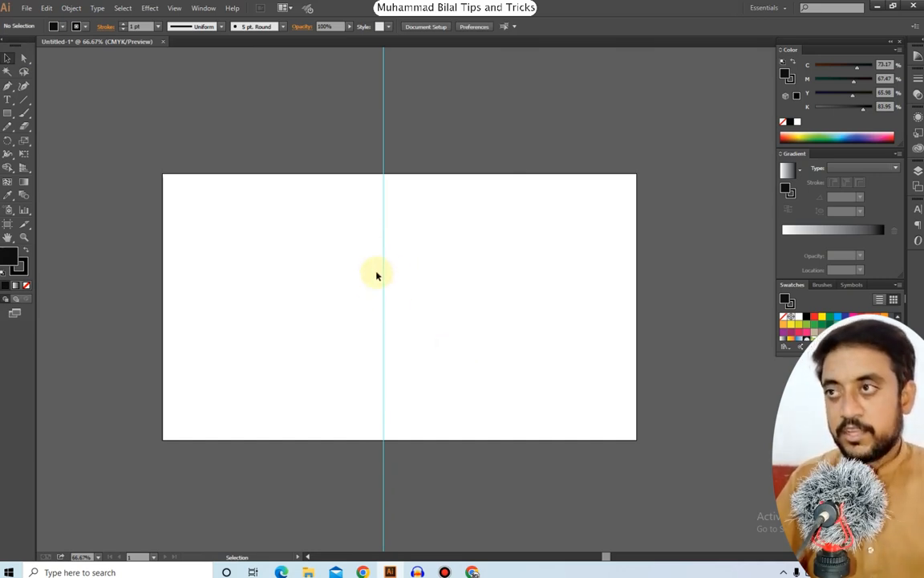
pyautogui.rightClick(423, 265)
pyautogui.moveTo(325, 295); pyautogui.dragTo(405, 308)
pyautogui.press('Delete')
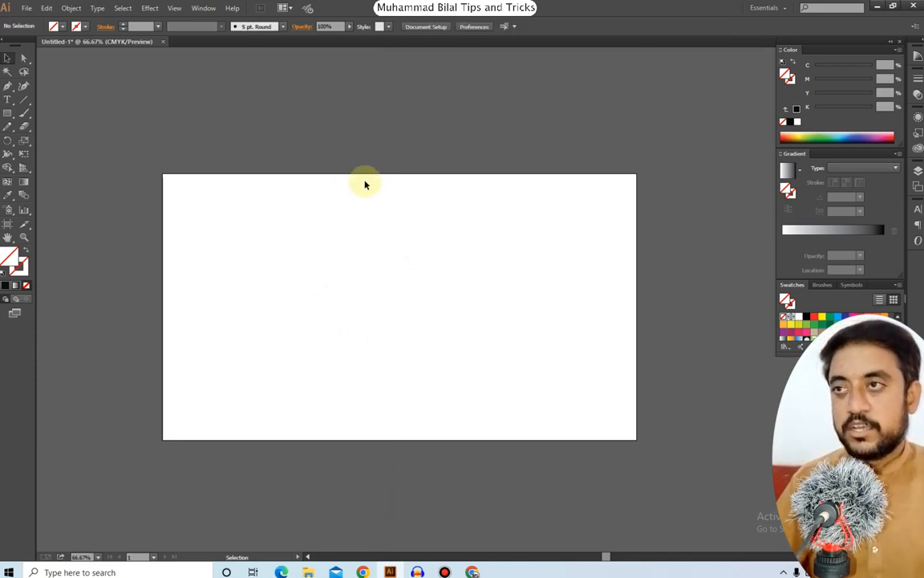
# Draw a closed, straight-sided eight-point shape about 681 px wide and 465 px high with the Pen tool.
pyautogui.click(7, 87)
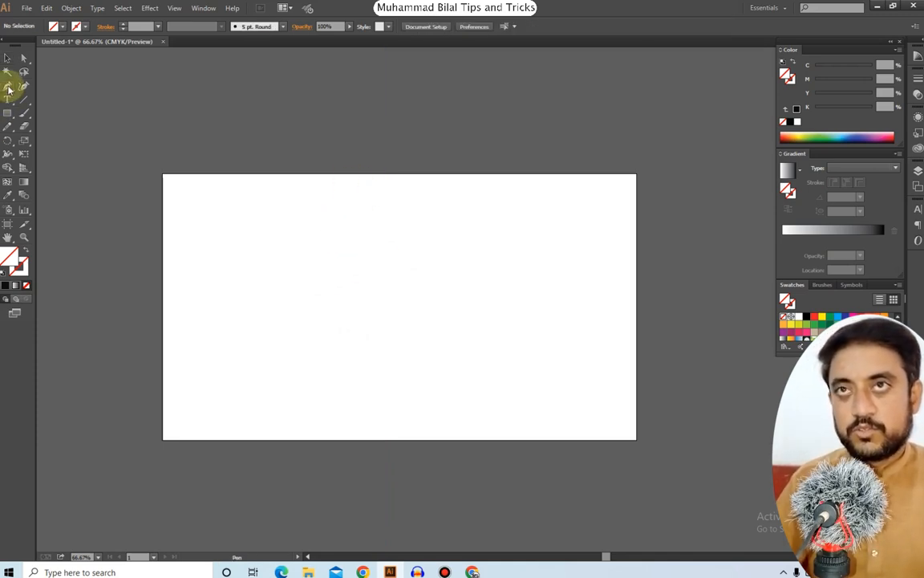
pyautogui.click(404, 220)
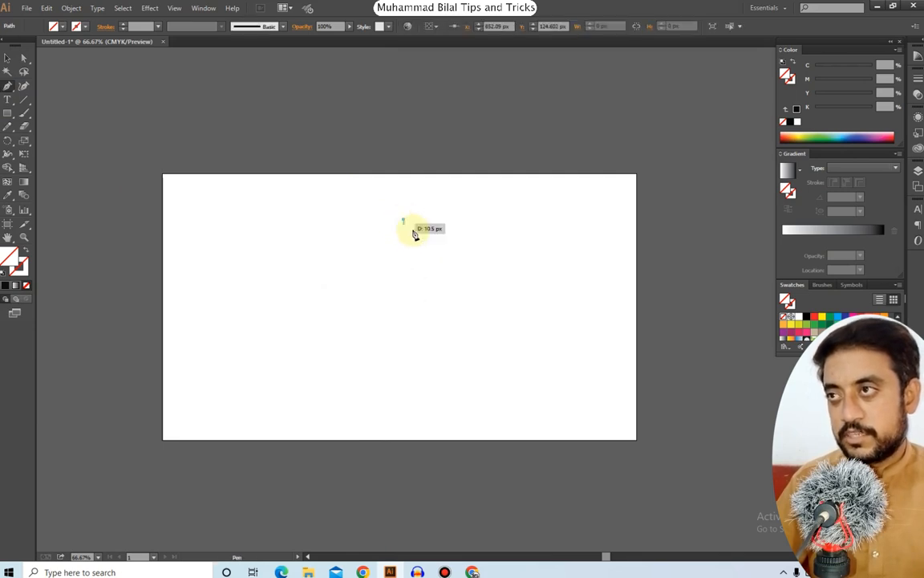
pyautogui.click(502, 276)
pyautogui.click(431, 331)
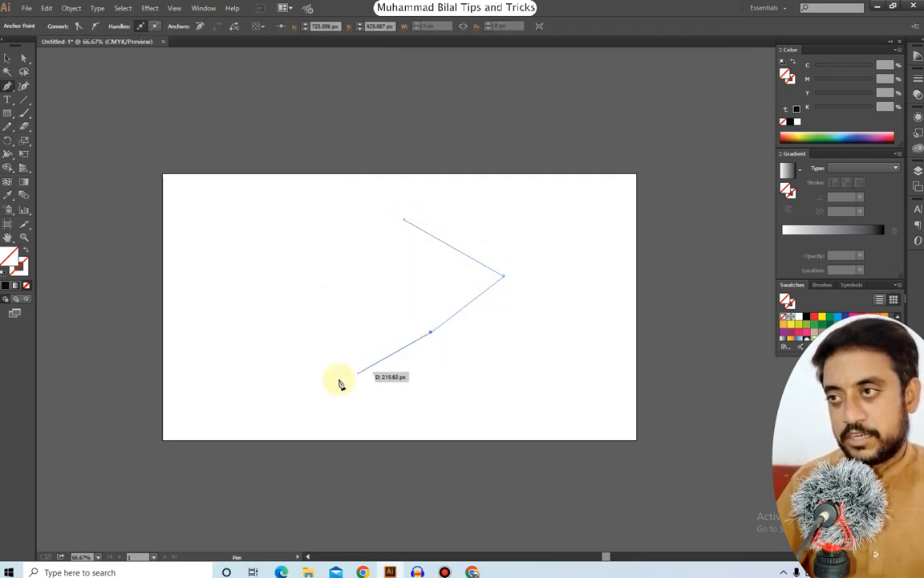
pyautogui.click(310, 386)
pyautogui.click(251, 330)
pyautogui.click(259, 279)
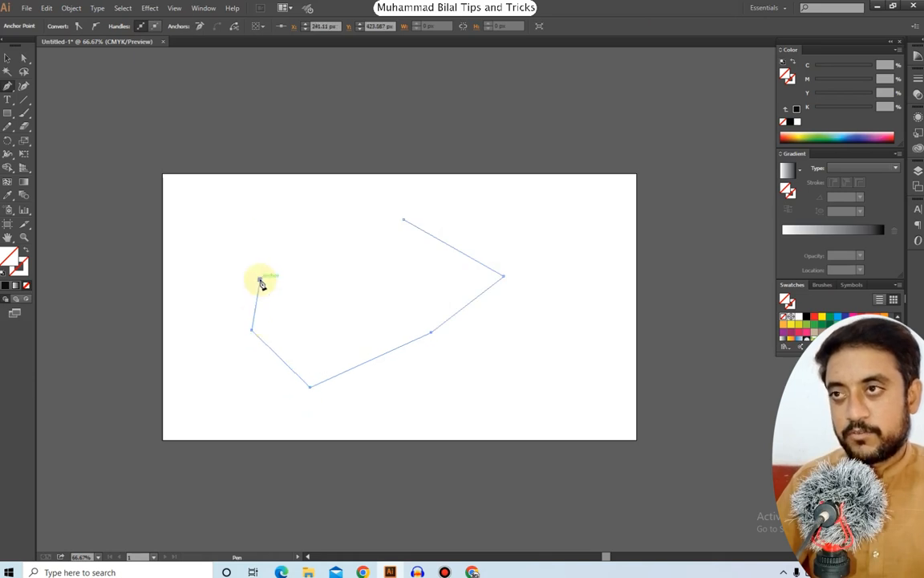
pyautogui.click(309, 261)
pyautogui.click(354, 215)
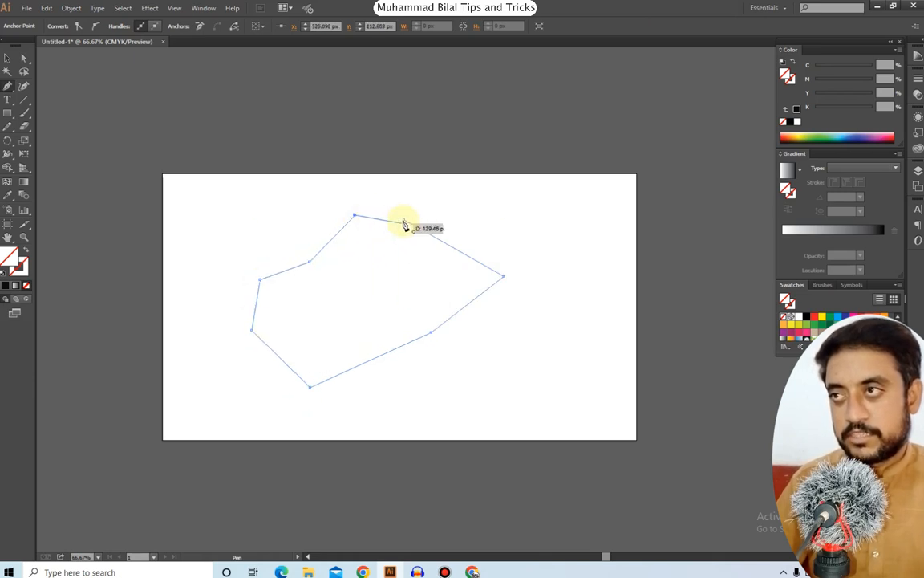
pyautogui.click(408, 222)
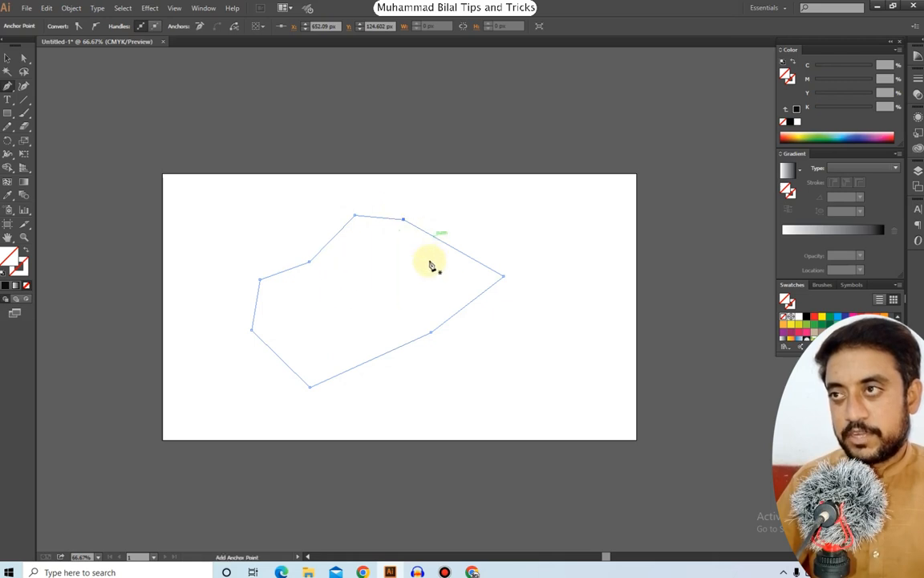
# Select the eight-point shape and fill it with a dark red colour.
pyautogui.click(8, 58)
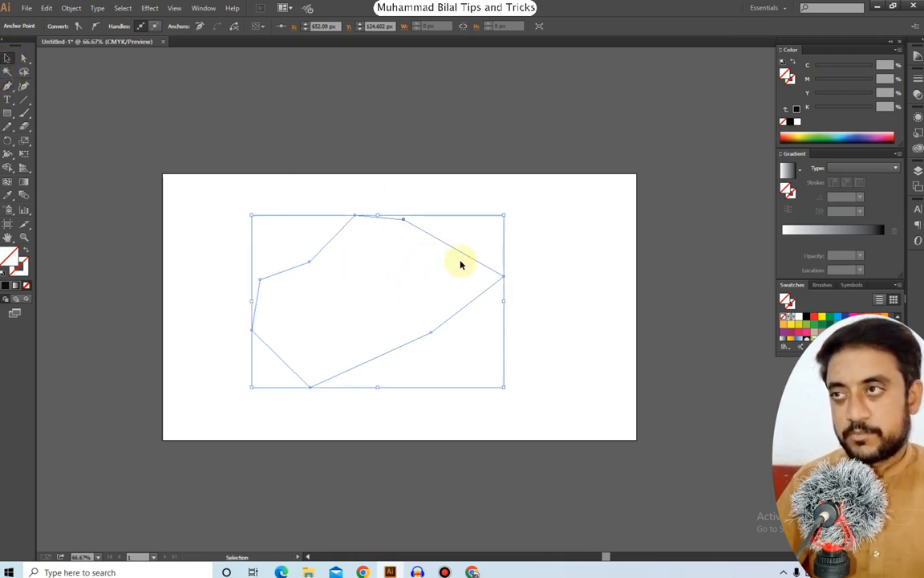
pyautogui.moveTo(407, 299); pyautogui.dragTo(477, 313)
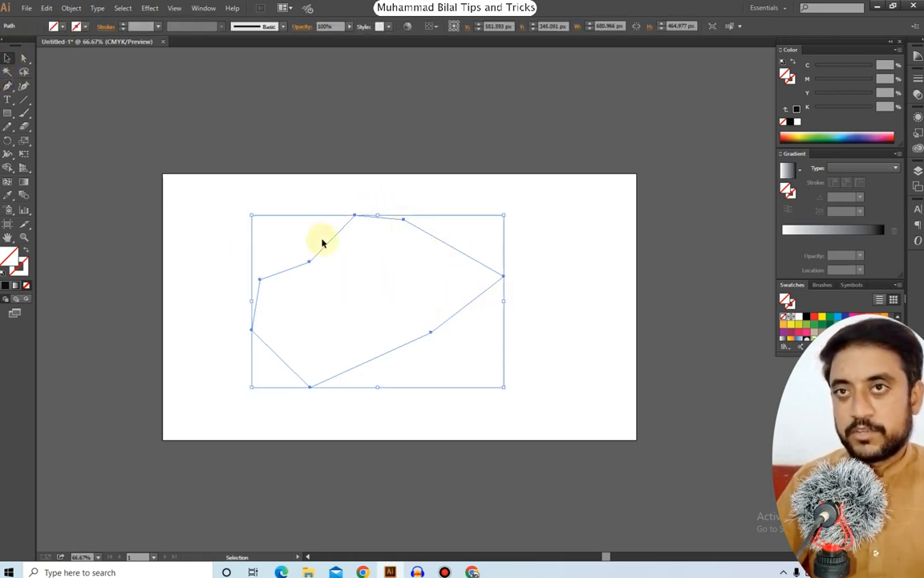
pyautogui.doubleClick(6, 260)
pyautogui.click(155, 146)
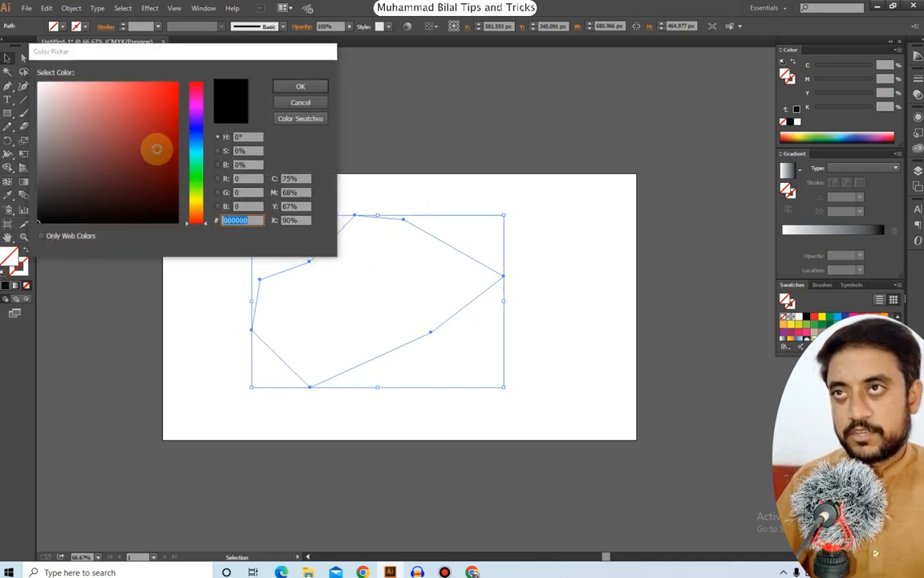
pyautogui.click(298, 87)
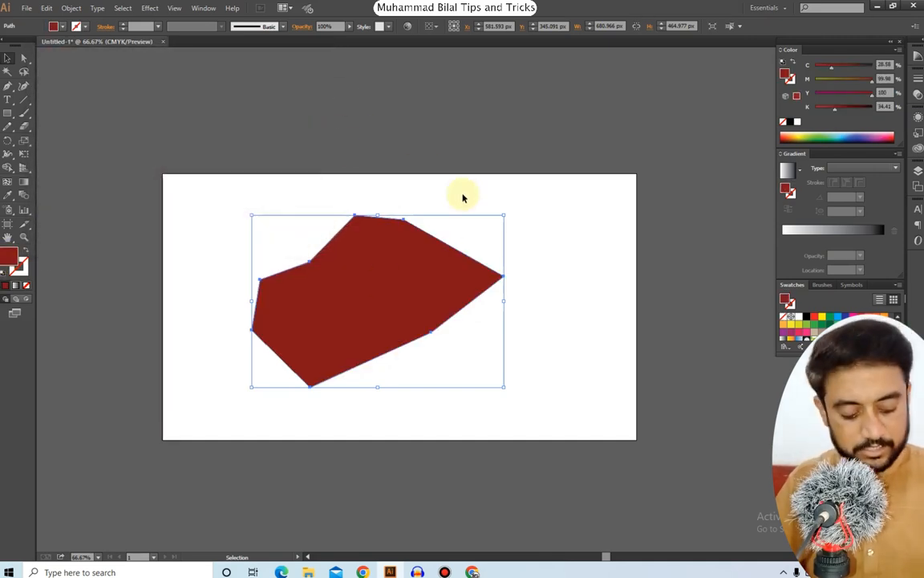
# Undo the red fill and the whole eight-point shape until it is gone from the artboard.
pyautogui.hotkey('ctrl', 'z')
pyautogui.hotkey('ctrl', 'z')
pyautogui.hotkey('ctrl', 'z')
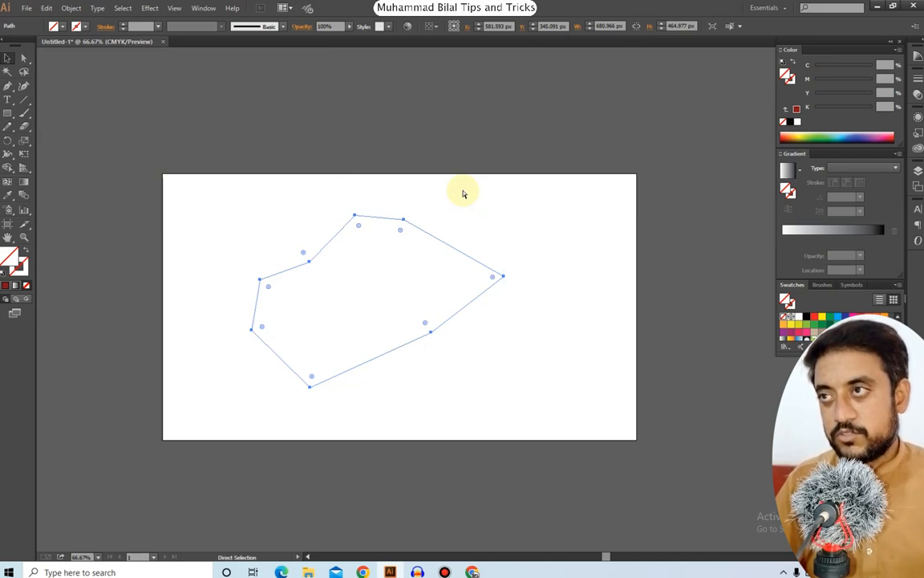
pyautogui.hotkey('ctrl', 'z')
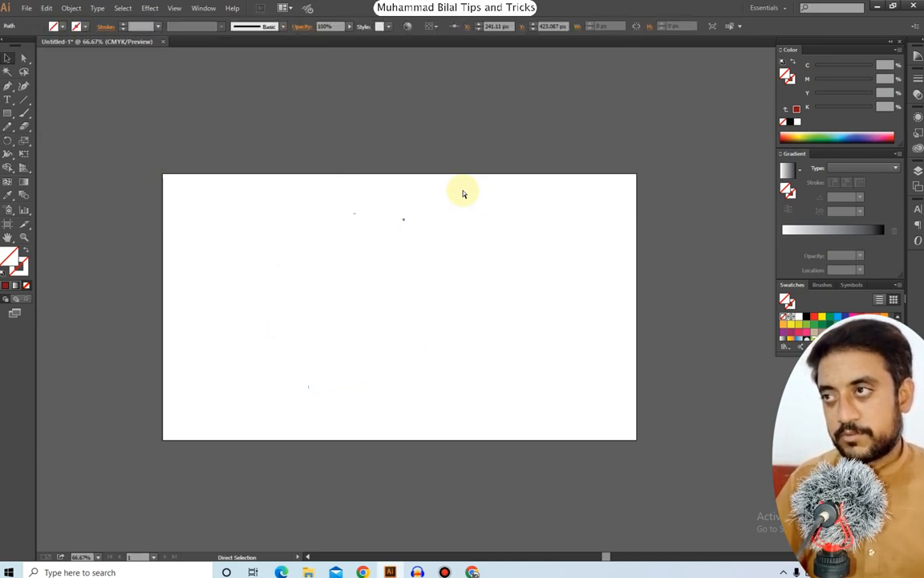
pyautogui.hotkey('ctrl', 'z')
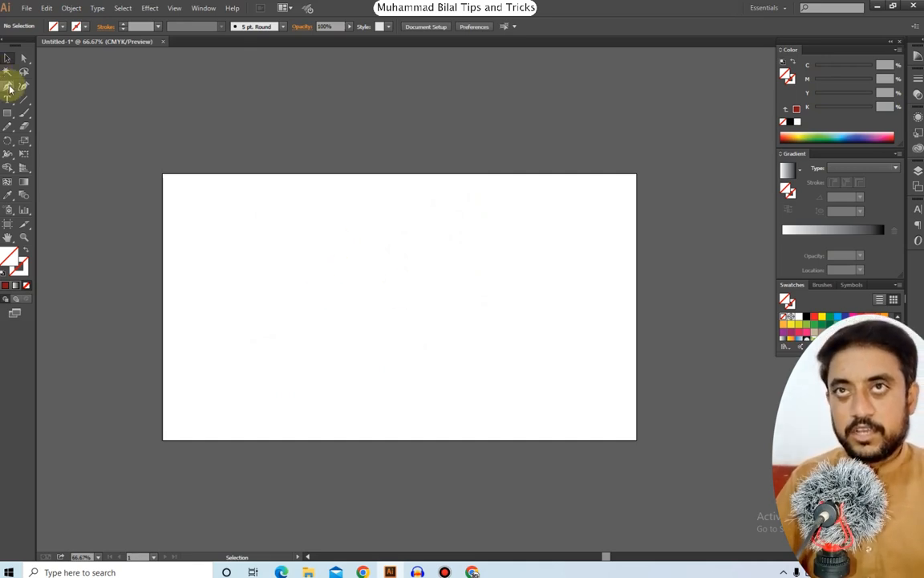
# Draw an open three-point curve about 374 px wide and 422 px high with the Pen tool, removing the outgoing handles.
pyautogui.click(324, 231)
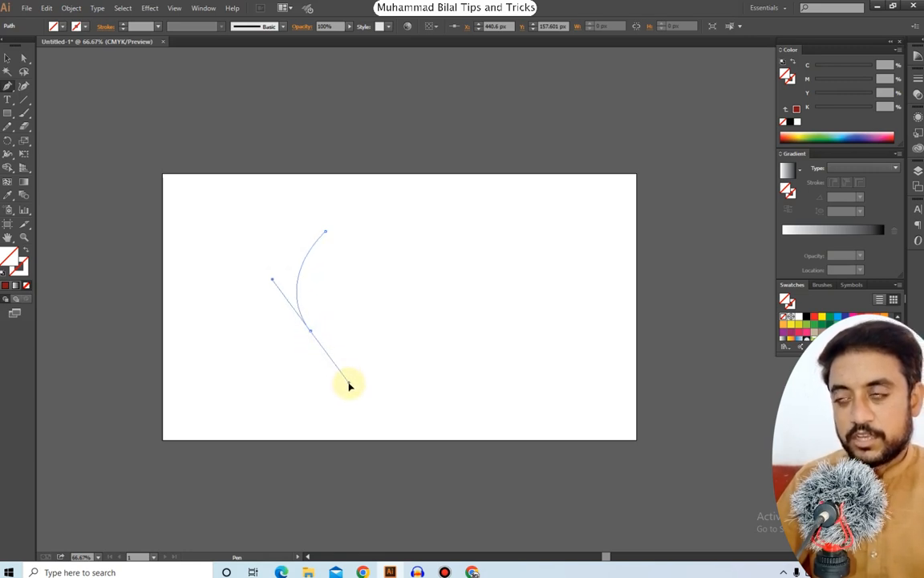
pyautogui.moveTo(359, 389)
pyautogui.mouseDown()
pyautogui.moveTo(373, 332)
pyautogui.moveTo(343, 394)
pyautogui.moveTo(371, 412)
pyautogui.moveTo(414, 322)
pyautogui.moveTo(328, 398)
pyautogui.moveTo(353, 410)
pyautogui.moveTo(365, 390)
pyautogui.mouseUp()
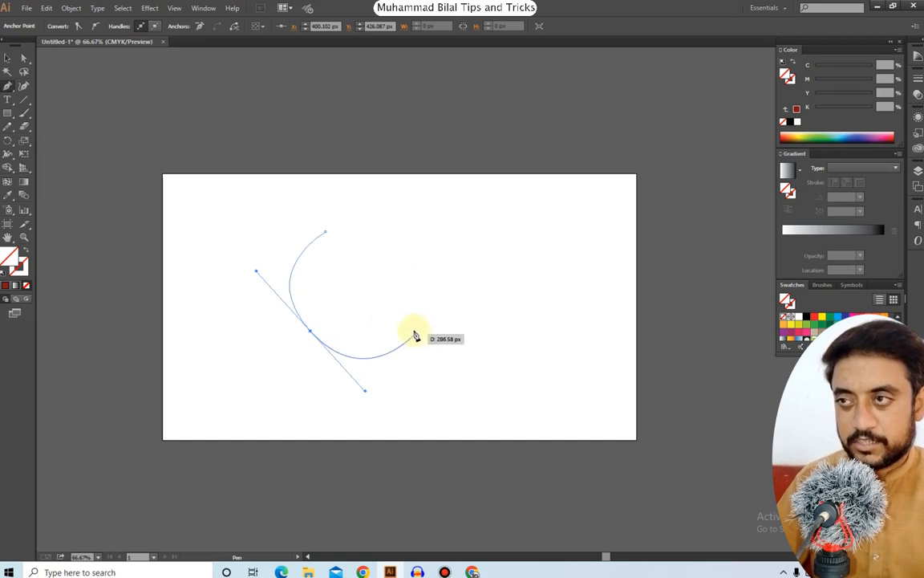
pyautogui.moveTo(316, 331); pyautogui.dragTo(370, 396)
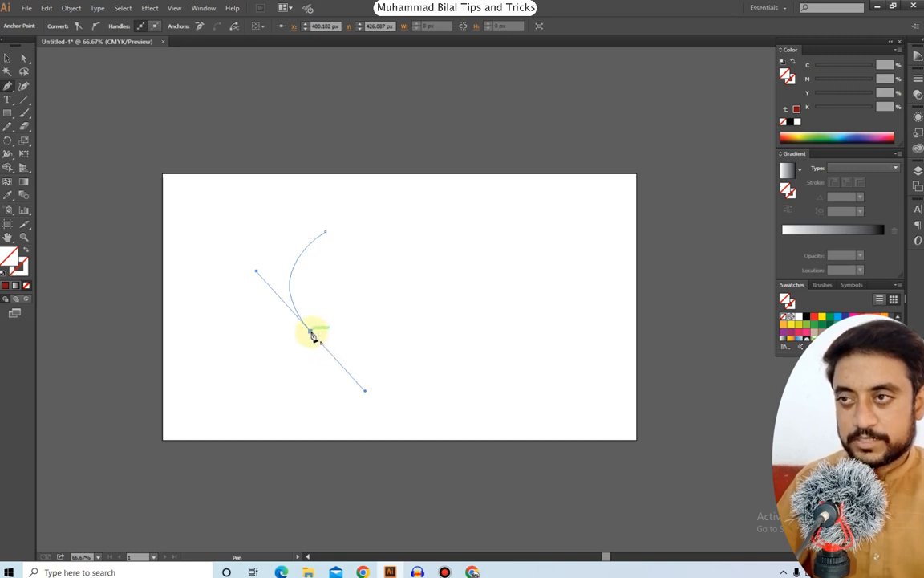
pyautogui.moveTo(313, 335); pyautogui.dragTo(429, 387)
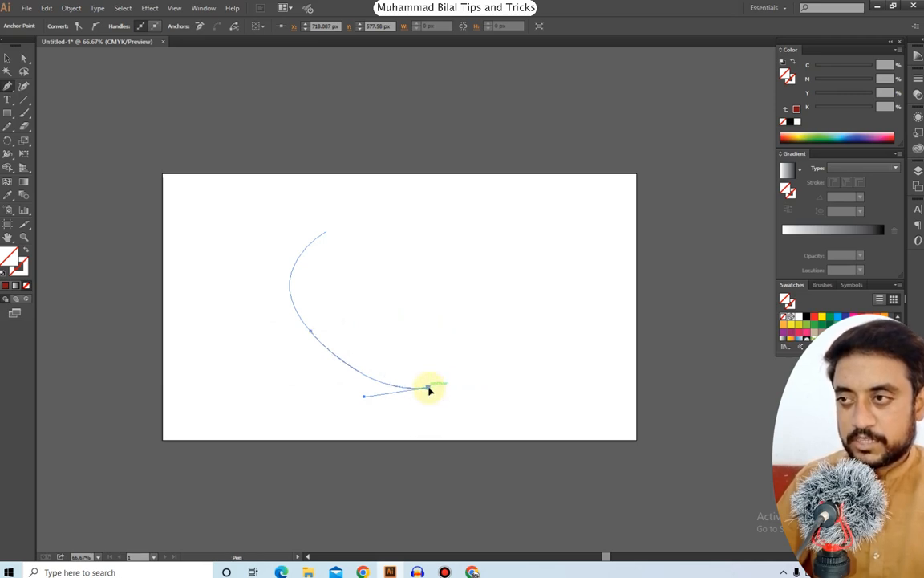
pyautogui.click(7, 58)
pyautogui.press('Delete')
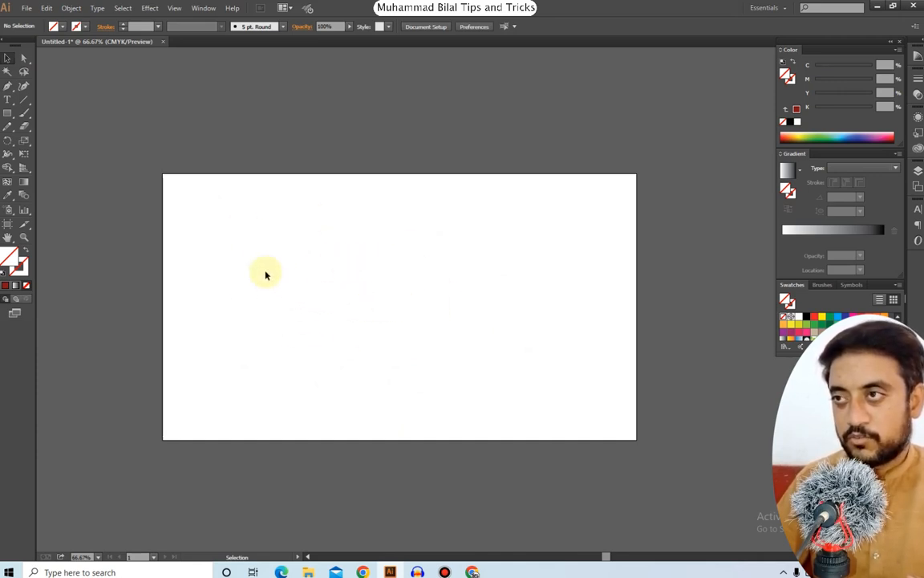
# Select the curve and stray anchor point, apply the default white fill and black stroke, and deselect them.
pyautogui.moveTo(399, 358); pyautogui.dragTo(453, 405)
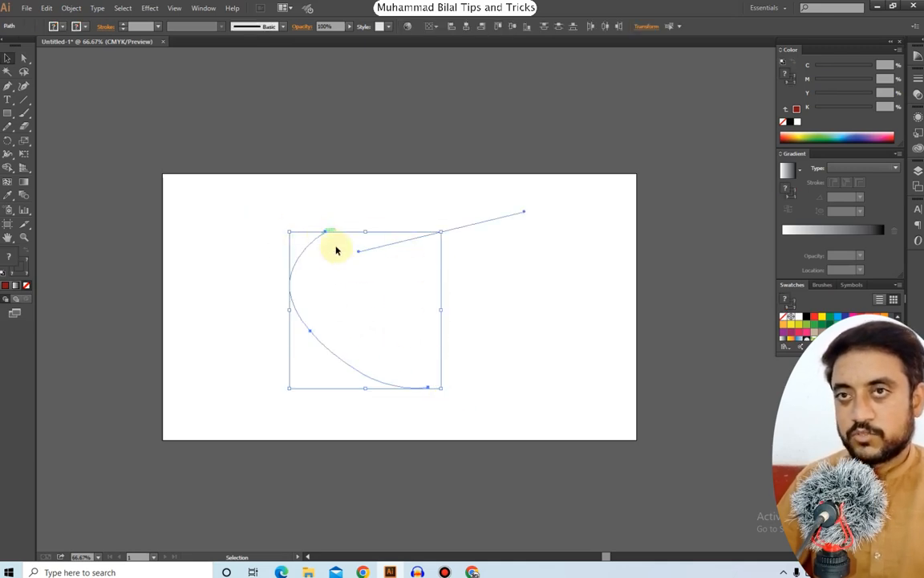
pyautogui.click(27, 259)
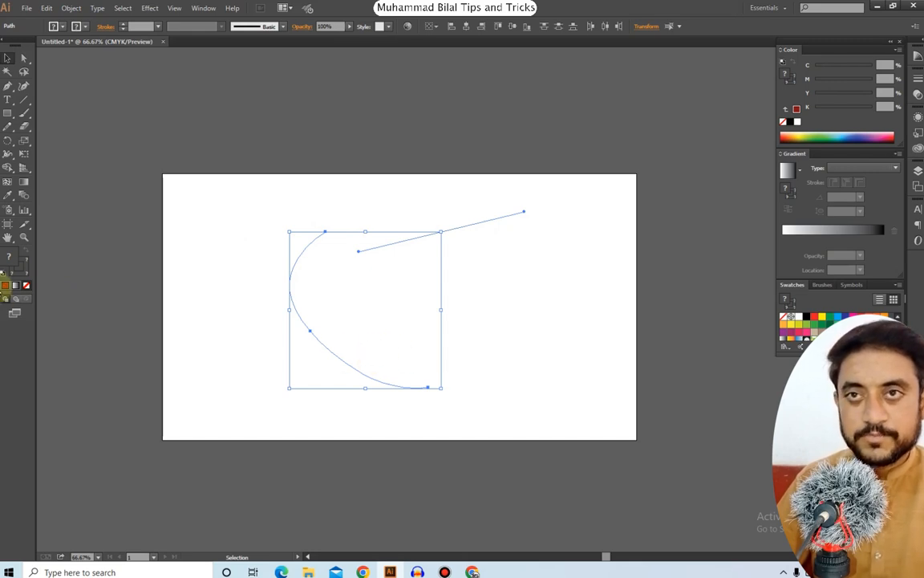
pyautogui.click(3, 274)
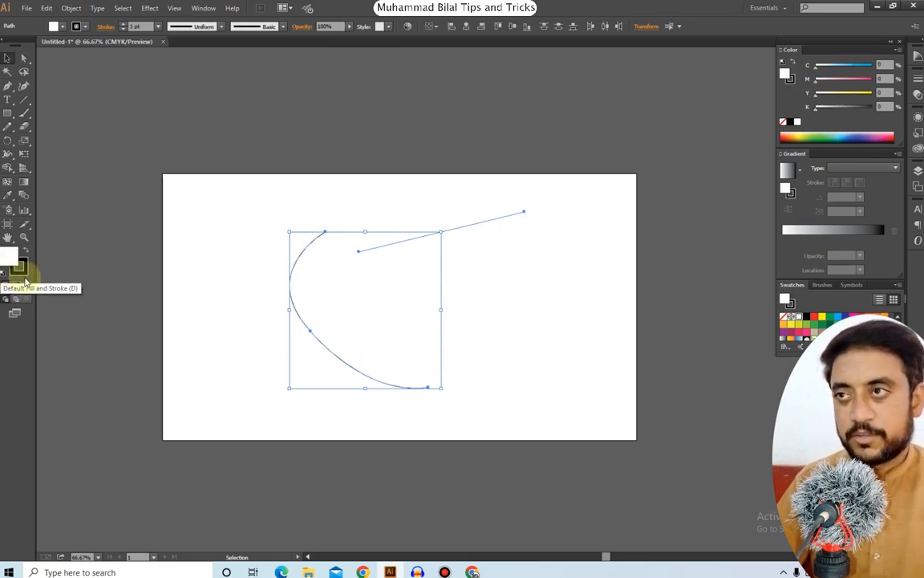
pyautogui.click(513, 330)
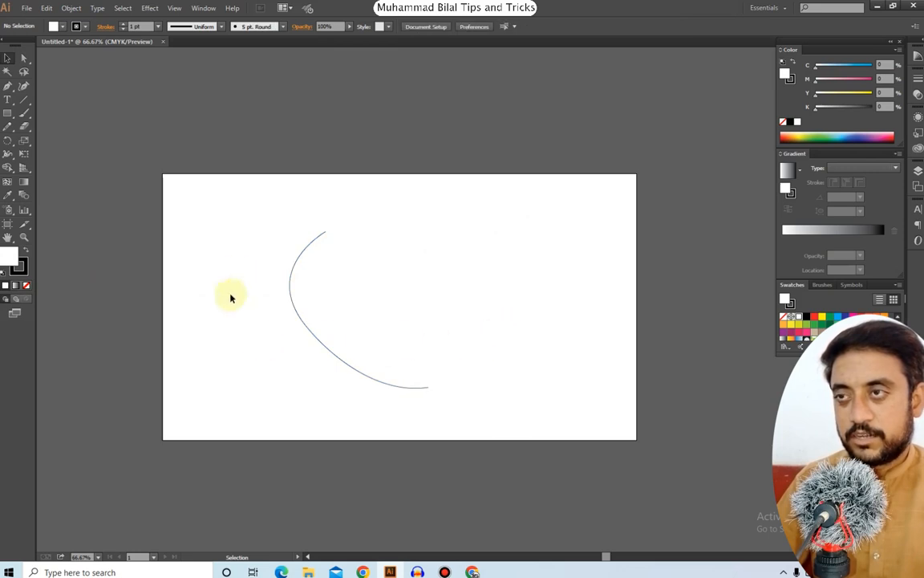
pyautogui.doubleClick(26, 272)
pyautogui.moveTo(140, 151); pyautogui.dragTo(174, 93)
pyautogui.click(303, 87)
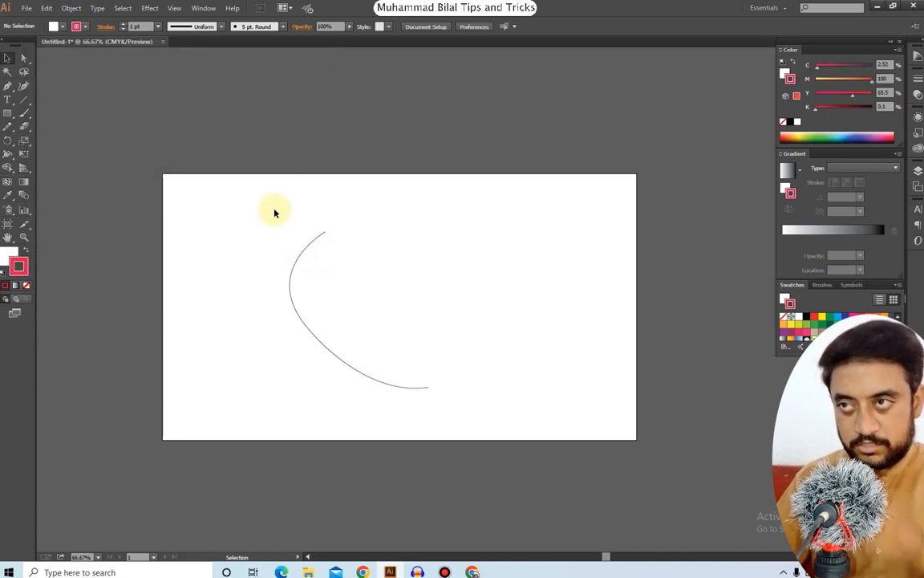
# Select the curve, set its stroke colour to pinkish red E5104D, and deselect it.
pyautogui.click(306, 252)
pyautogui.doubleClick(18, 263)
pyautogui.click(167, 95)
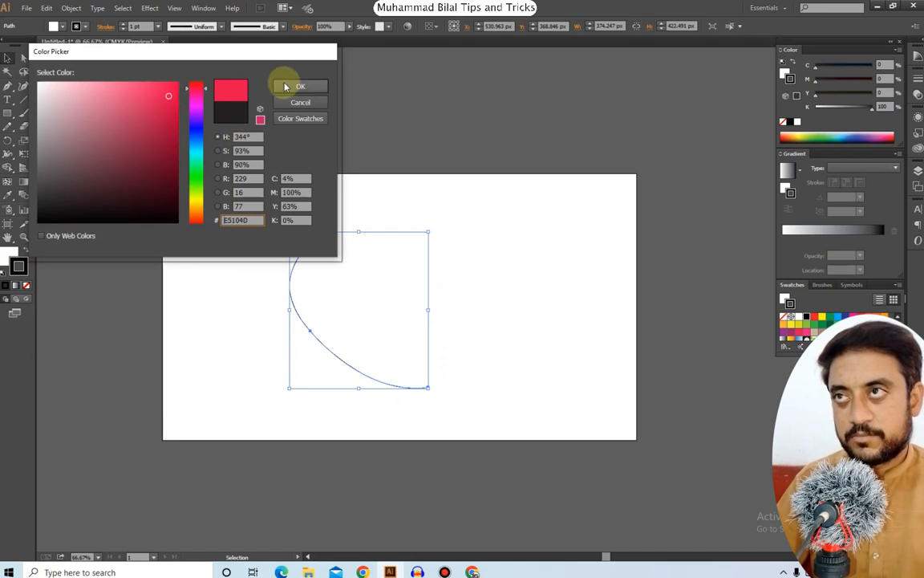
pyautogui.click(285, 86)
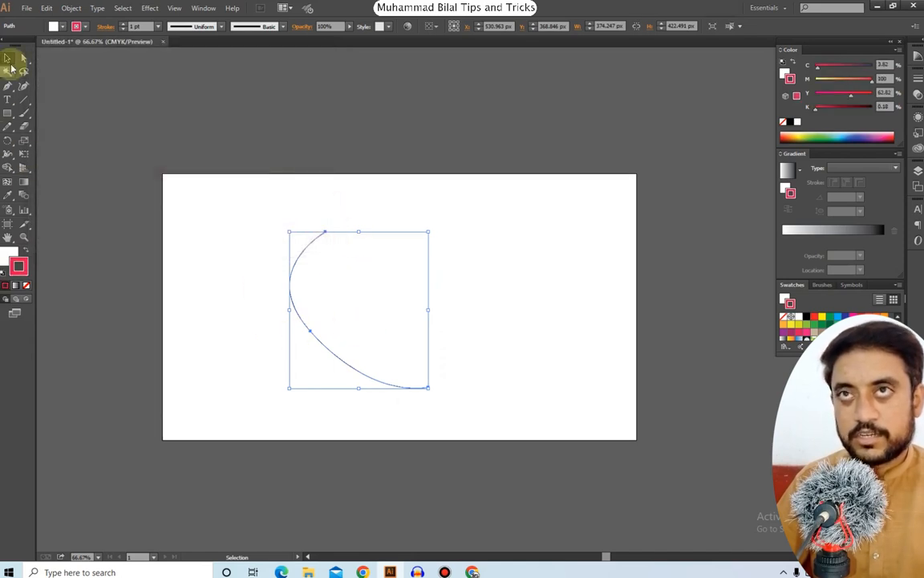
pyautogui.click(441, 322)
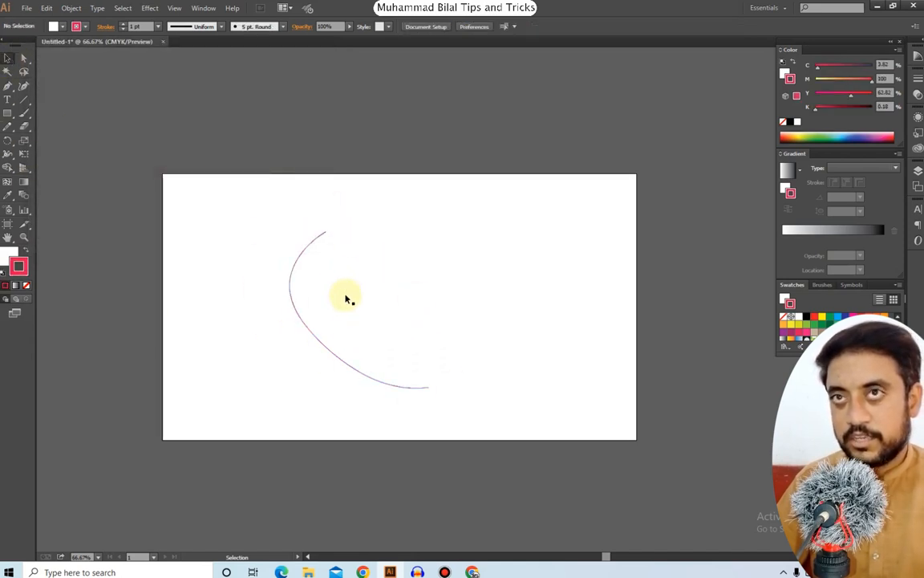
pyautogui.click(7, 86)
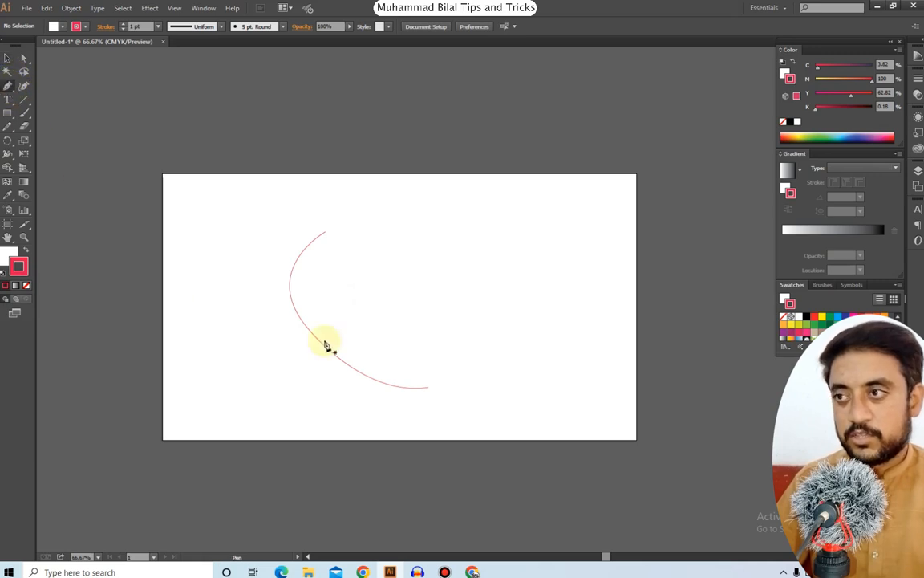
pyautogui.click(494, 250)
pyautogui.moveTo(545, 313); pyautogui.dragTo(525, 366)
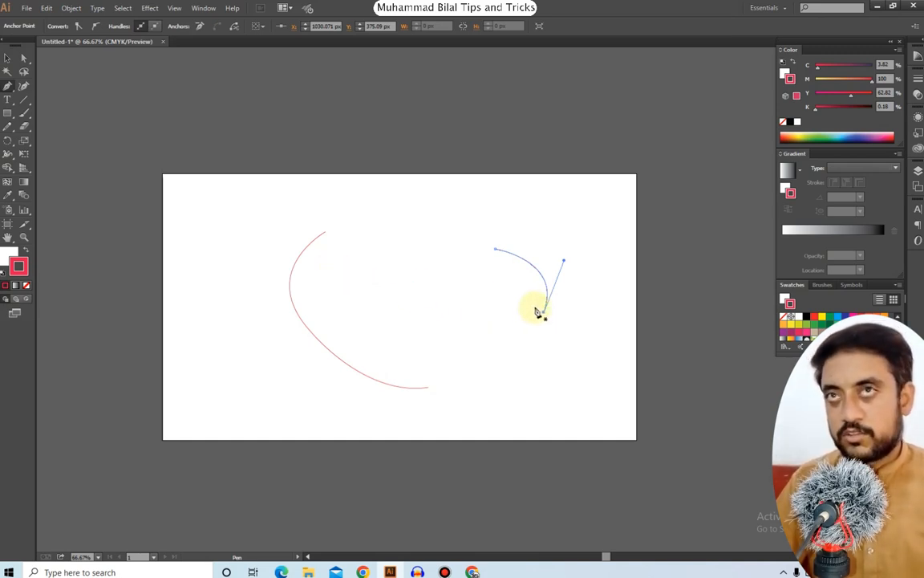
pyautogui.click(7, 58)
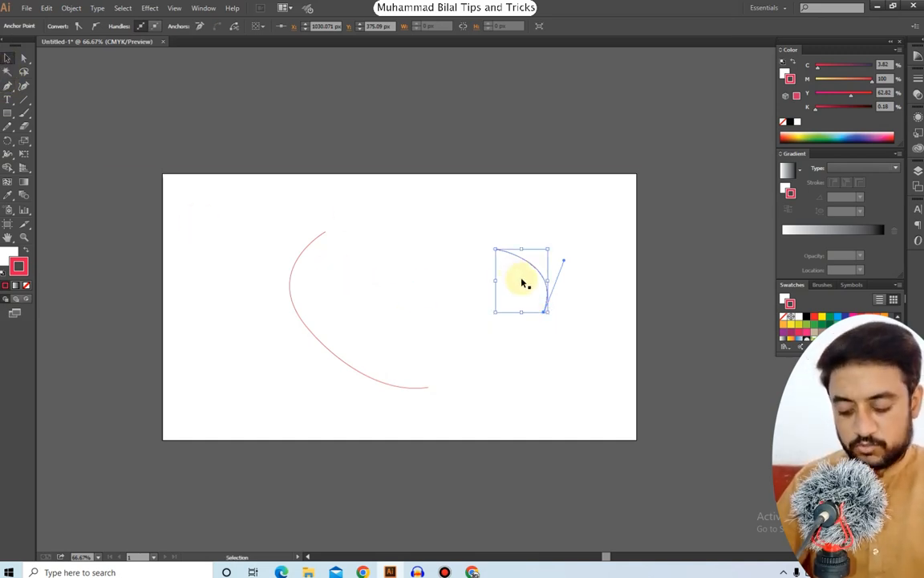
pyautogui.hotkey('ctrl', 'z')
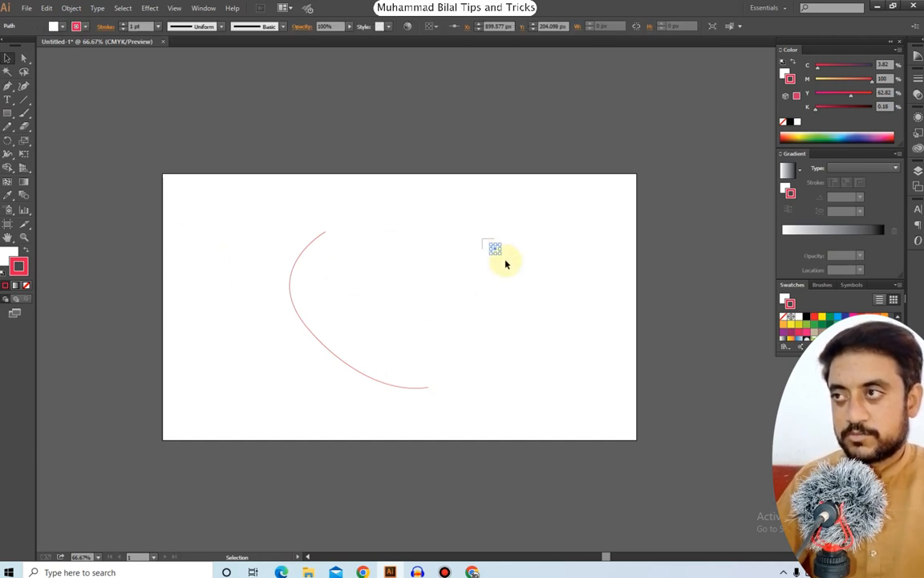
pyautogui.hotkey('ctrl', 'z')
# Select the pinkish red curve and delete it from the artboard.
pyautogui.click(309, 245)
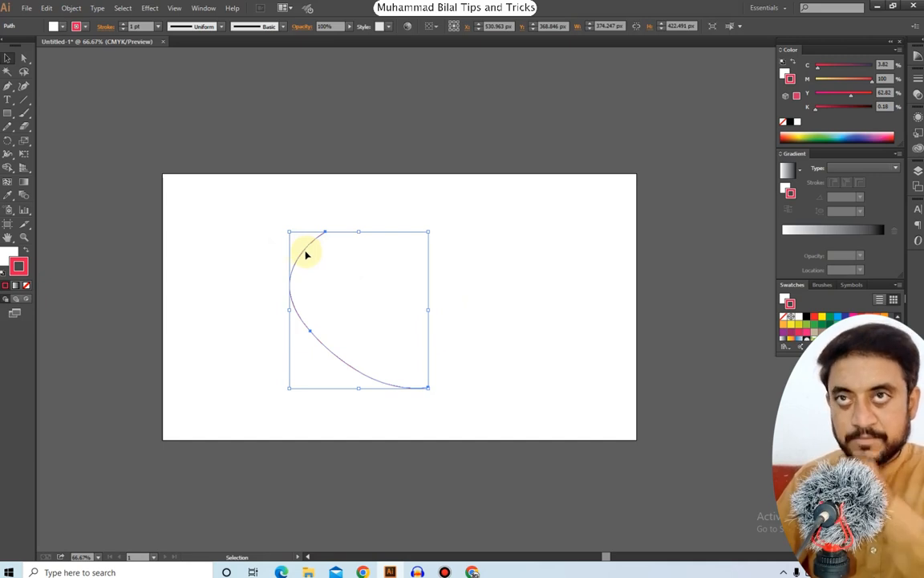
pyautogui.click(7, 88)
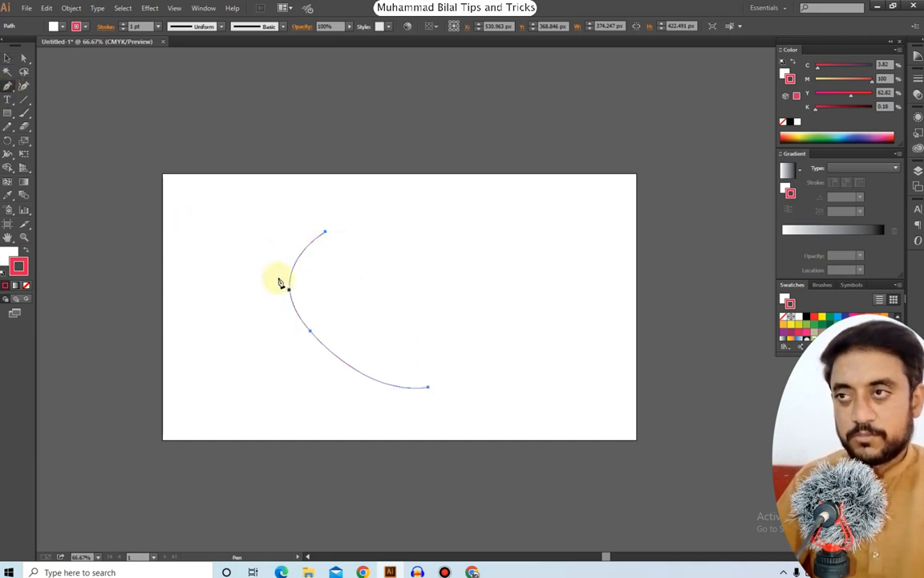
pyautogui.click(7, 58)
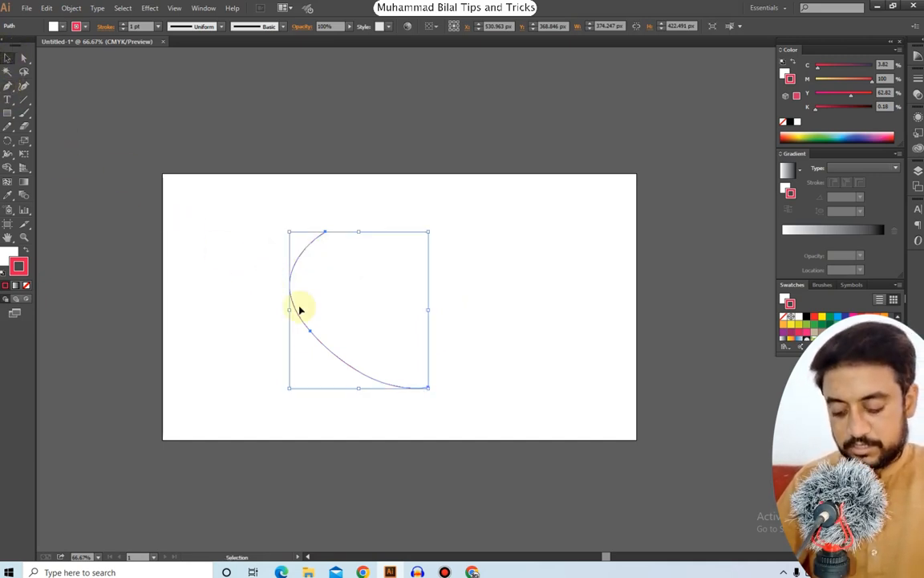
pyautogui.press('Delete')
# Draw a closed two-point swoosh about 381 px wide and 202 px high with the Pen tool, removing the tip's outgoing handle, and deselect it.
pyautogui.click(8, 87)
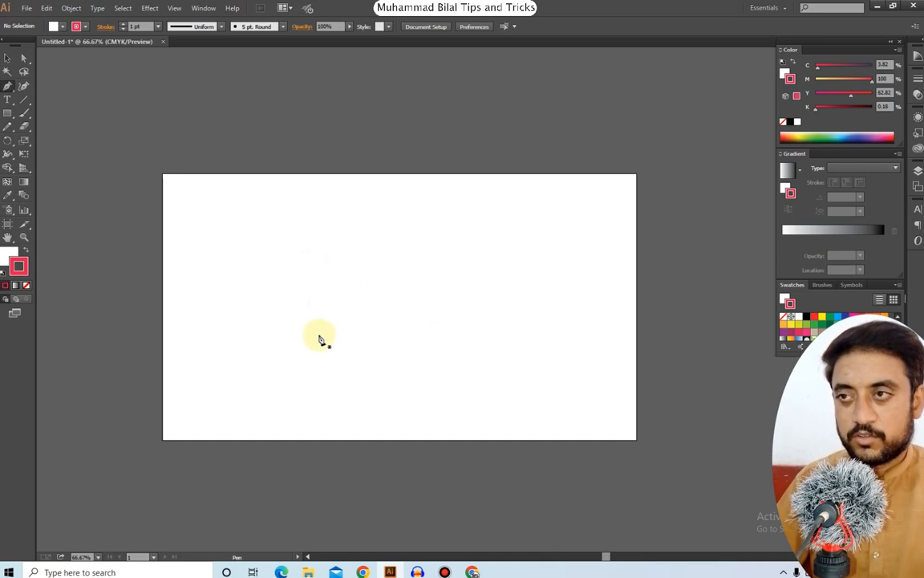
pyautogui.click(304, 313)
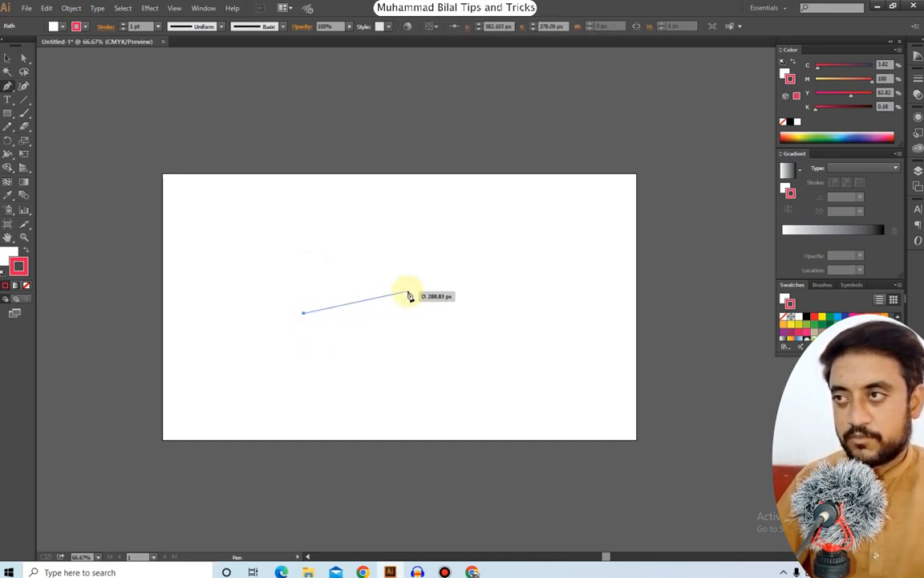
pyautogui.moveTo(449, 258); pyautogui.dragTo(603, 164)
pyautogui.moveTo(606, 153); pyautogui.dragTo(614, 158)
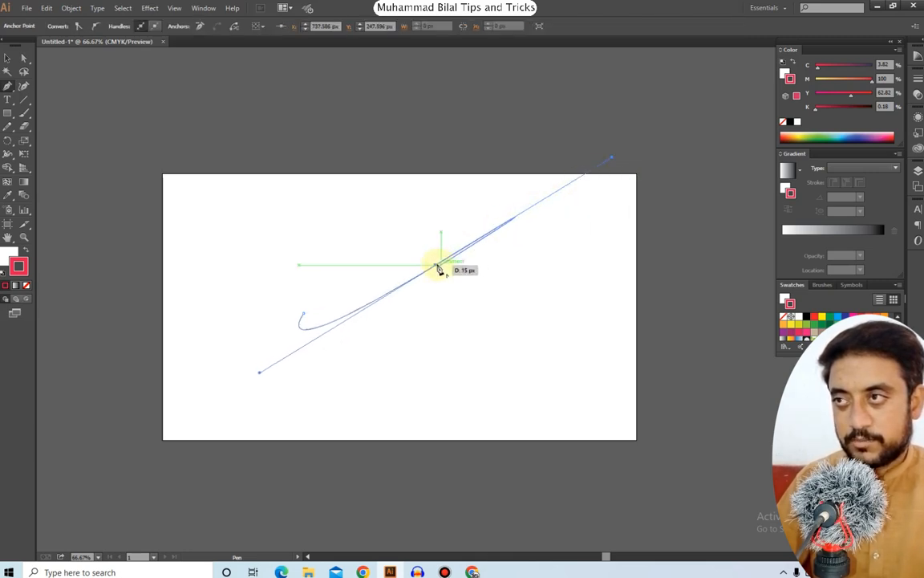
pyautogui.moveTo(437, 268); pyautogui.dragTo(358, 238)
pyautogui.click(7, 57)
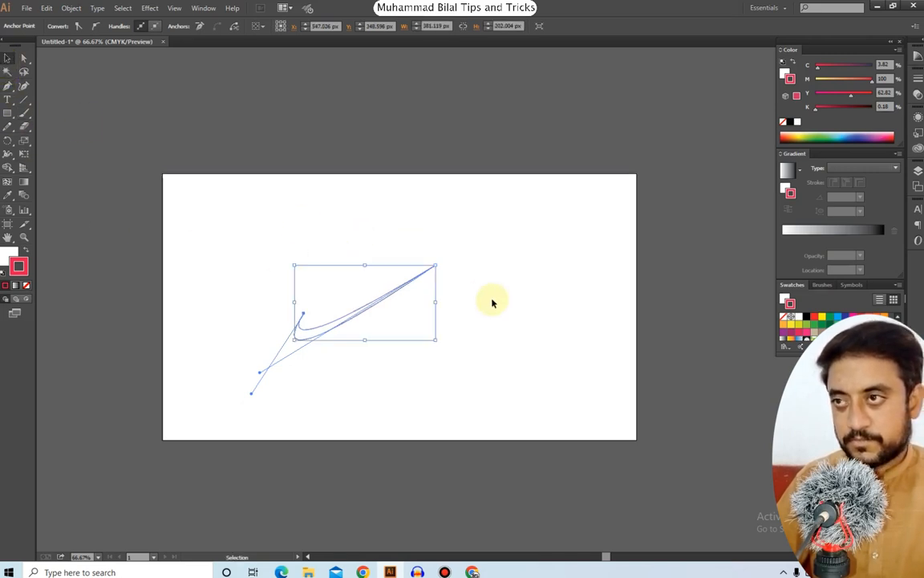
pyautogui.click(483, 331)
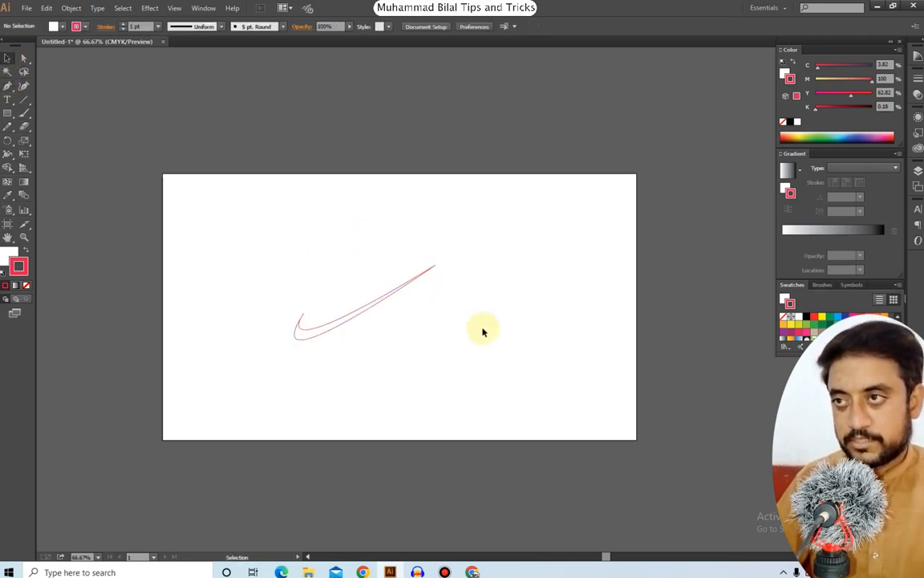
# Draw an upright ellipse about 132 px wide and 292 px high beside the swoosh, converting its top and bottom anchor points to corners.
pyautogui.click(323, 330)
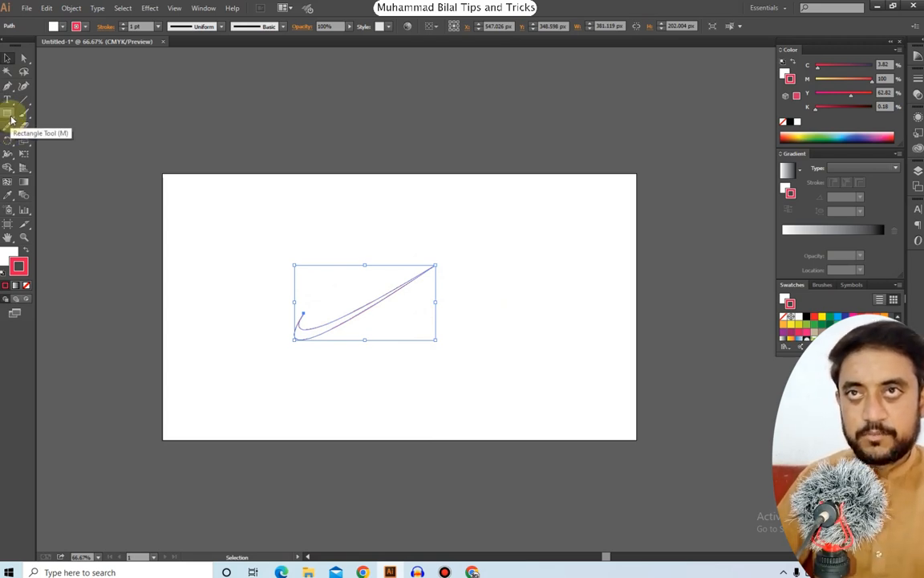
pyautogui.moveTo(10, 118); pyautogui.dragTo(41, 141)
pyautogui.moveTo(484, 222); pyautogui.dragTo(530, 326)
pyautogui.moveTo(10, 88); pyautogui.dragTo(79, 106)
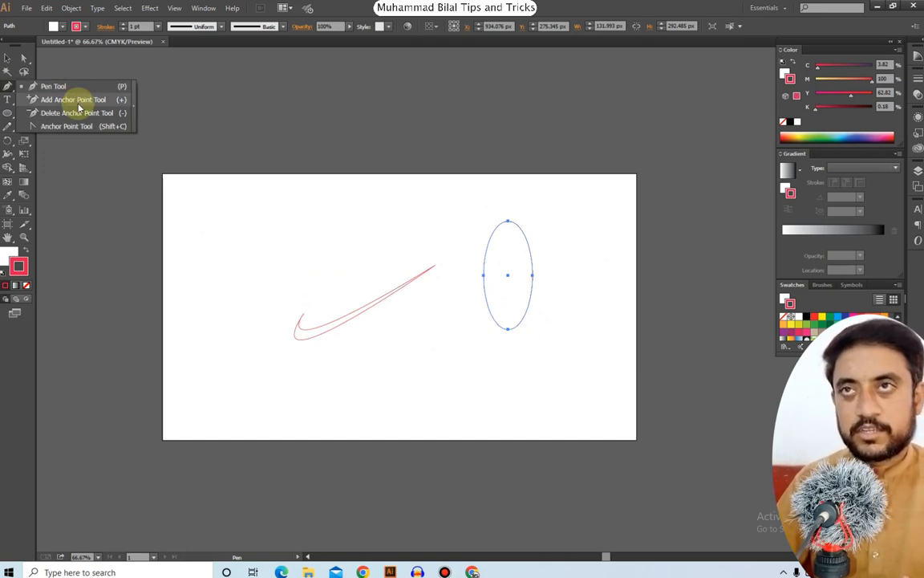
pyautogui.moveTo(79, 105); pyautogui.dragTo(62, 117)
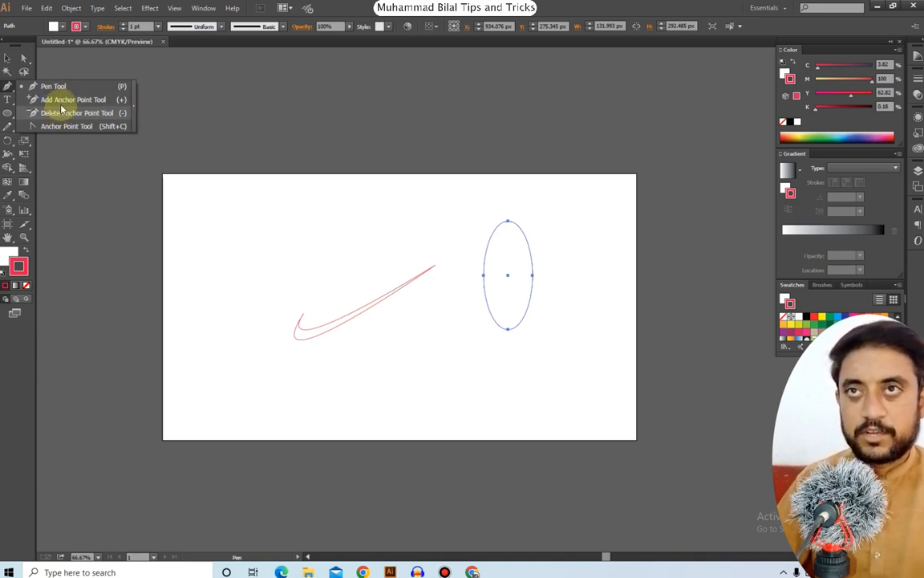
pyautogui.moveTo(63, 117)
pyautogui.mouseDown()
pyautogui.moveTo(58, 109)
pyautogui.moveTo(56, 121)
pyautogui.moveTo(55, 98)
pyautogui.moveTo(59, 123)
pyautogui.moveTo(37, 123)
pyautogui.moveTo(74, 124)
pyautogui.moveTo(62, 128)
pyautogui.mouseUp()
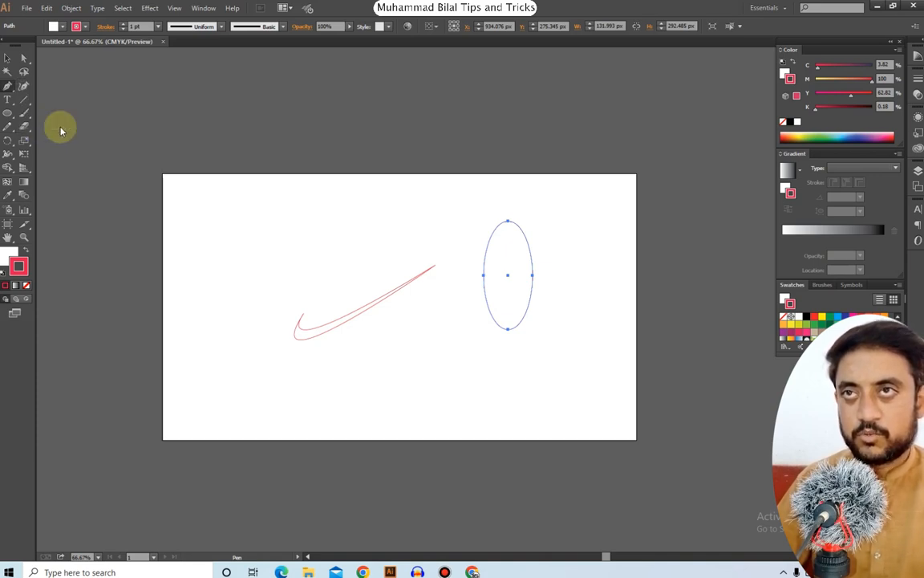
pyautogui.click(507, 221)
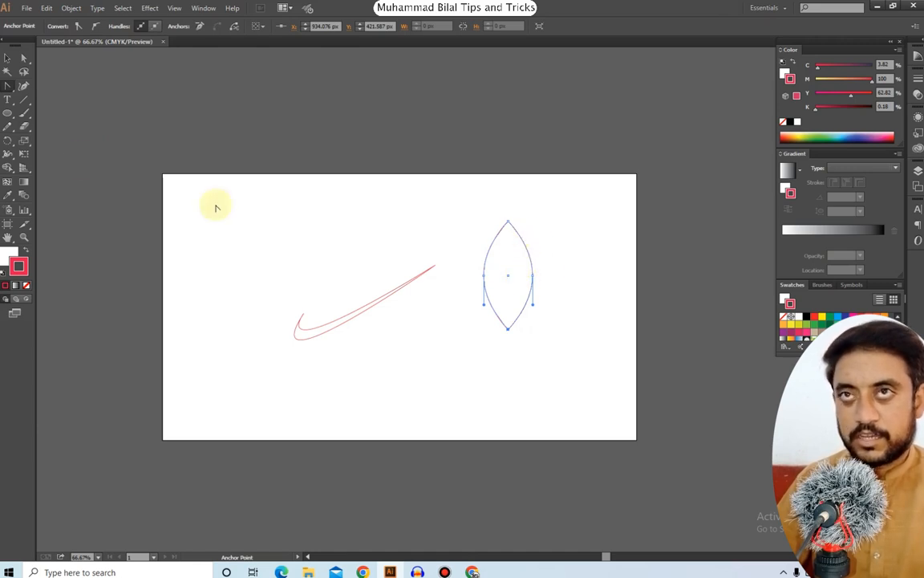
# Draw a closed two-point leaf shape about 97 px wide and 208 px high with the Pen tool, removing the lower point's outgoing handle.
pyautogui.moveTo(7, 87); pyautogui.dragTo(42, 85)
pyautogui.click(237, 253)
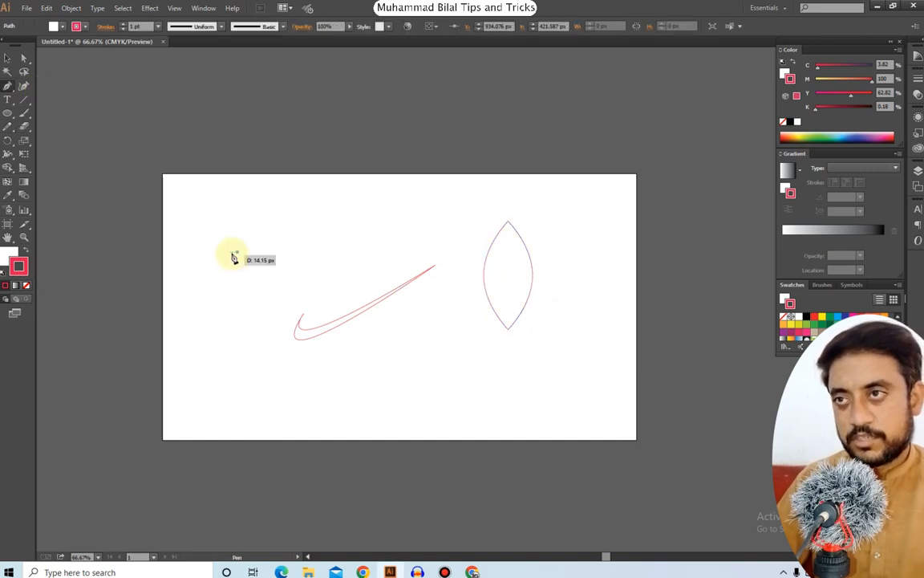
pyautogui.moveTo(238, 332); pyautogui.dragTo(247, 354)
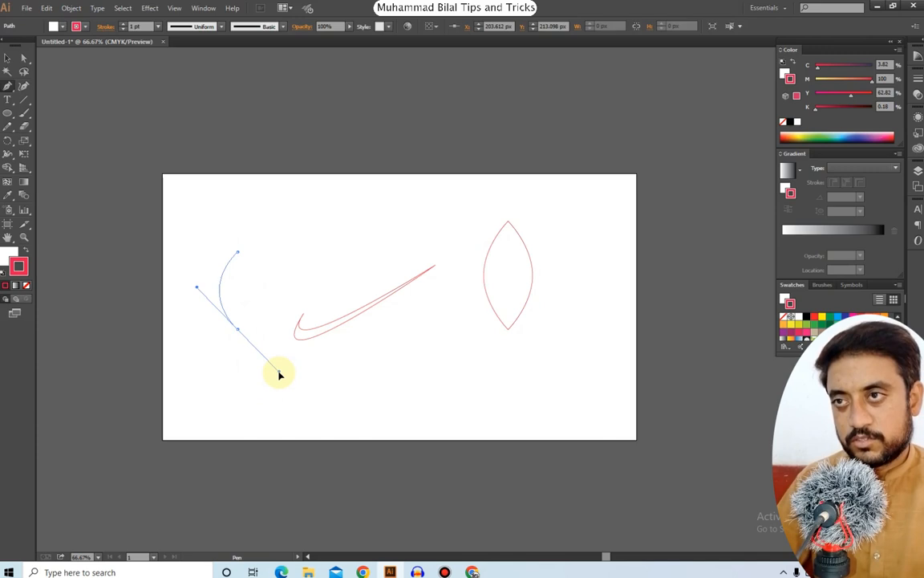
pyautogui.moveTo(279, 374); pyautogui.dragTo(279, 375)
pyautogui.click(238, 329)
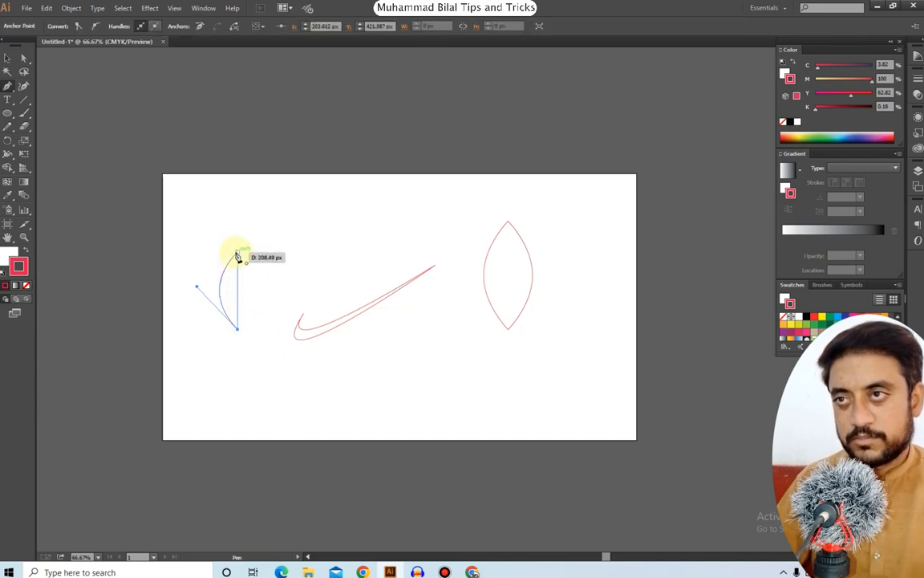
pyautogui.moveTo(231, 240); pyautogui.dragTo(213, 214)
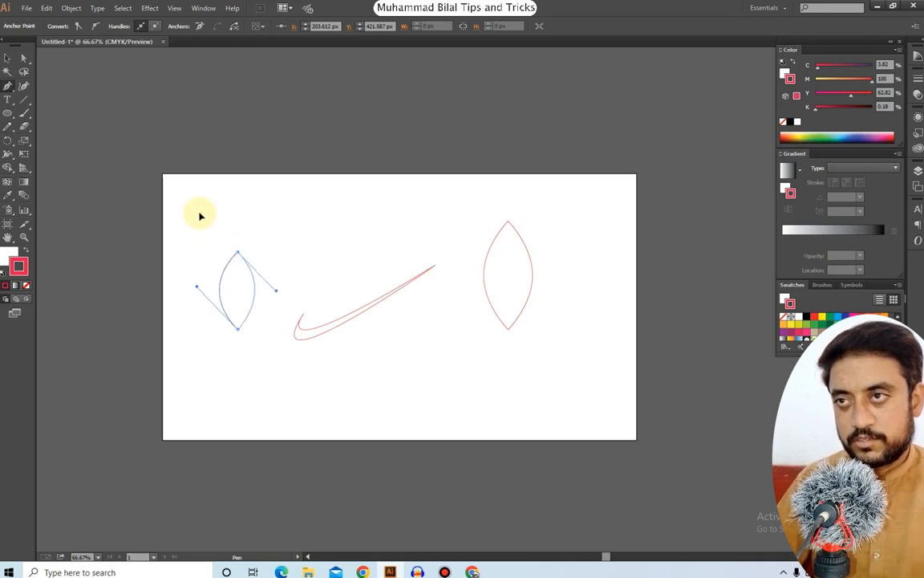
# Move the pen-drawn leaf above the swoosh and delete the larger leaf made from the ellipse.
pyautogui.click(8, 59)
pyautogui.click(290, 252)
pyautogui.moveTo(241, 293); pyautogui.dragTo(362, 245)
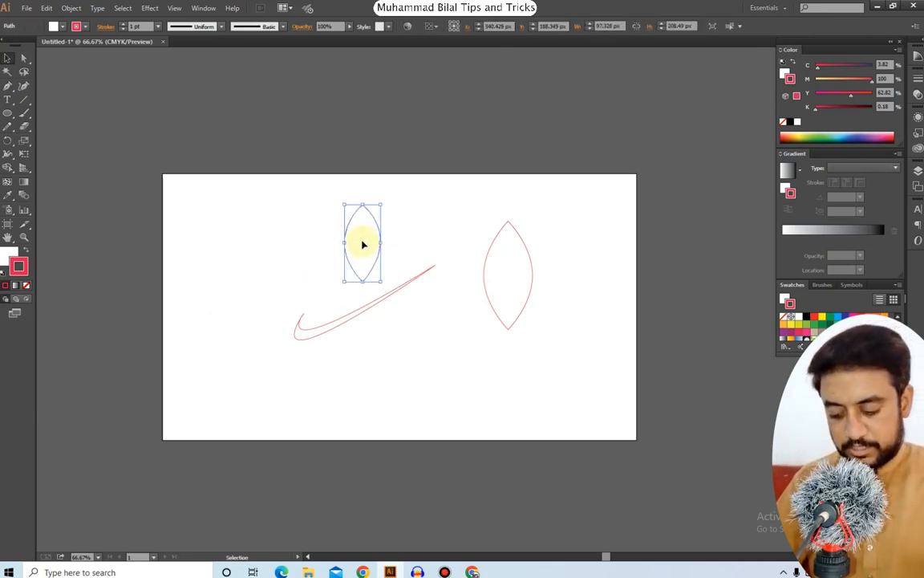
pyautogui.click(503, 256)
pyautogui.press('Delete')
# Select the leaf and swoosh, give them a near-black fill, and deselect them.
pyautogui.moveTo(257, 202); pyautogui.dragTo(460, 367)
pyautogui.doubleClick(10, 255)
pyautogui.click(100, 169)
pyautogui.click(51, 219)
pyautogui.click(292, 87)
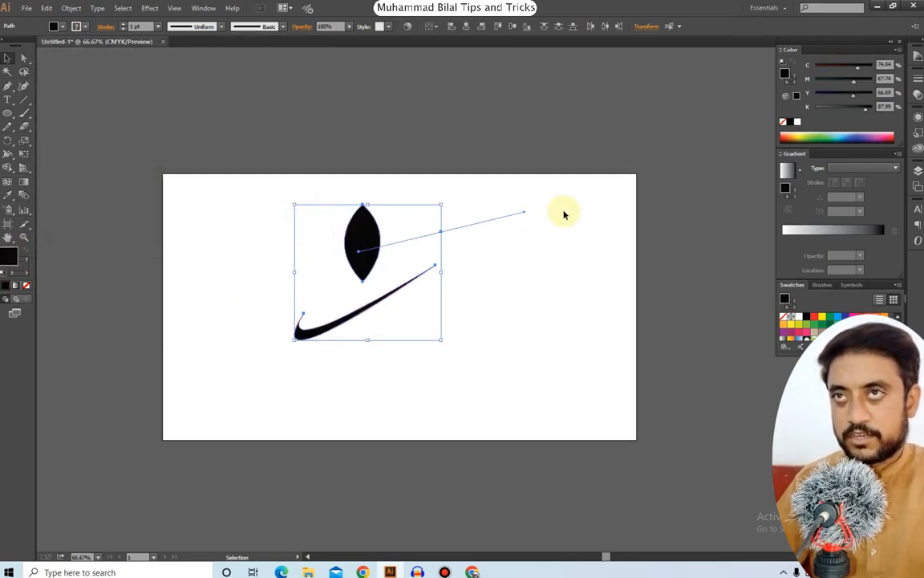
pyautogui.click(132, 120)
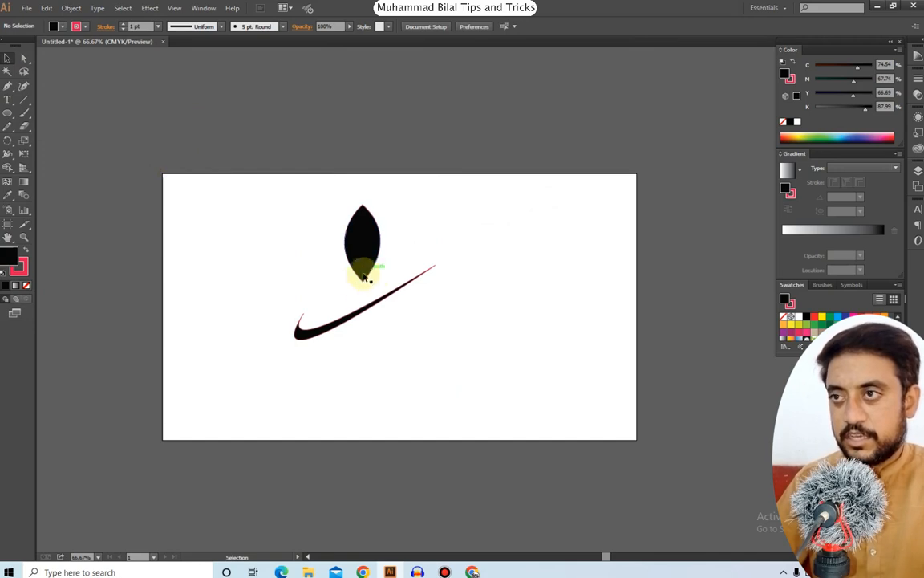
# Select the leaf and swoosh, clear their fill, apply the default white fill and black stroke, and set the stroke to None.
pyautogui.moveTo(217, 188); pyautogui.dragTo(456, 372)
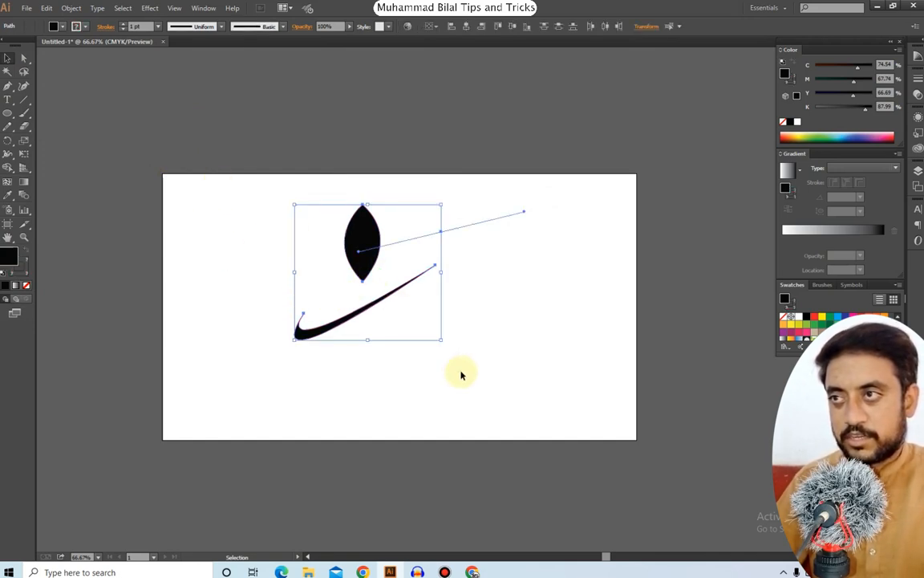
pyautogui.click(27, 287)
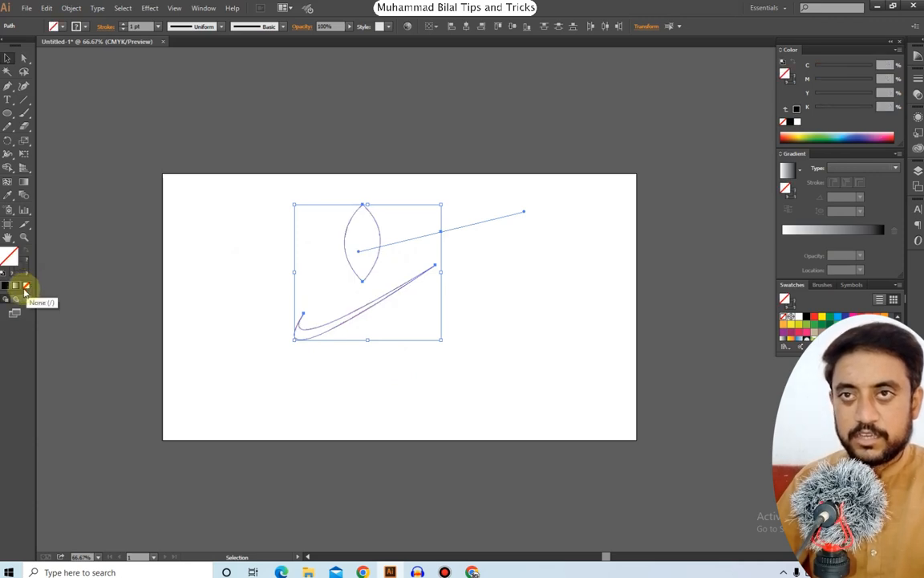
pyautogui.click(3, 273)
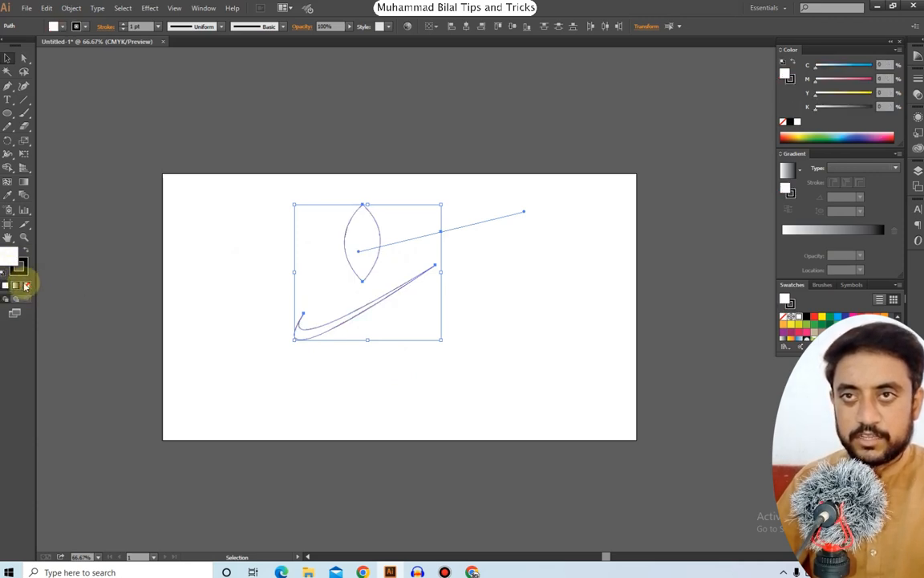
pyautogui.click(24, 275)
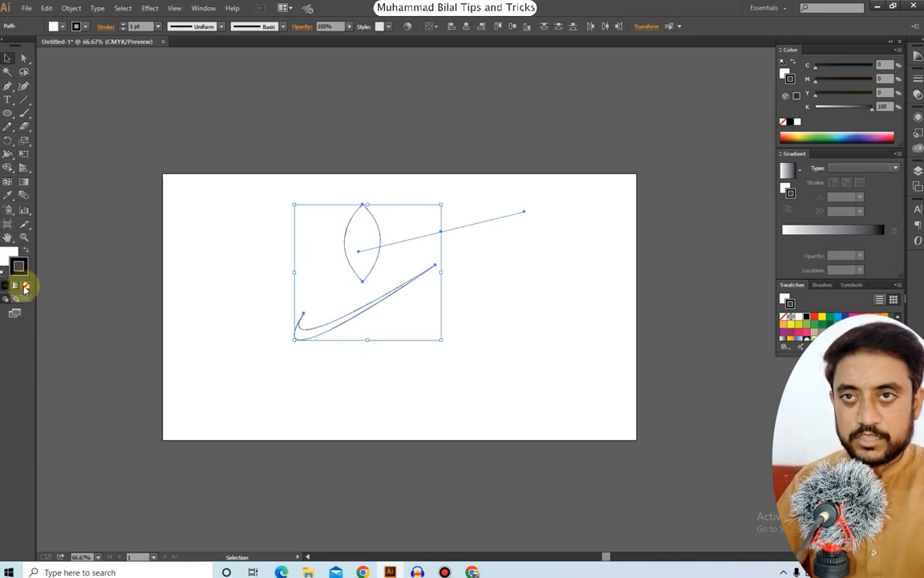
pyautogui.click(28, 285)
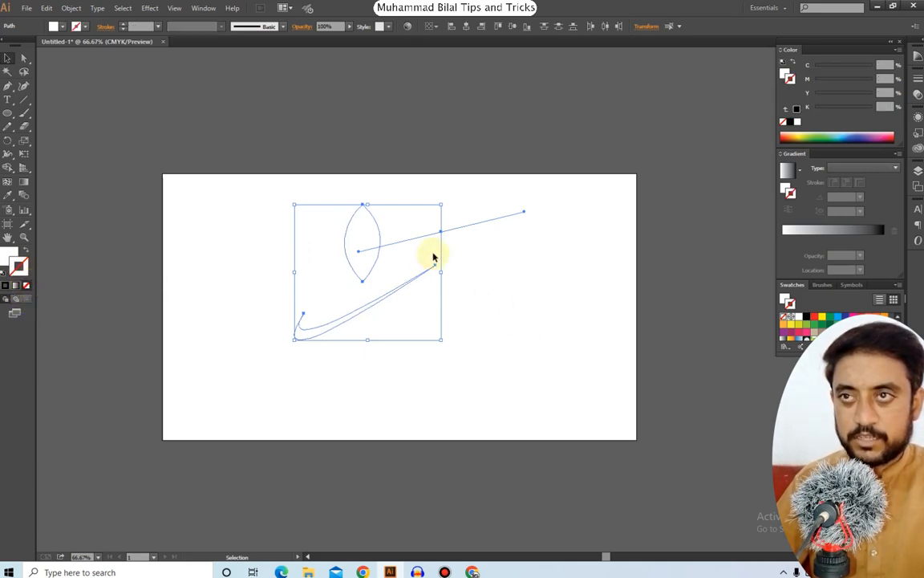
# Set the fill of the leaf and swoosh to near-black 161112 and deselect them.
pyautogui.doubleClick(5, 263)
pyautogui.moveTo(105, 173); pyautogui.dragTo(71, 211)
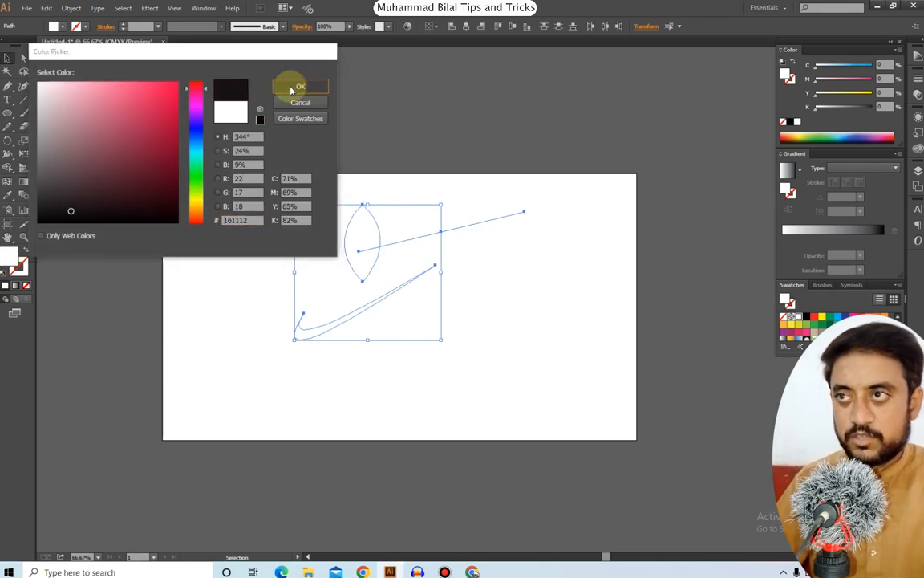
pyautogui.click(291, 87)
pyautogui.click(161, 102)
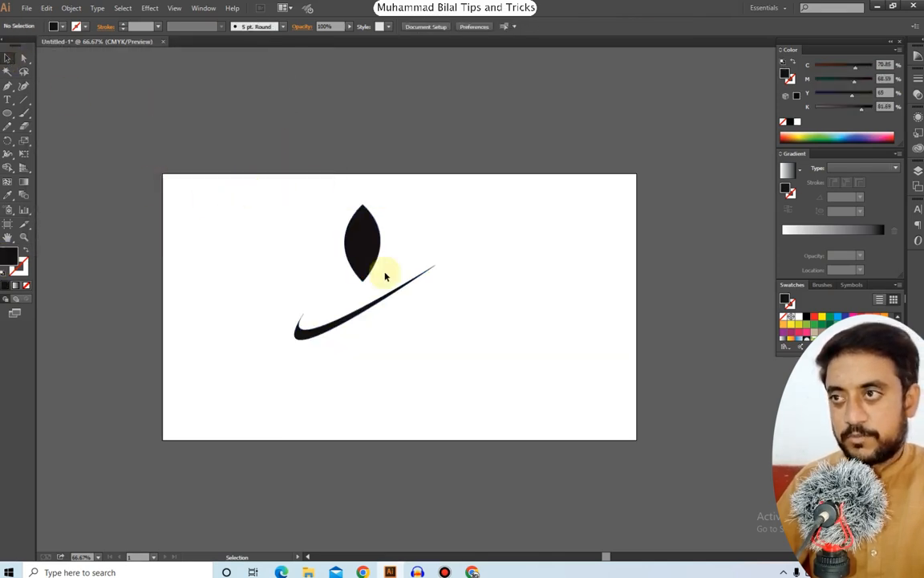
# Select both the leaf and the swoosh and move them off the artboard, above its upper edge.
pyautogui.click(345, 235)
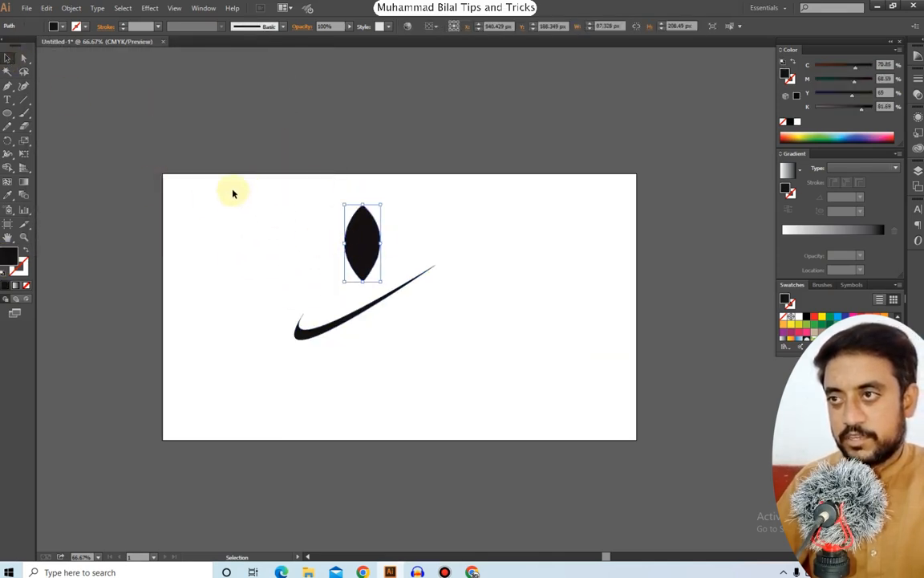
pyautogui.keyDown('shift'); pyautogui.click(363, 295); pyautogui.keyUp('shift')
pyautogui.moveTo(352, 321); pyautogui.dragTo(446, 154)
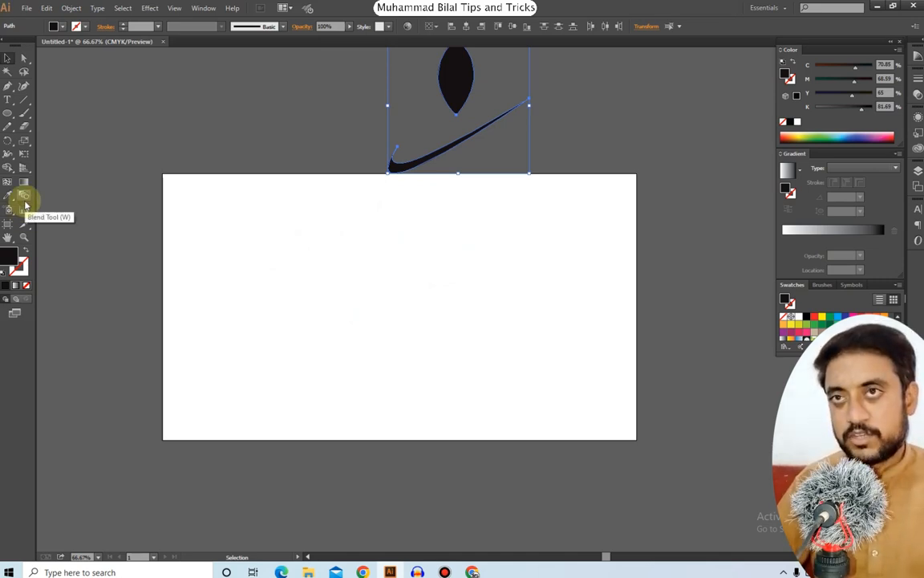
# Show the rulers, deselect the leaf and swoosh, and place a vertical guide on the artboard at about X 545.6 px.
pyautogui.hotkey('ctrl', 'r')
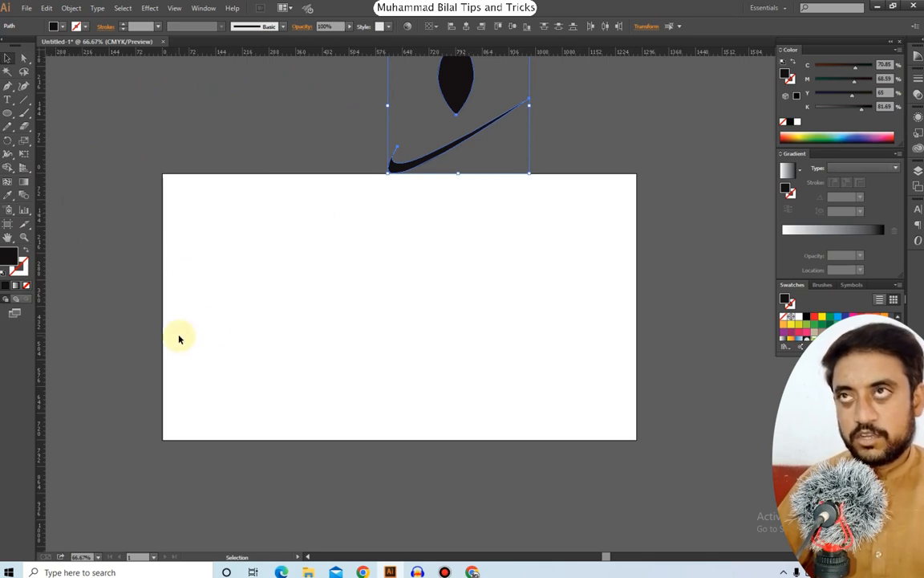
pyautogui.click(203, 8)
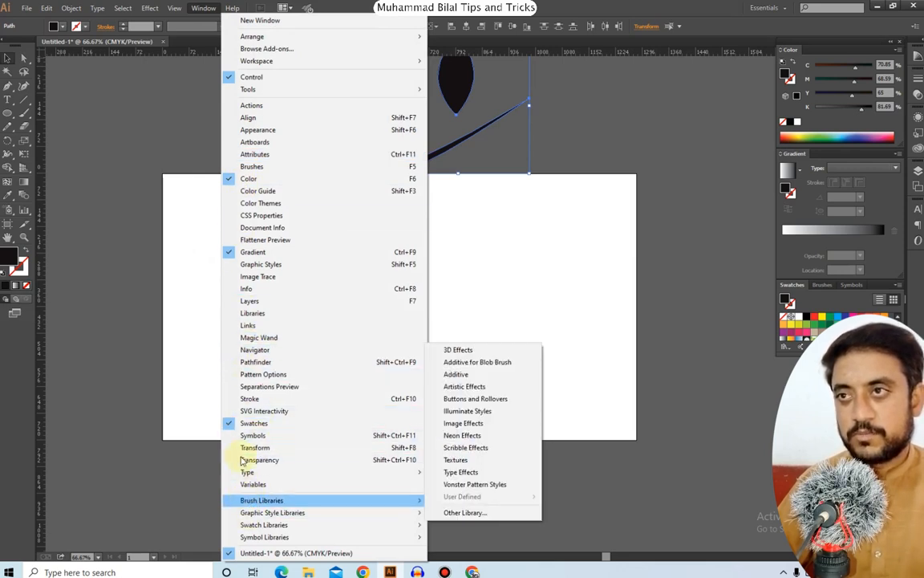
pyautogui.click(194, 139)
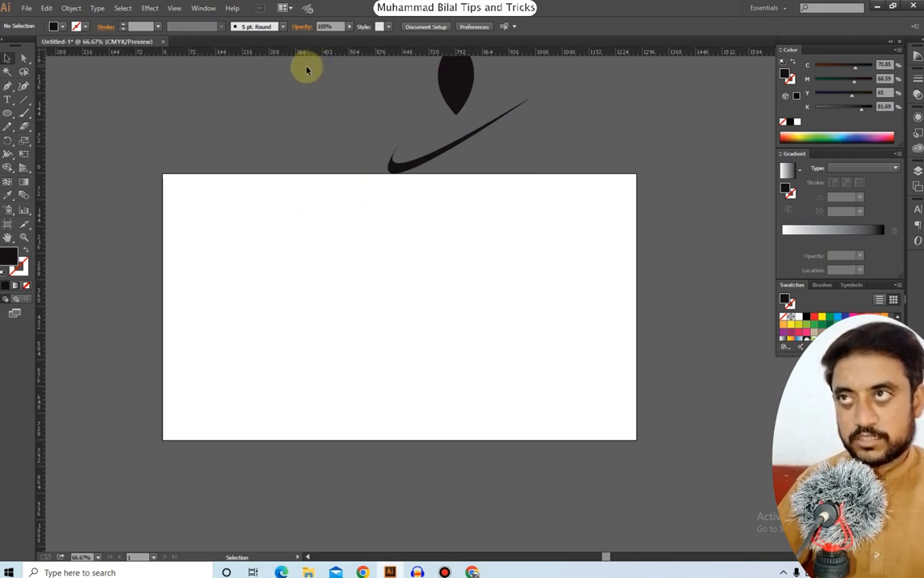
pyautogui.moveTo(40, 205); pyautogui.dragTo(365, 239)
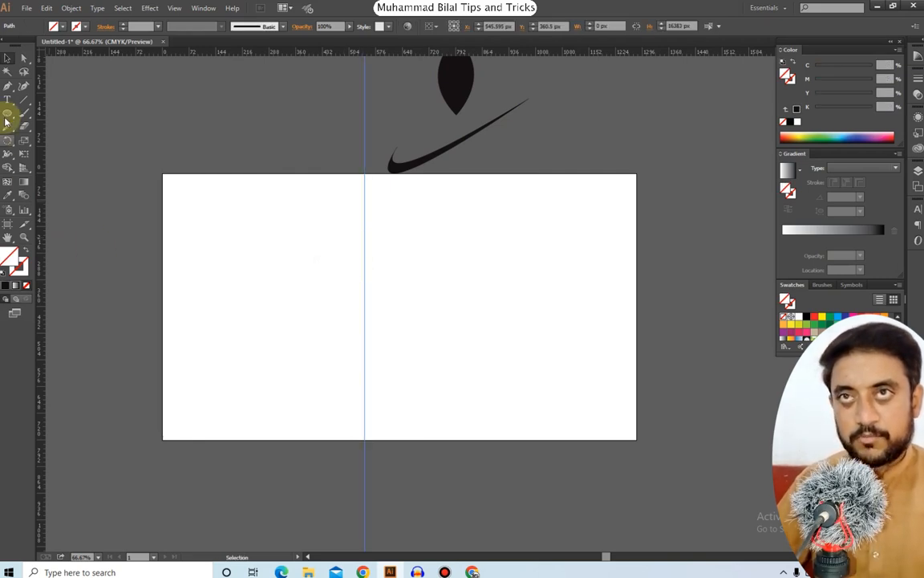
# Start a Pen tool path with an anchor on the vertical guide at about Y 195 px.
pyautogui.click(7, 85)
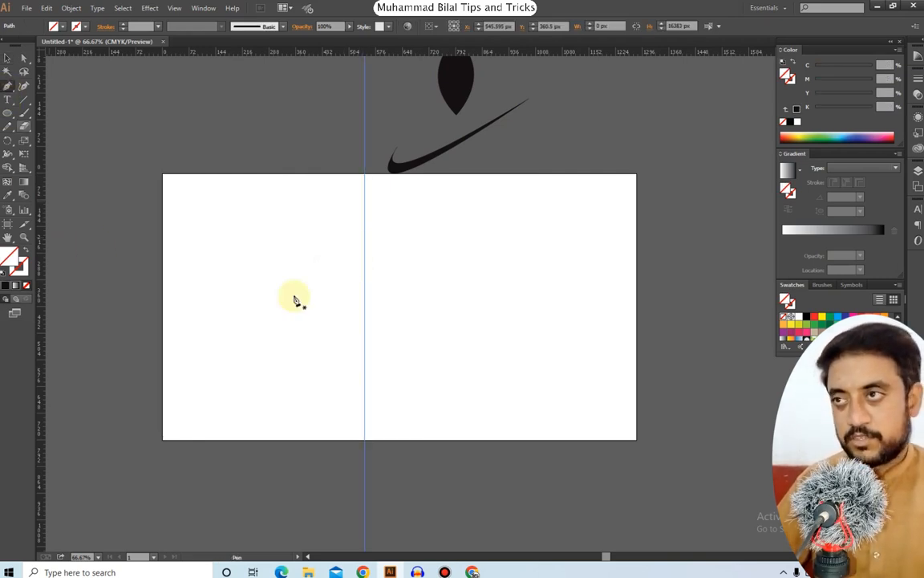
pyautogui.click(364, 247)
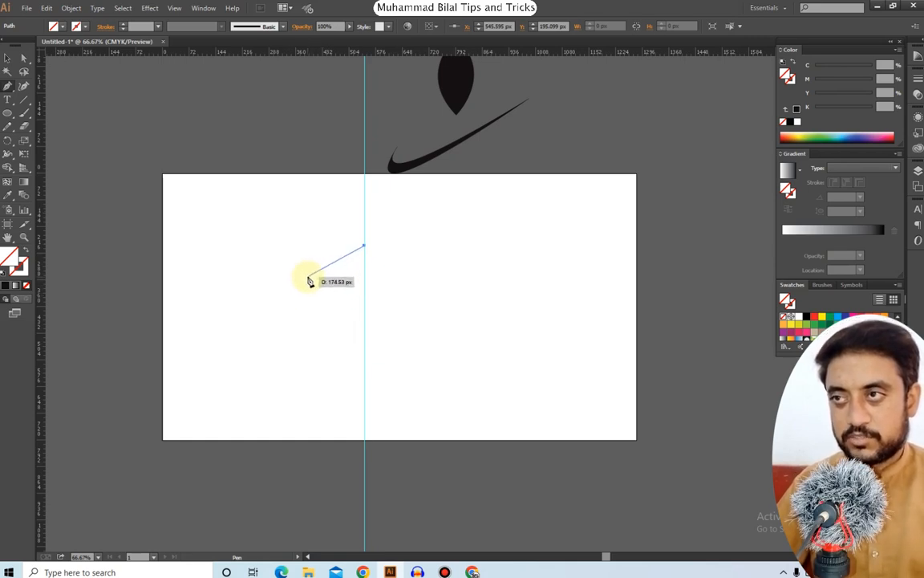
# Try a left half-heart curve ending on the guide, undo it, and redraw it with a higher outer anchor.
pyautogui.moveTo(311, 279); pyautogui.dragTo(299, 320)
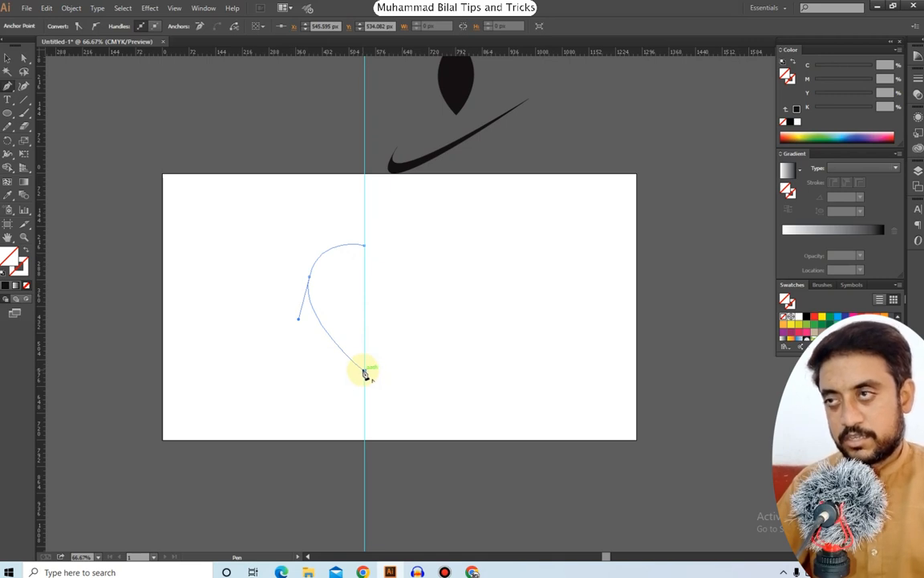
pyautogui.hotkey('ctrl', 'z')
pyautogui.hotkey('ctrl', 'z')
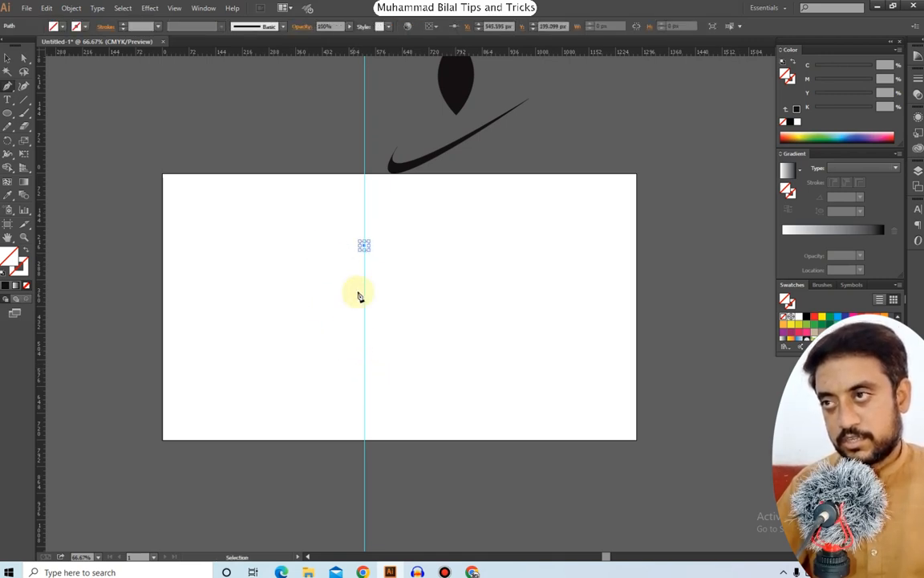
pyautogui.moveTo(310, 229); pyautogui.dragTo(274, 239)
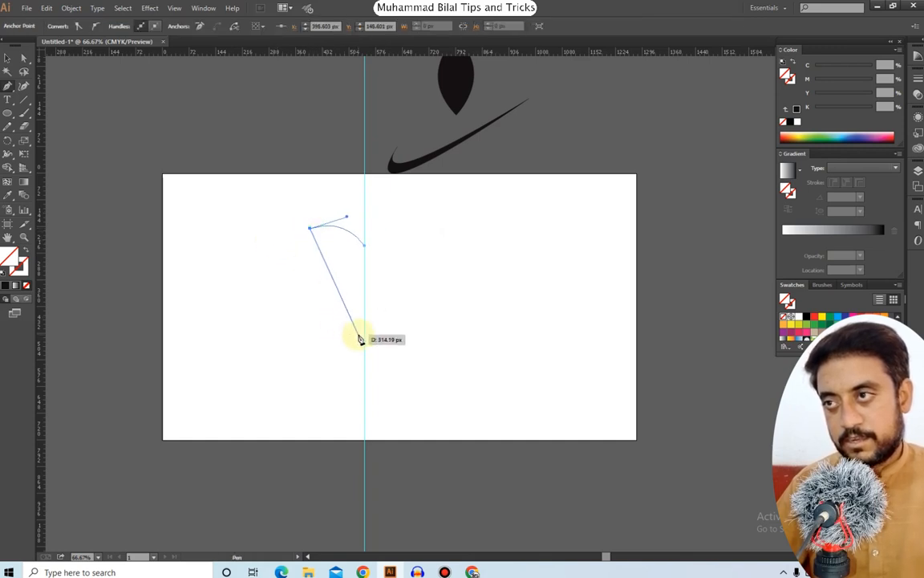
pyautogui.moveTo(365, 350); pyautogui.dragTo(458, 411)
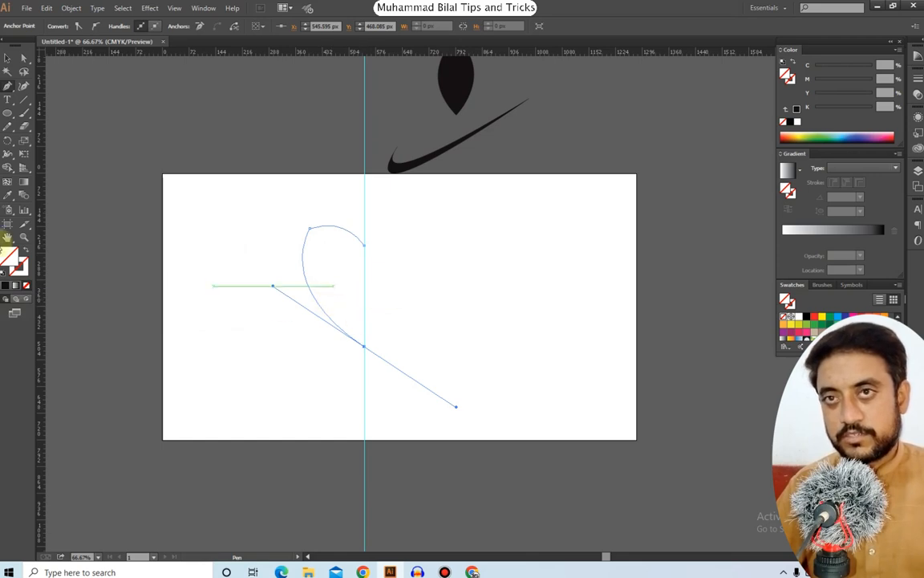
# Give the half-heart path a near-black stroke colour.
pyautogui.doubleClick(10, 257)
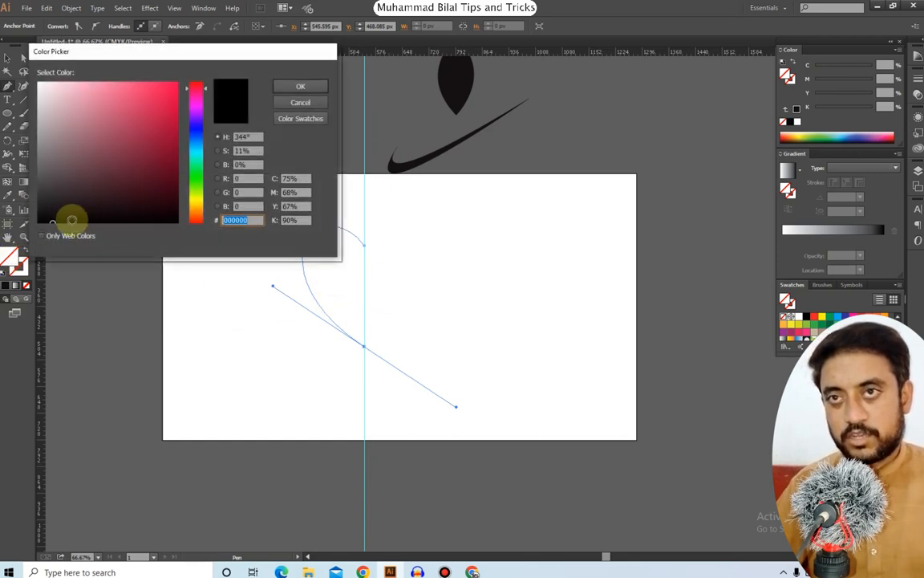
pyautogui.click(20, 272)
pyautogui.click(297, 104)
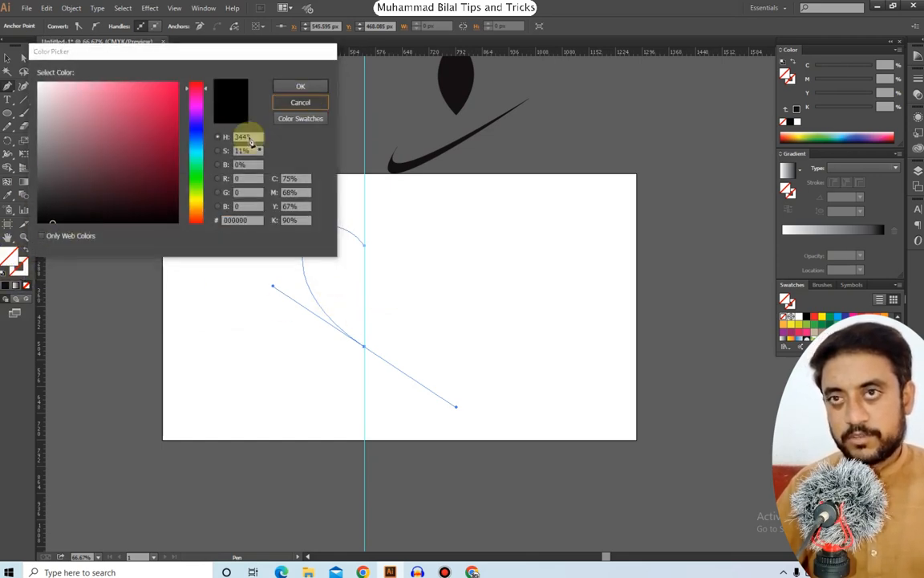
pyautogui.doubleClick(24, 275)
pyautogui.click(73, 221)
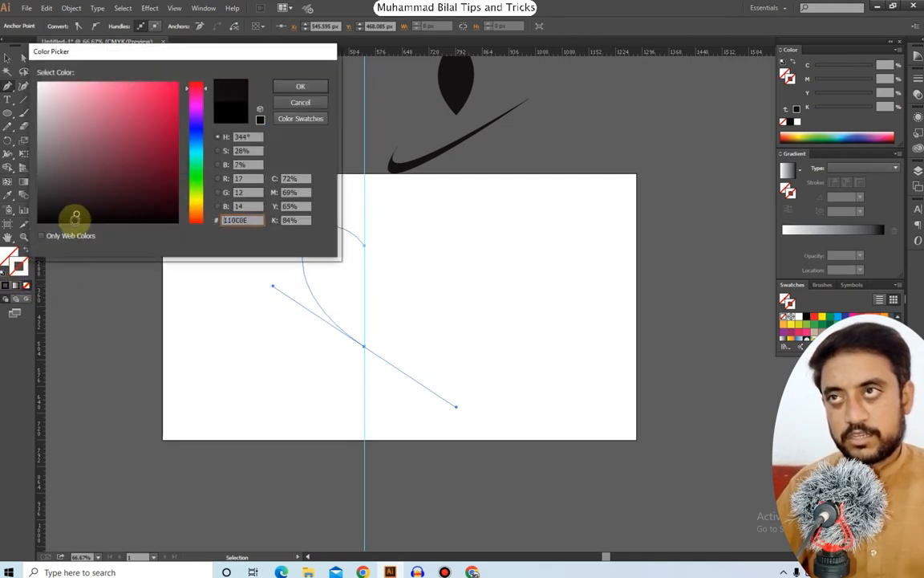
pyautogui.click(298, 88)
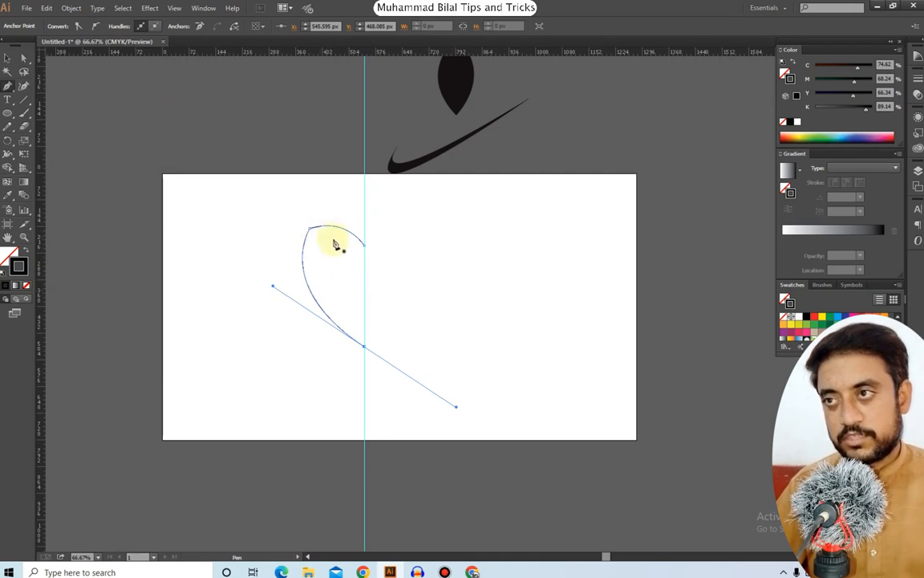
# Undo the stroke colour and the curve segments back to the first anchor on the guide.
pyautogui.hotkey('ctrl', 'z')
pyautogui.hotkey('ctrl', 'z')
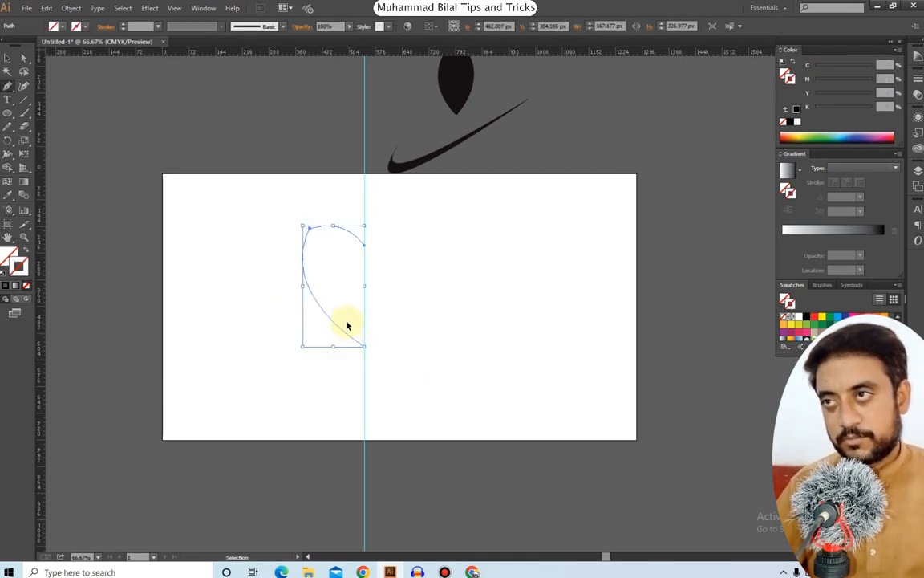
pyautogui.hotkey('ctrl', 'z')
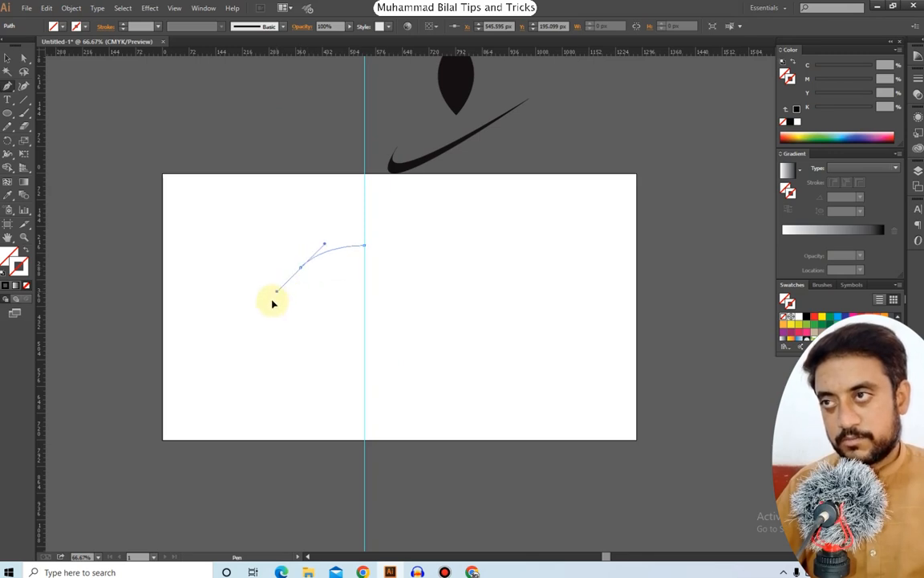
# Draw the left half of a heart about 182 px wide and 394 px high, ending on the guide, and deselect it.
pyautogui.moveTo(275, 320)
pyautogui.mouseDown()
pyautogui.moveTo(297, 318)
pyautogui.moveTo(280, 325)
pyautogui.mouseUp()
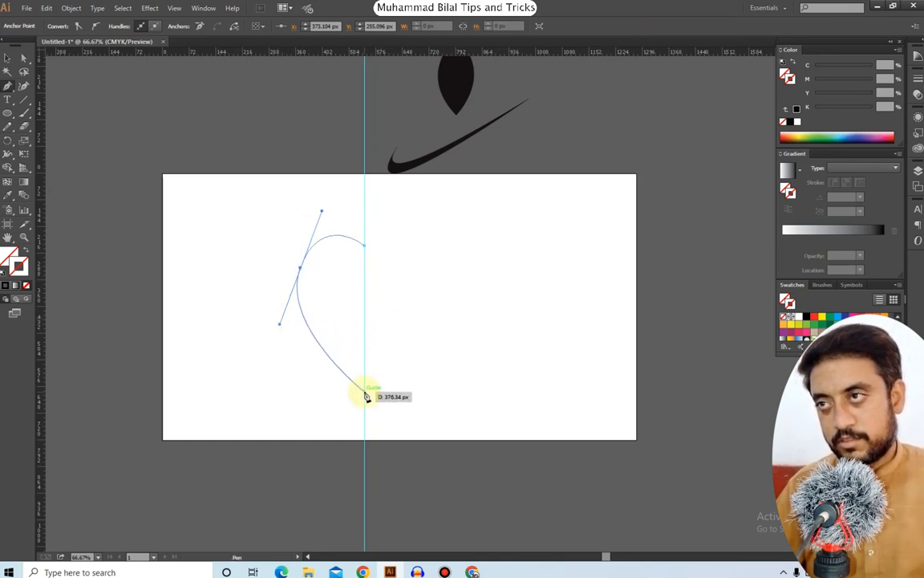
pyautogui.moveTo(365, 382); pyautogui.dragTo(366, 384)
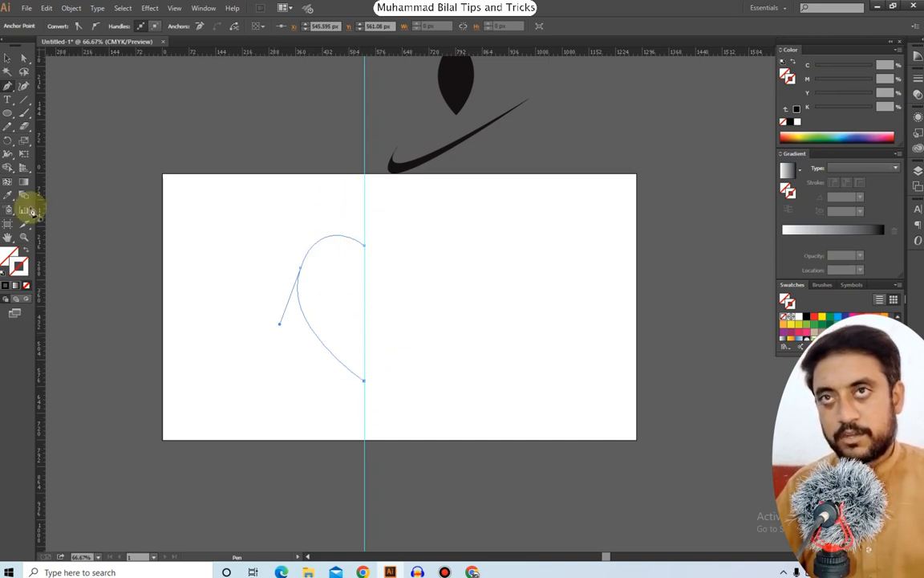
pyautogui.click(7, 58)
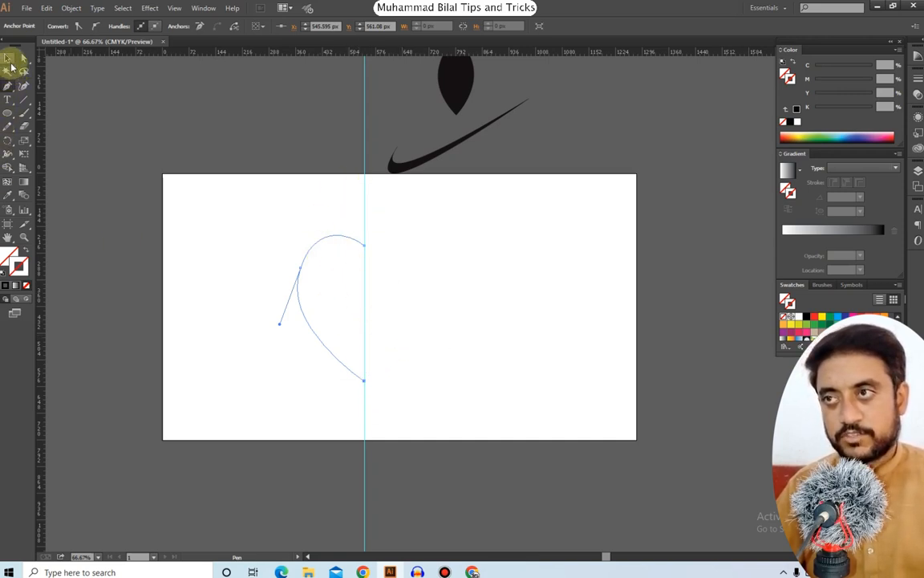
pyautogui.click(407, 274)
# Select the half-heart, give it a near-black stroke, and deselect it.
pyautogui.moveTo(210, 207); pyautogui.dragTo(385, 368)
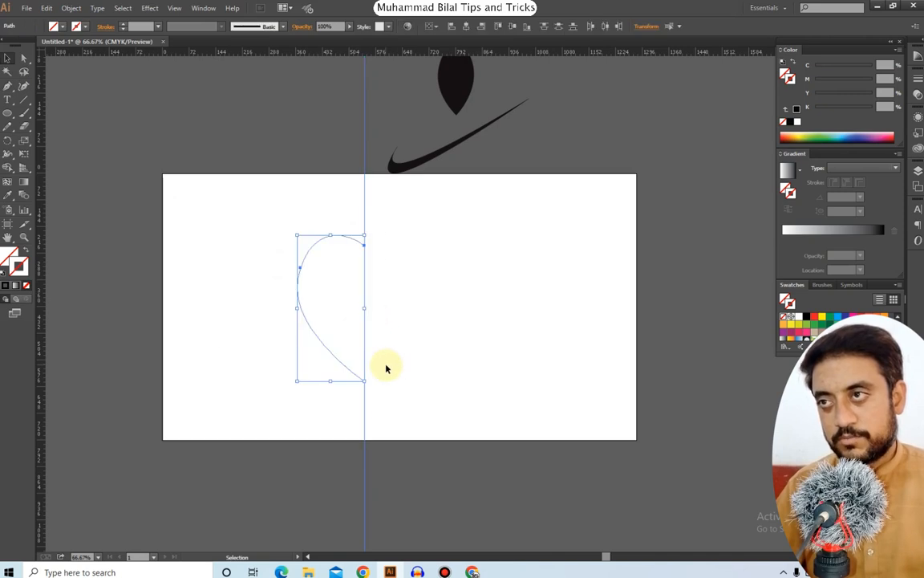
pyautogui.doubleClick(16, 264)
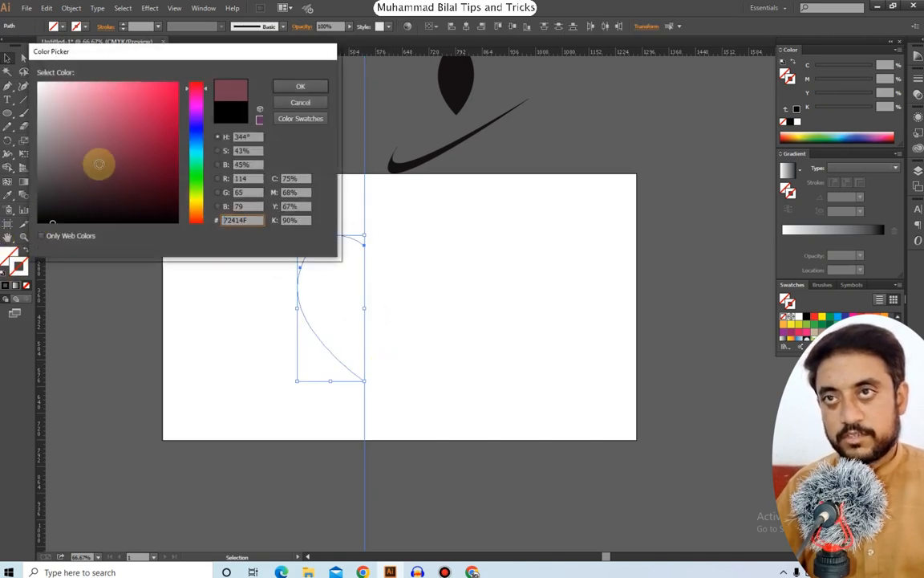
pyautogui.click(298, 89)
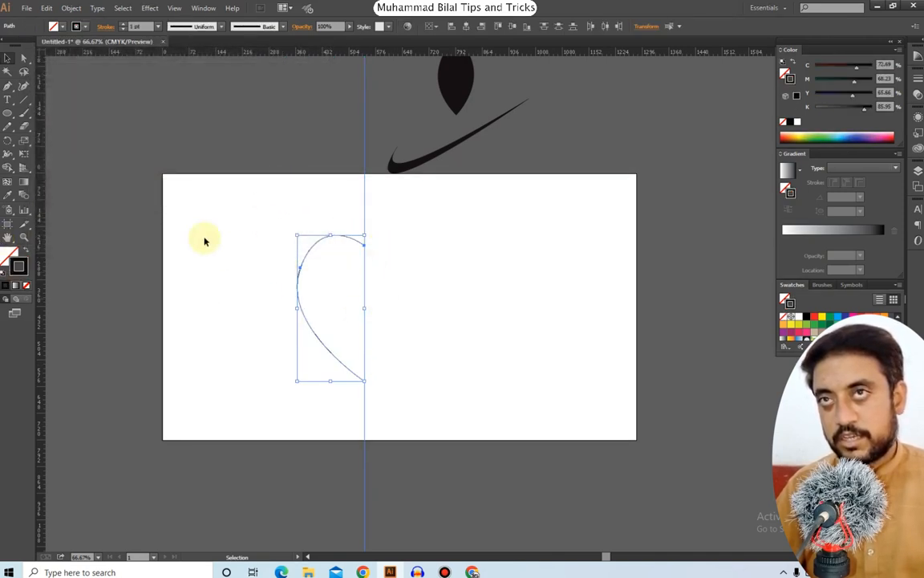
pyautogui.click(414, 281)
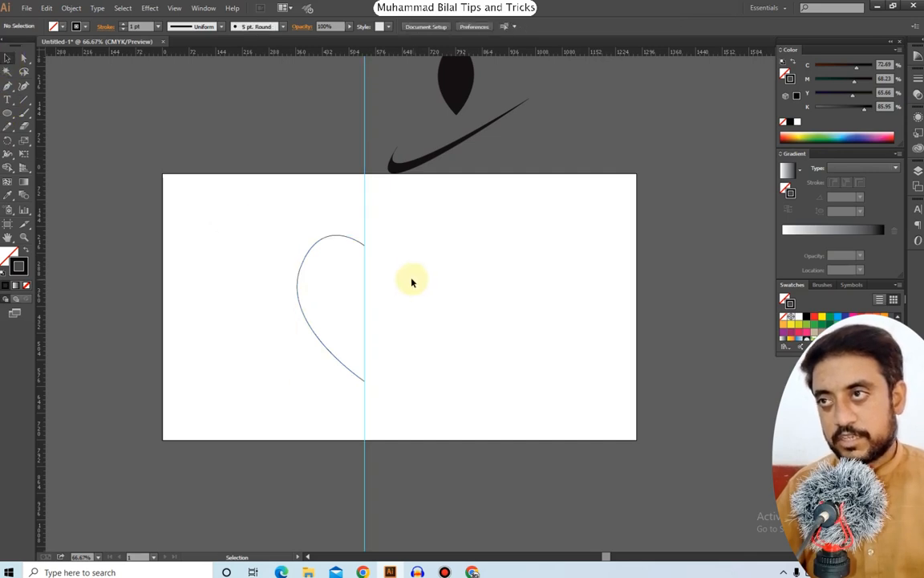
# Reflect a copy of the half-heart across the vertical axis and move it against the guide to complete the heart.
pyautogui.rightClick(329, 241)
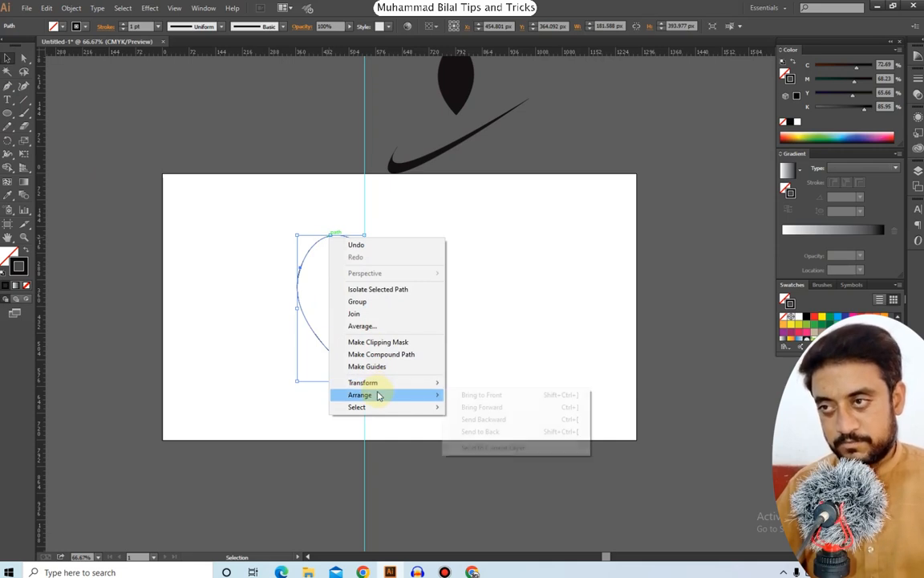
pyautogui.moveTo(373, 388)
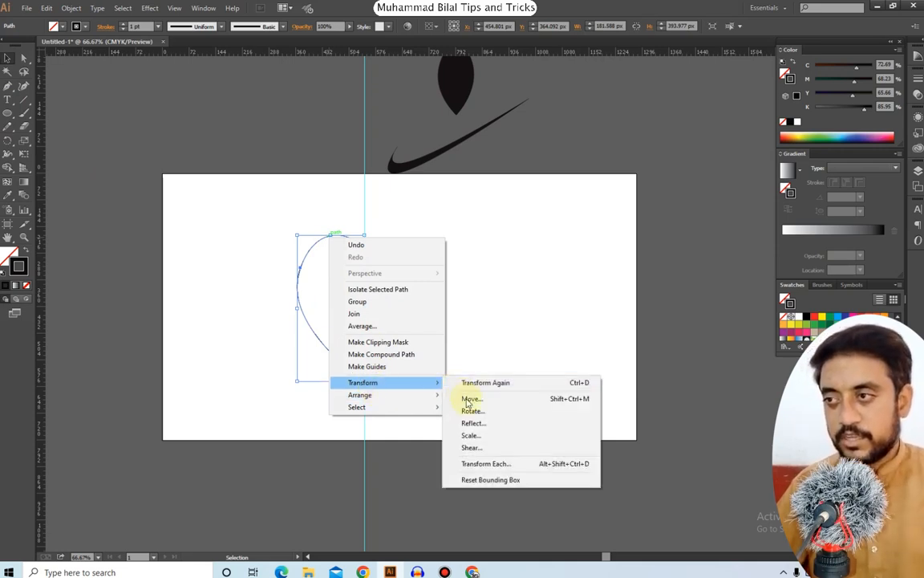
pyautogui.click(473, 422)
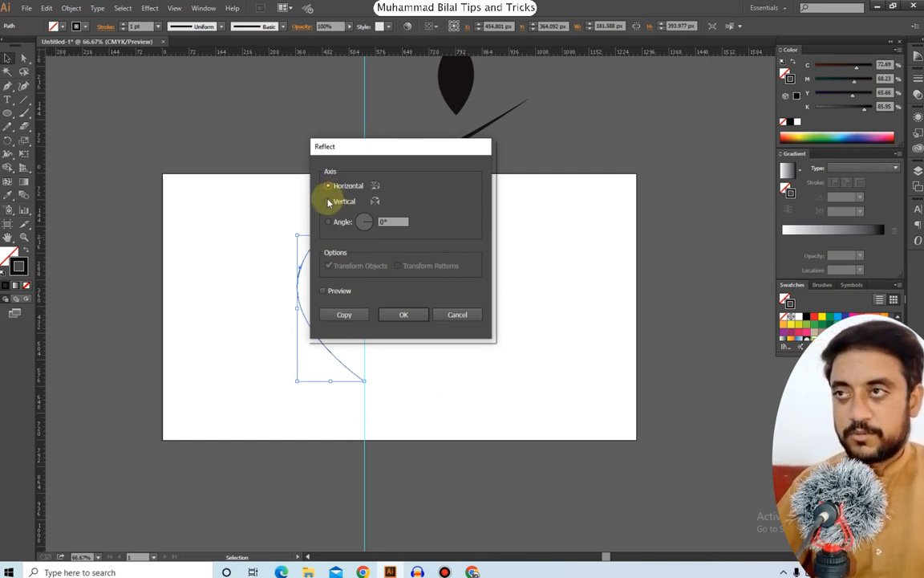
pyautogui.click(328, 202)
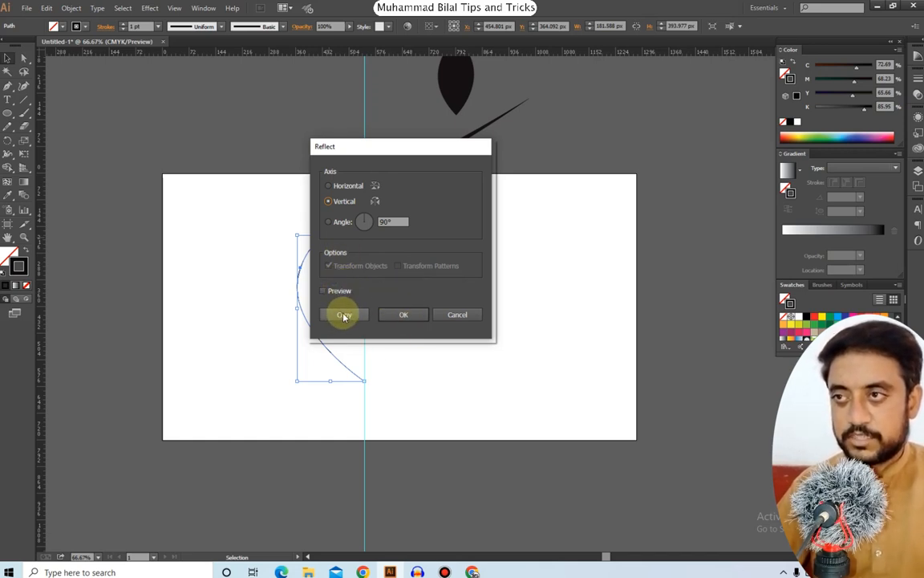
pyautogui.click(343, 315)
pyautogui.moveTo(373, 291); pyautogui.dragTo(434, 302)
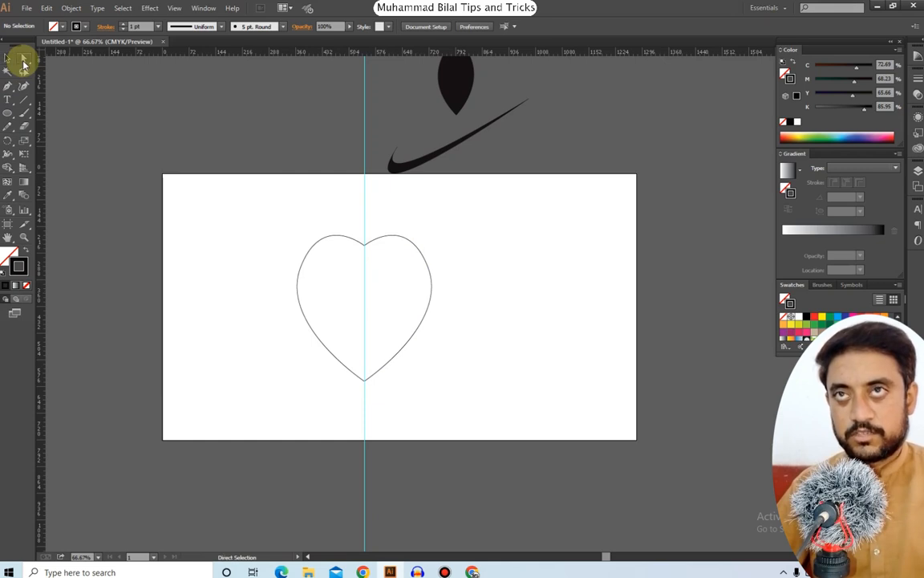
# Select the end anchors meeting at the heart's top notch, check which commands are available for them, and deselect.
pyautogui.moveTo(359, 227); pyautogui.dragTo(378, 269)
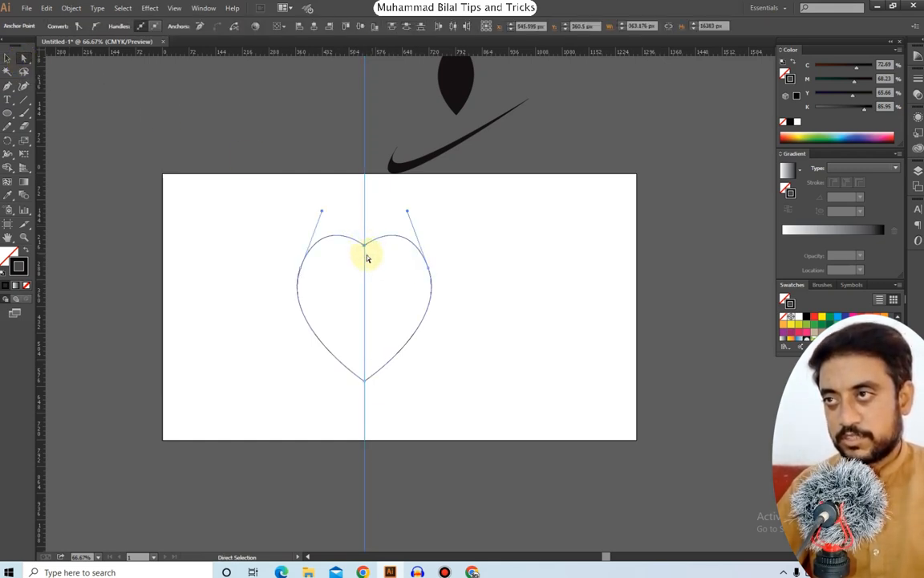
pyautogui.scroll(2, 365, 246)
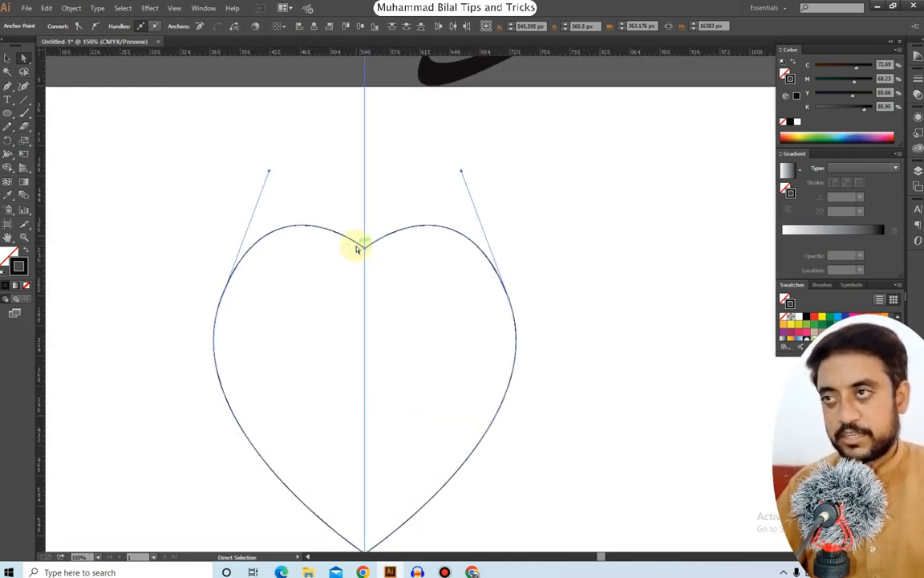
pyautogui.rightClick(365, 247)
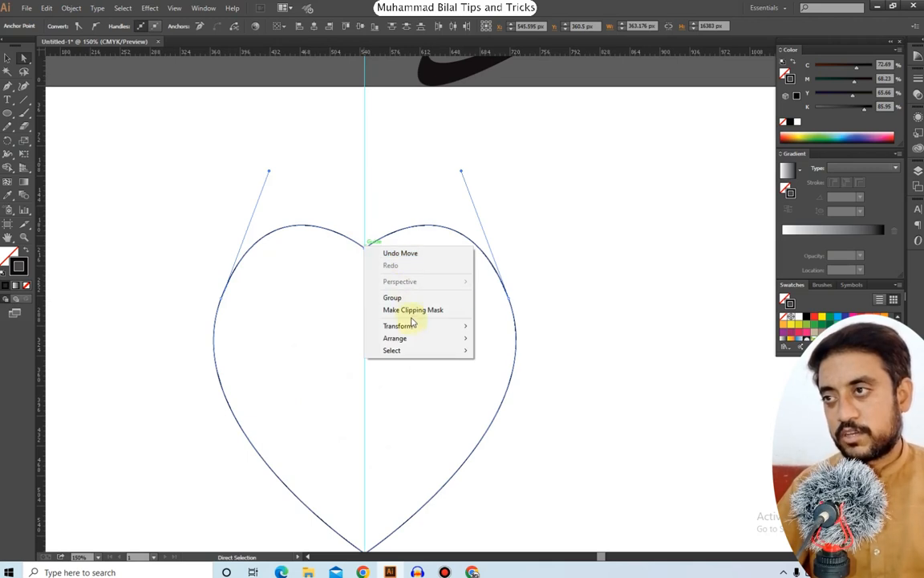
pyautogui.moveTo(408, 339)
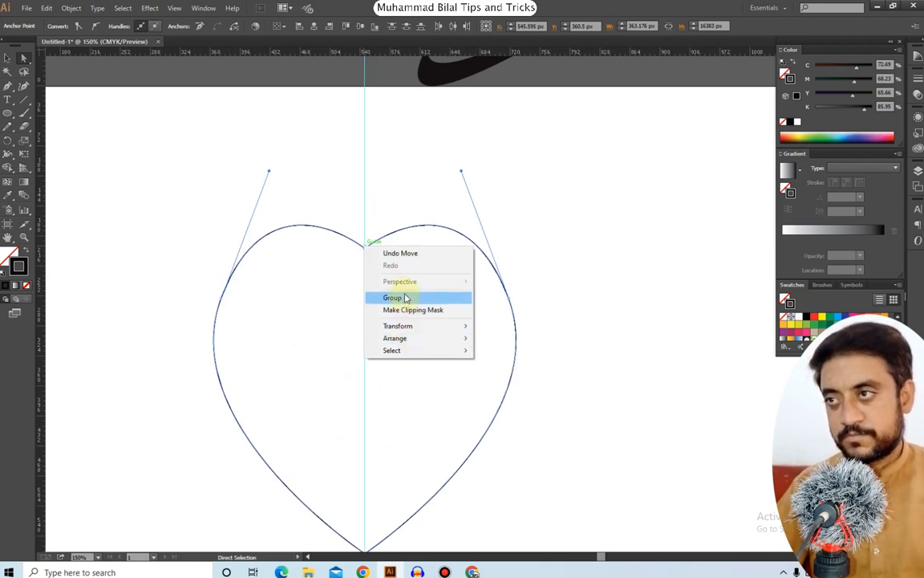
pyautogui.click(384, 208)
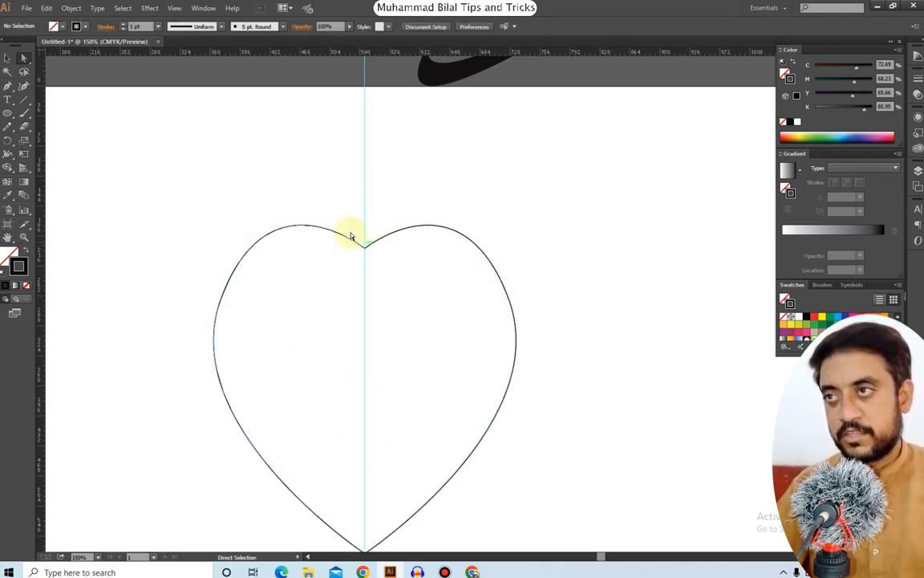
# Reselect the anchors around the heart's top notch, look through the commands offered for joining them, and clear the selection.
pyautogui.moveTo(342, 218); pyautogui.dragTo(374, 264)
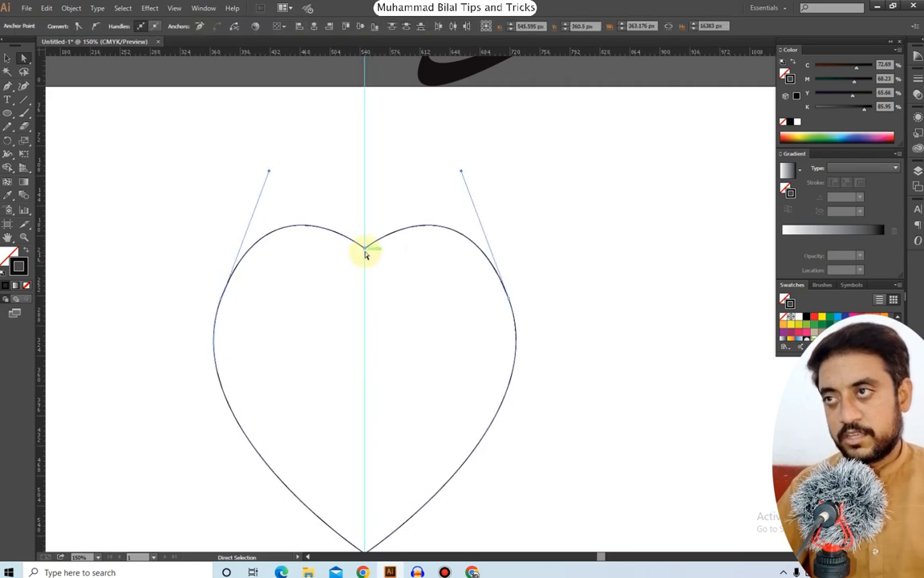
pyautogui.rightClick(365, 250)
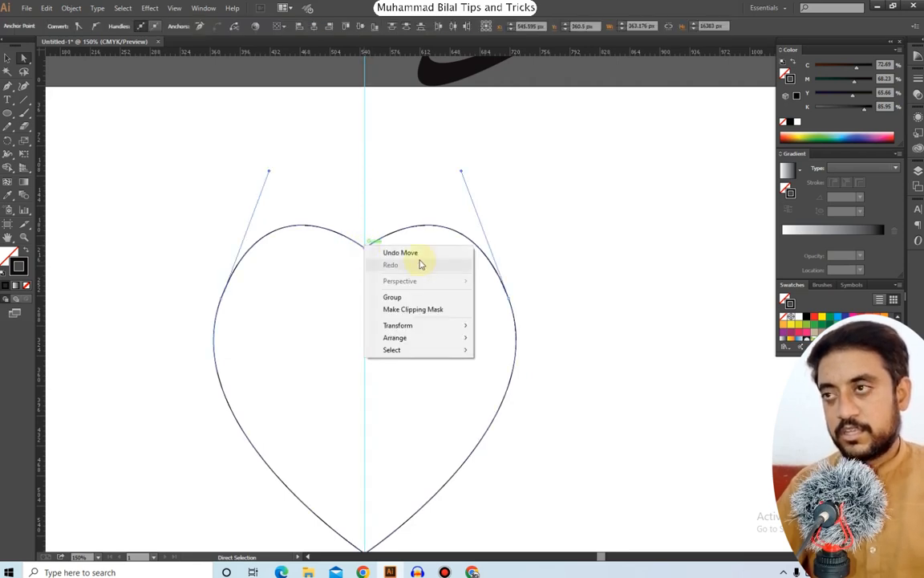
pyautogui.click(399, 253)
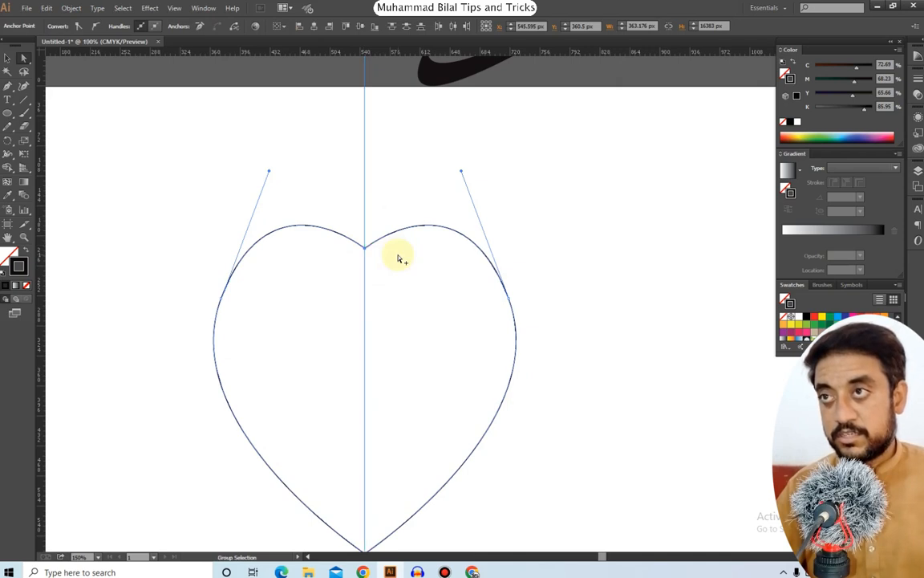
pyautogui.hotkey('ctrl', '-')
pyautogui.press('super')
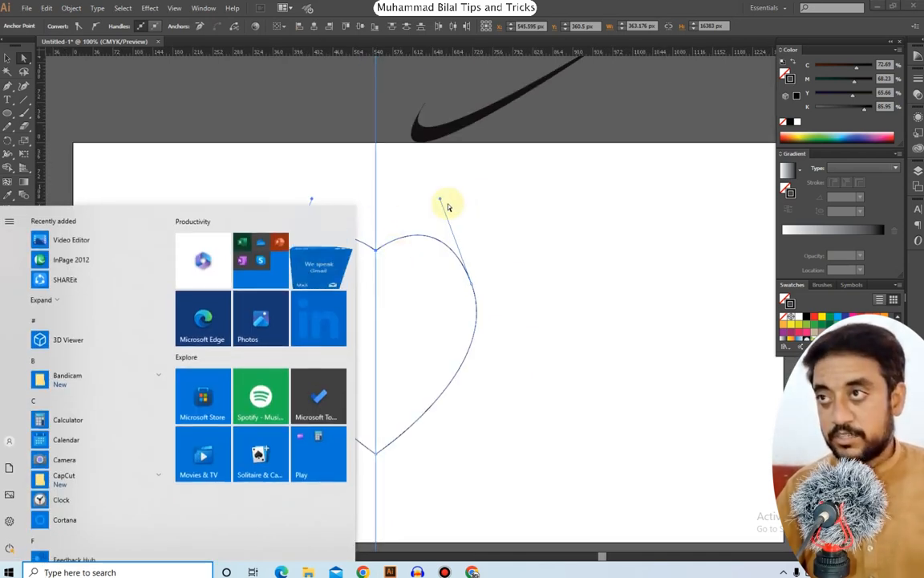
pyautogui.press('super')
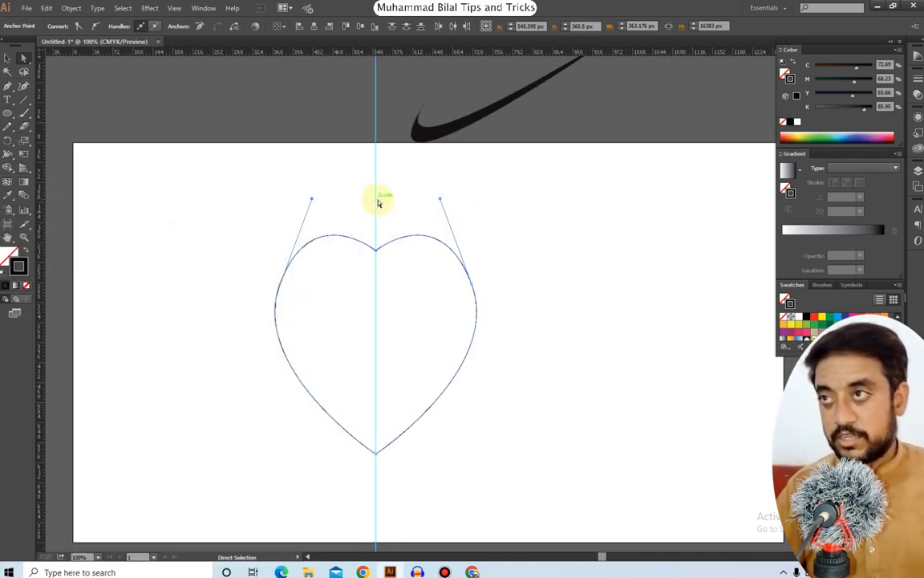
pyautogui.rightClick(452, 196)
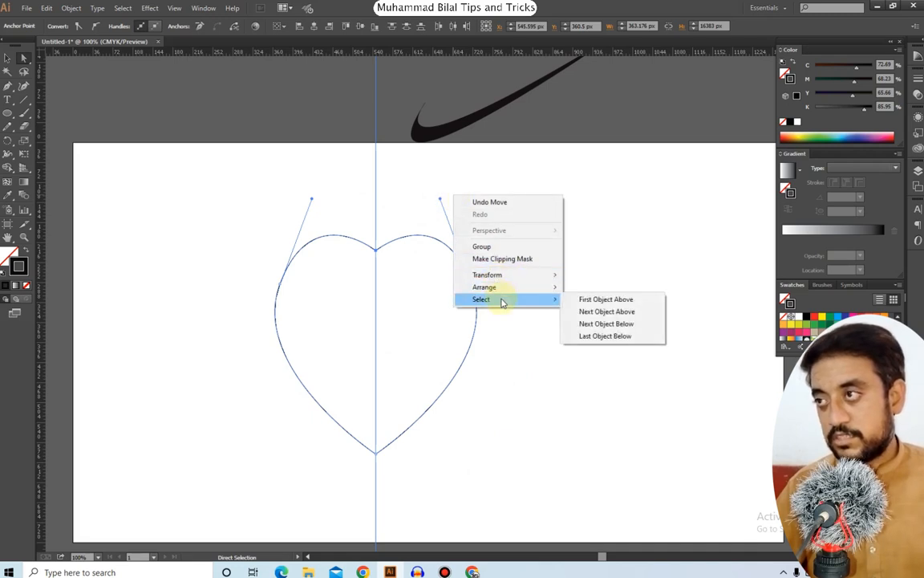
pyautogui.rightClick(588, 232)
pyautogui.click(560, 228)
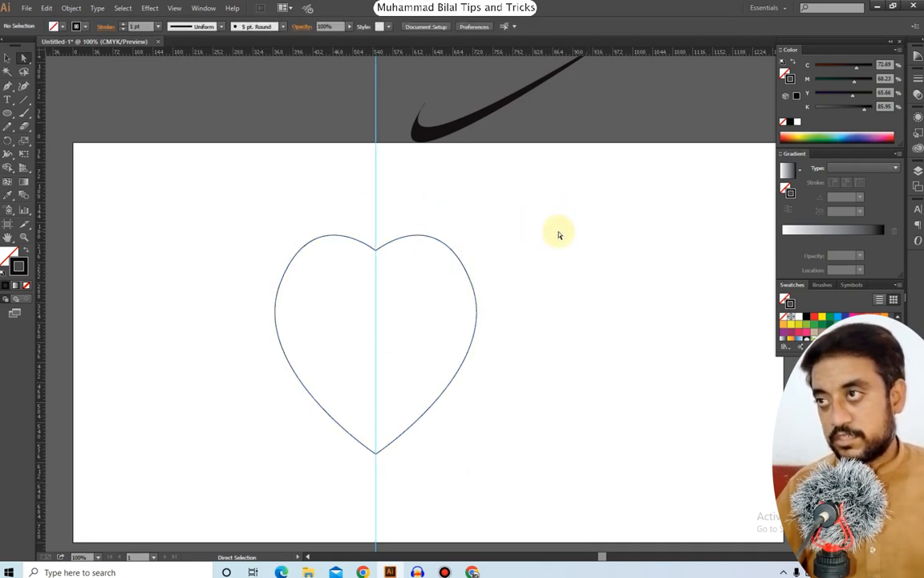
pyautogui.rightClick(556, 239)
pyautogui.click(596, 332)
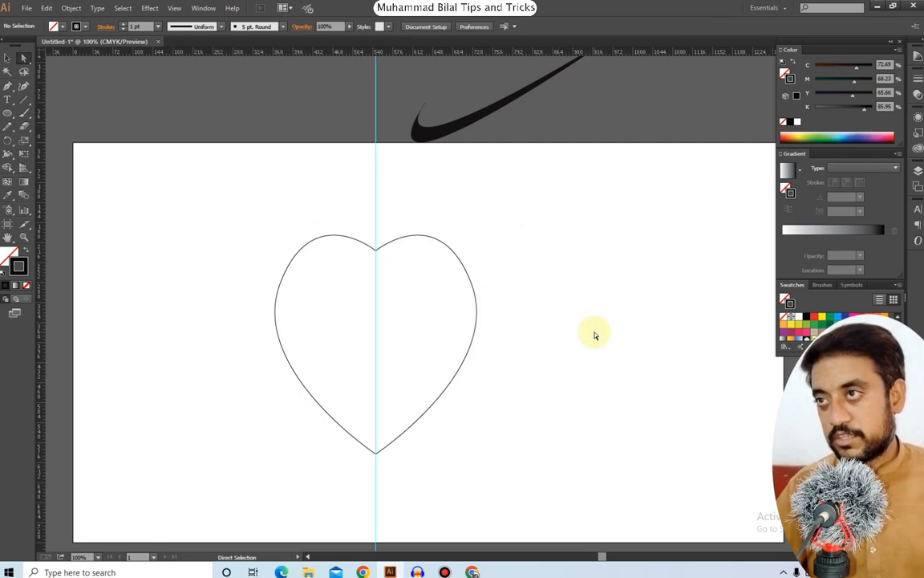
pyautogui.moveTo(351, 200); pyautogui.dragTo(399, 287)
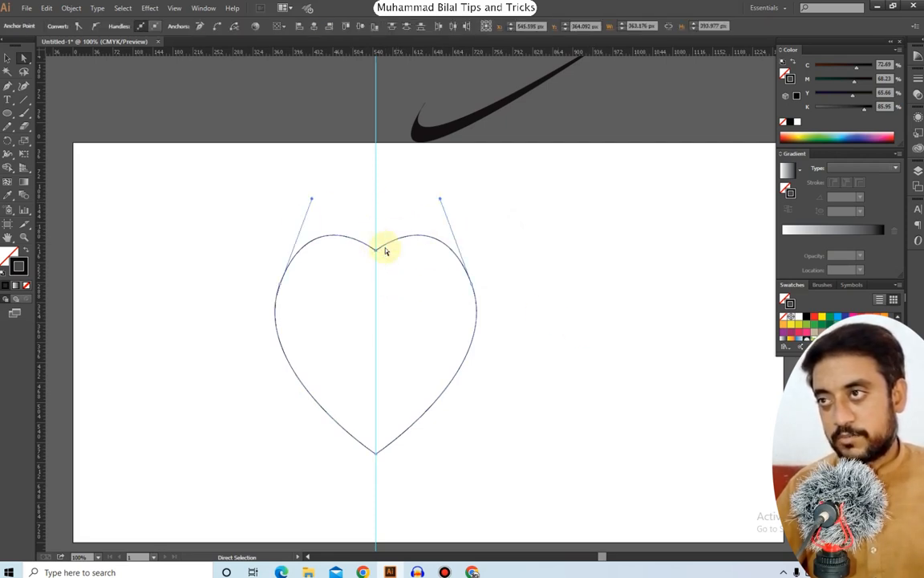
pyautogui.rightClick(377, 250)
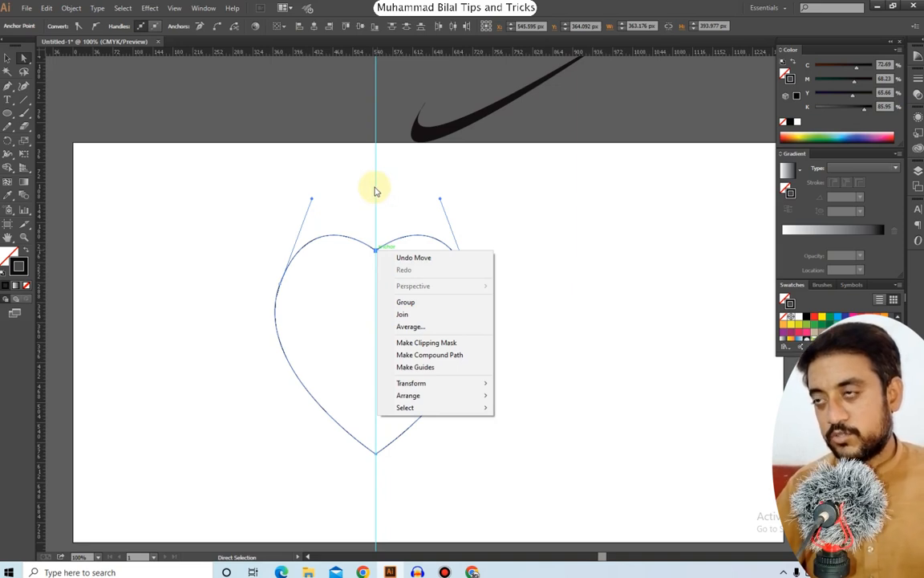
pyautogui.click(470, 194)
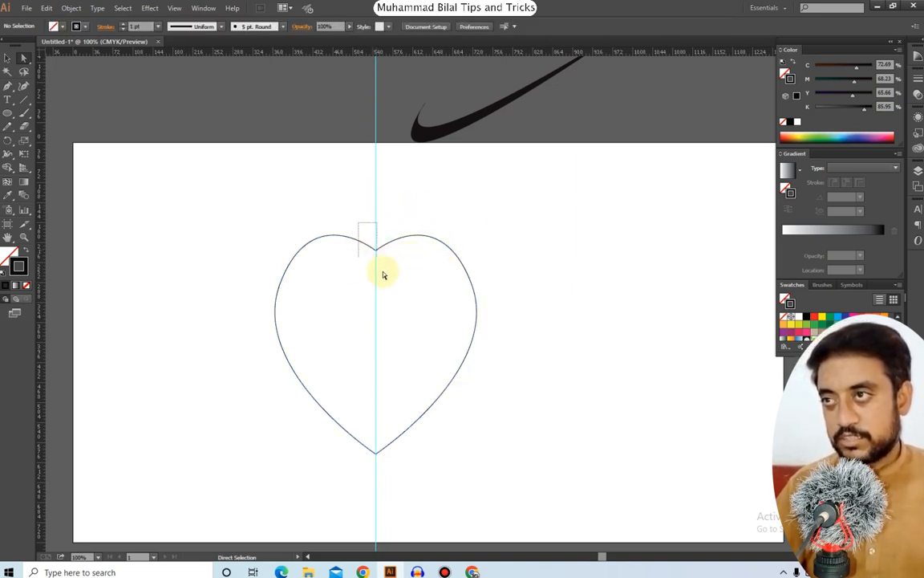
# Select the two end anchors at the heart's top notch and average their positions.
pyautogui.moveTo(386, 271); pyautogui.dragTo(385, 272)
pyautogui.rightClick(379, 249)
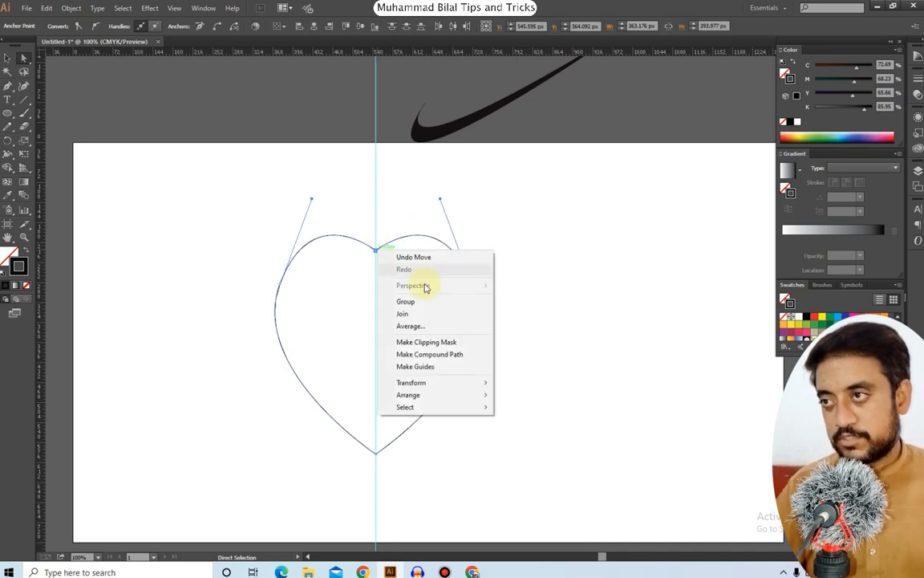
pyautogui.click(408, 326)
pyautogui.click(398, 292)
# Select the two end anchors at the heart's bottom tip, join them, and deselect the heart.
pyautogui.moveTo(349, 452); pyautogui.dragTo(403, 472)
pyautogui.rightClick(377, 454)
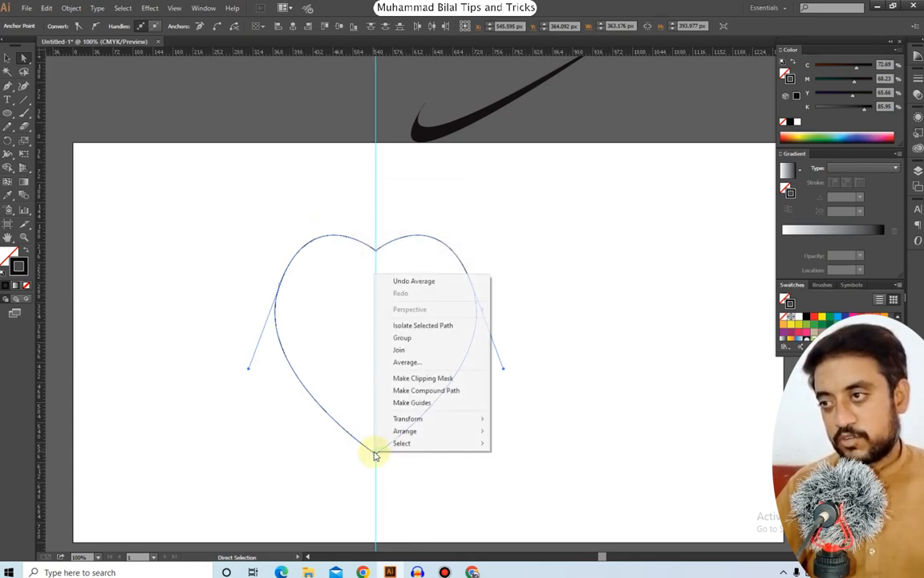
pyautogui.click(405, 353)
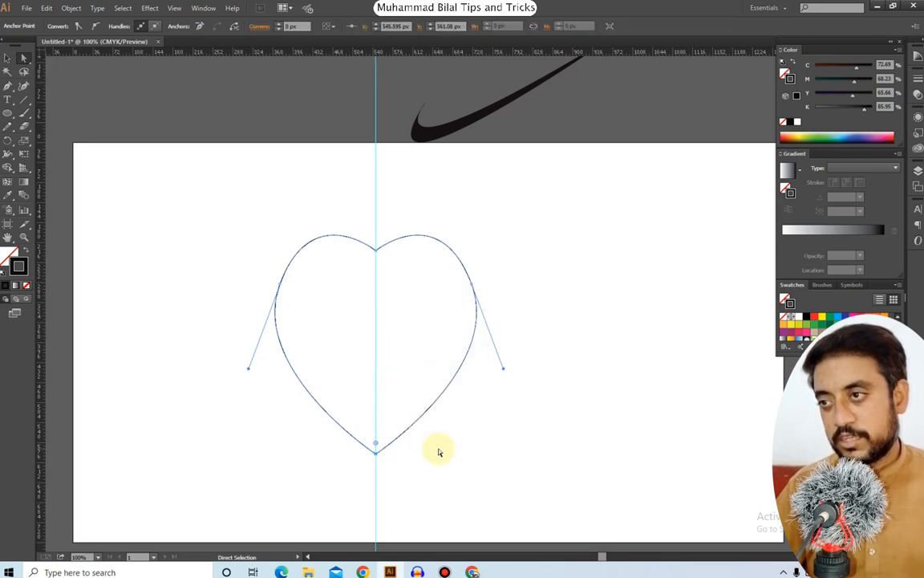
pyautogui.click(377, 417)
# Move the heart's top-notch anchor lower along the guide to deepen the notch.
pyautogui.scroll(-1, 336, 382)
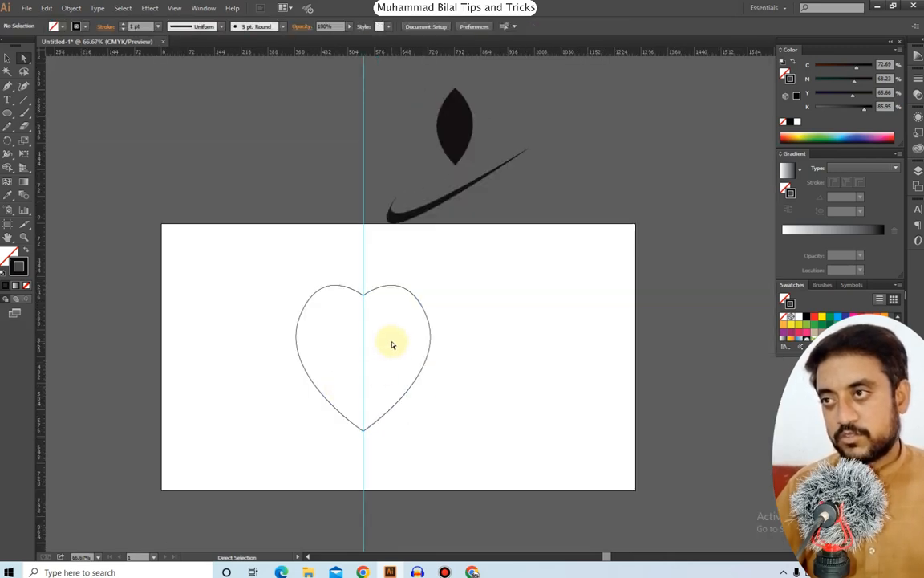
pyautogui.click(427, 319)
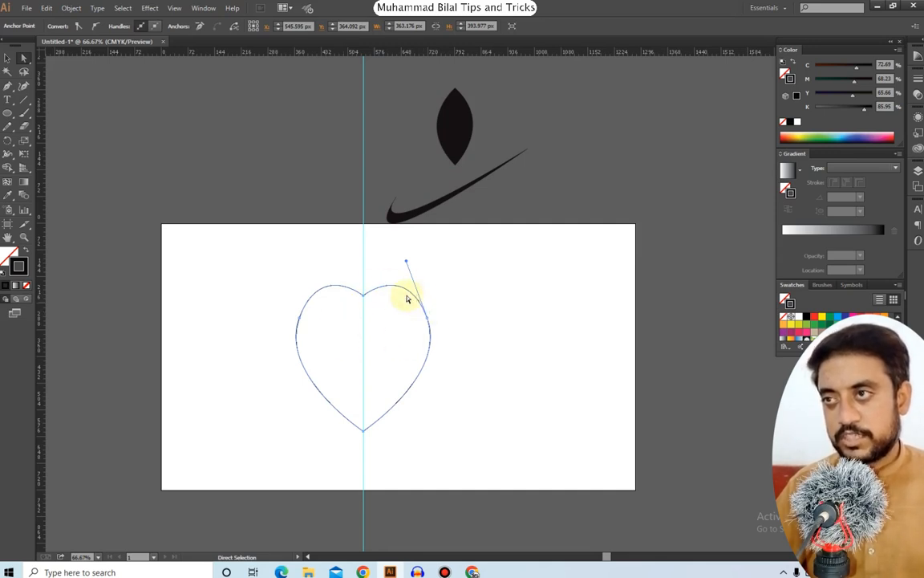
pyautogui.click(363, 294)
pyautogui.moveTo(363, 294); pyautogui.dragTo(362, 316)
# Try reshaping the heart's two lobes by adjusting the direction handles of the left and right side anchors.
pyautogui.moveTo(298, 316); pyautogui.dragTo(298, 327)
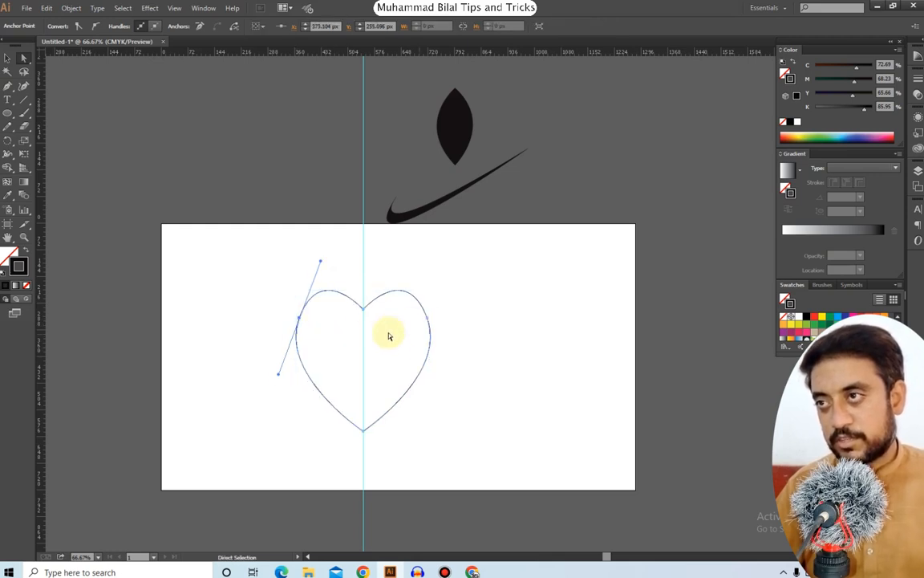
pyautogui.moveTo(322, 264); pyautogui.dragTo(331, 270)
pyautogui.click(428, 320)
pyautogui.moveTo(407, 263)
pyautogui.mouseDown()
pyautogui.moveTo(398, 263)
pyautogui.moveTo(409, 260)
pyautogui.mouseUp()
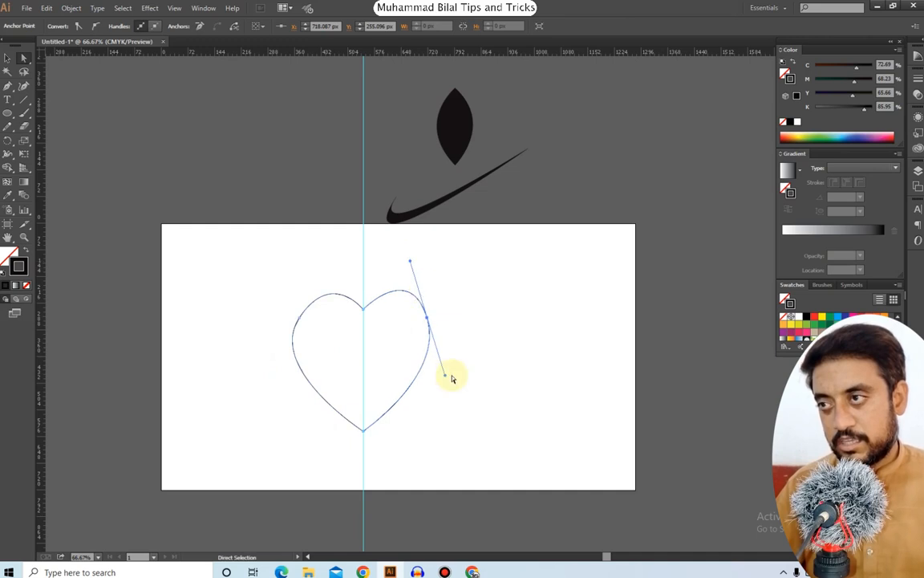
pyautogui.moveTo(431, 322); pyautogui.dragTo(435, 328)
# Draw two mirrored slanting line segments beside the heart, about 76 by 195 px and 90 by 223 px.
pyautogui.click(23, 100)
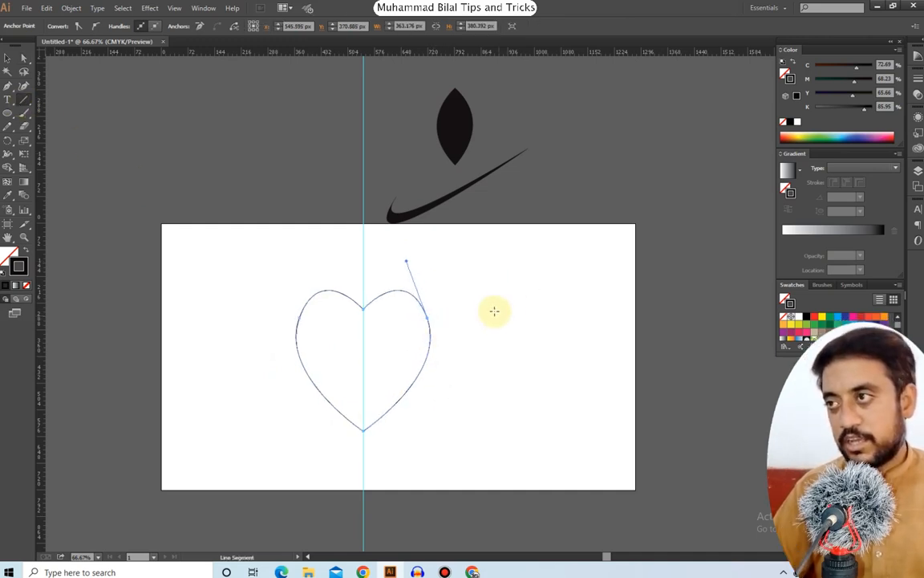
pyautogui.moveTo(518, 301); pyautogui.dragTo(490, 372)
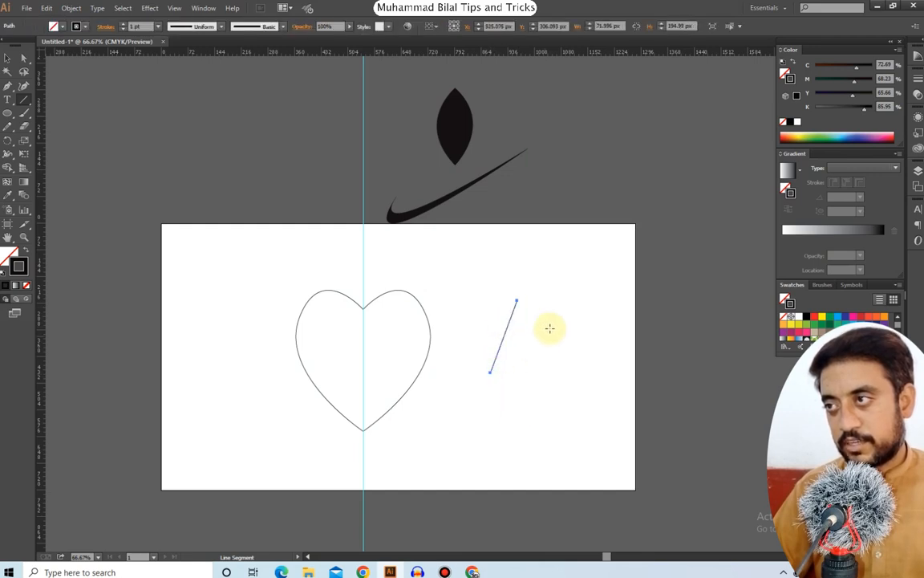
pyautogui.moveTo(554, 302); pyautogui.dragTo(588, 383)
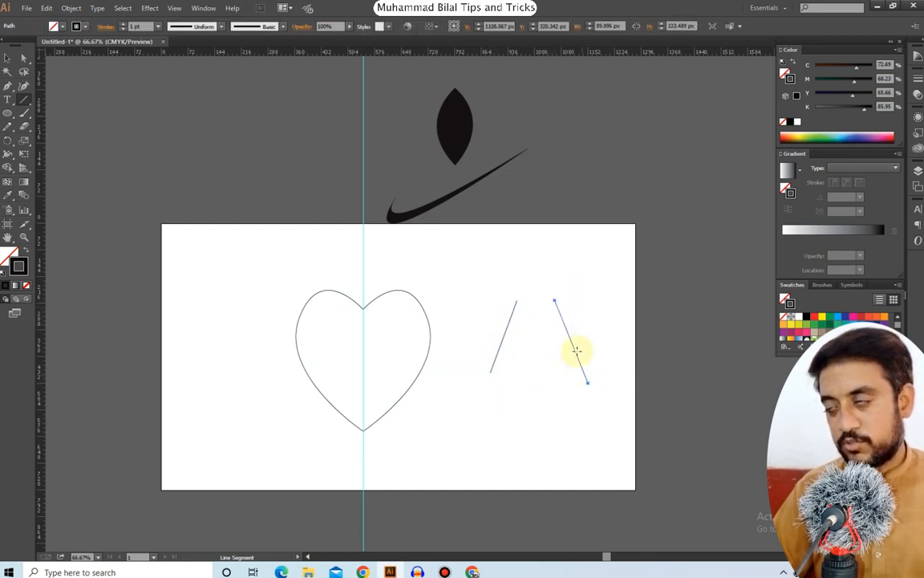
# Select both slanting lines, join their upper ends with the Join command, and inspect the connected corners.
pyautogui.click(7, 57)
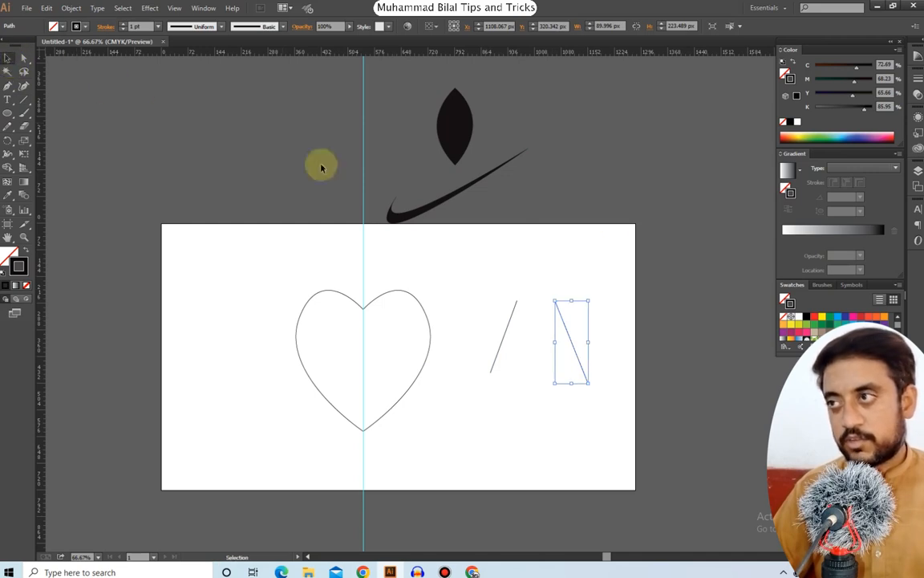
pyautogui.moveTo(564, 313); pyautogui.dragTo(562, 310)
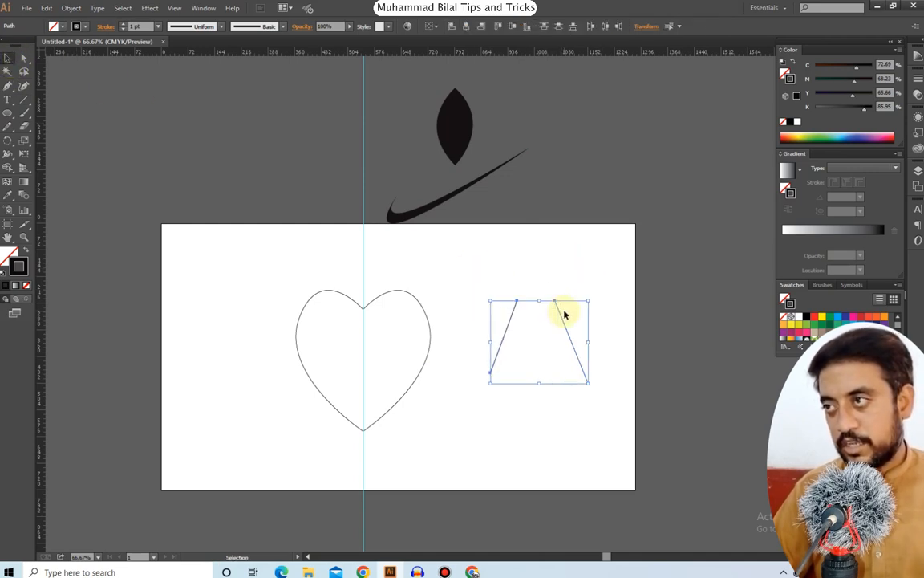
pyautogui.click(495, 297)
pyautogui.moveTo(492, 284); pyautogui.dragTo(575, 312)
pyautogui.rightClick(515, 302)
pyautogui.click(542, 365)
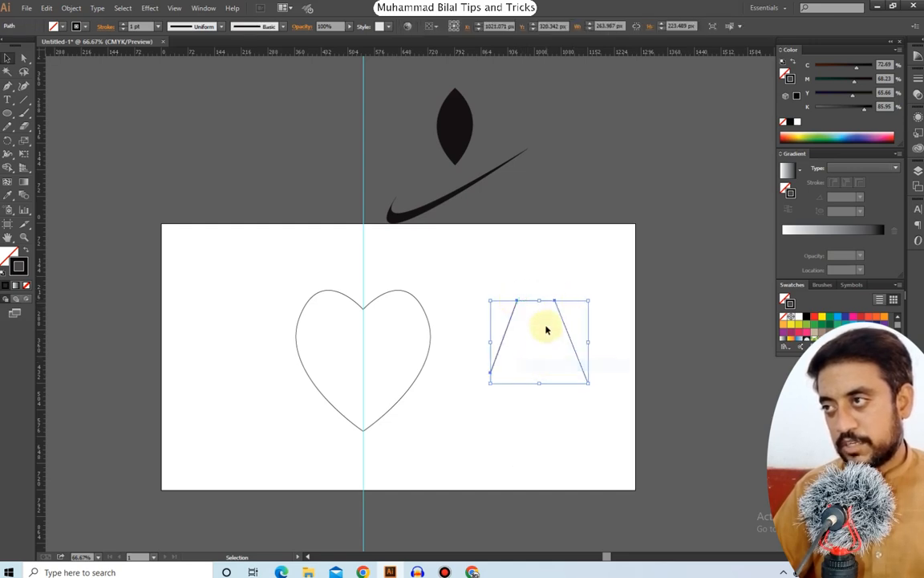
pyautogui.click(588, 274)
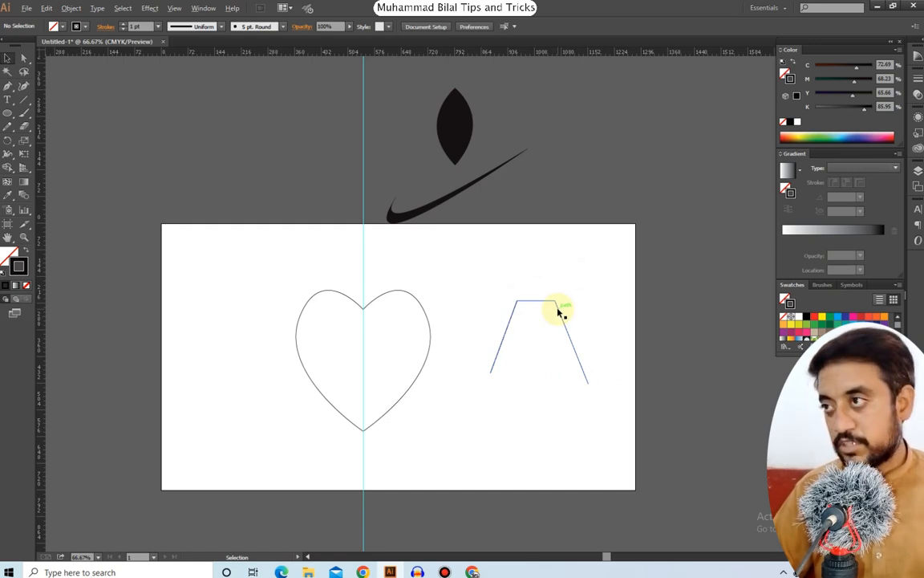
pyautogui.scroll(3, 559, 313)
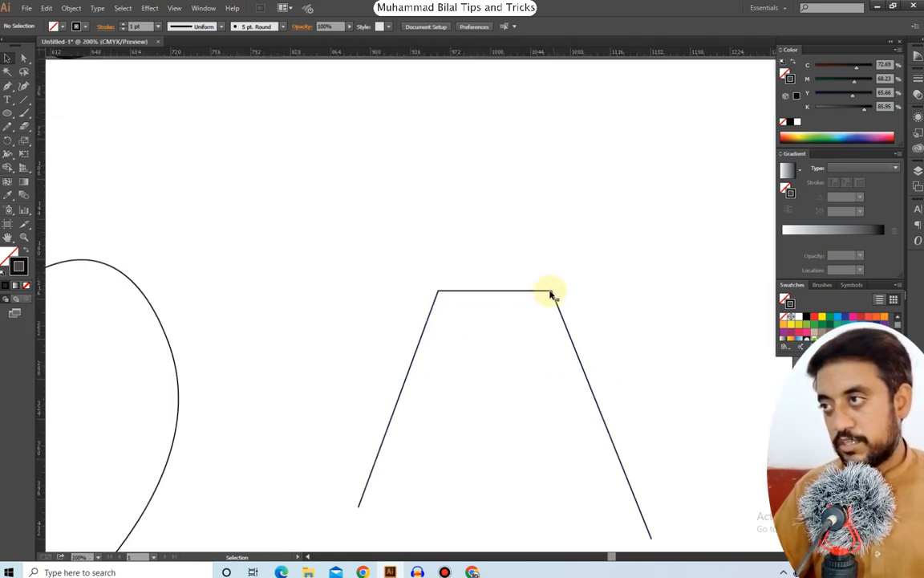
pyautogui.moveTo(551, 294); pyautogui.dragTo(552, 296)
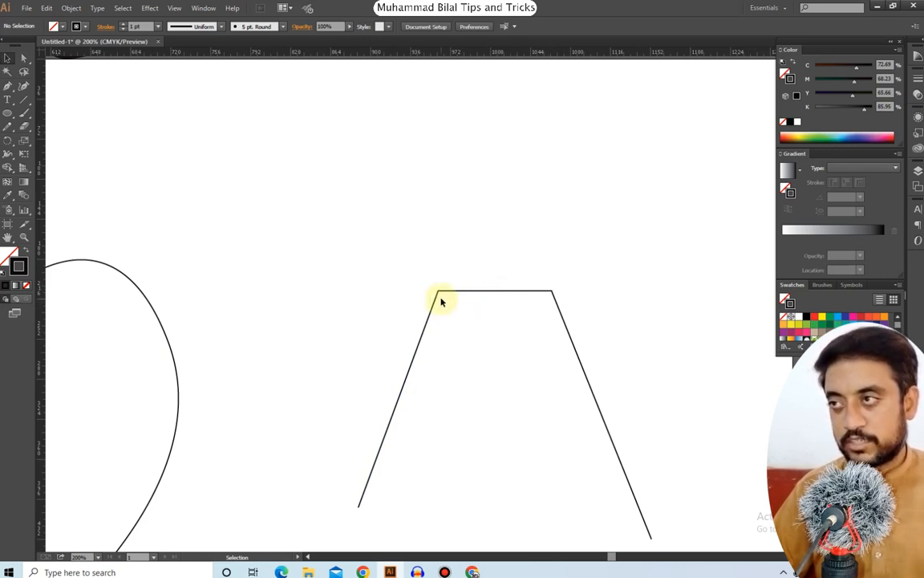
pyautogui.scroll(-3, 542, 319)
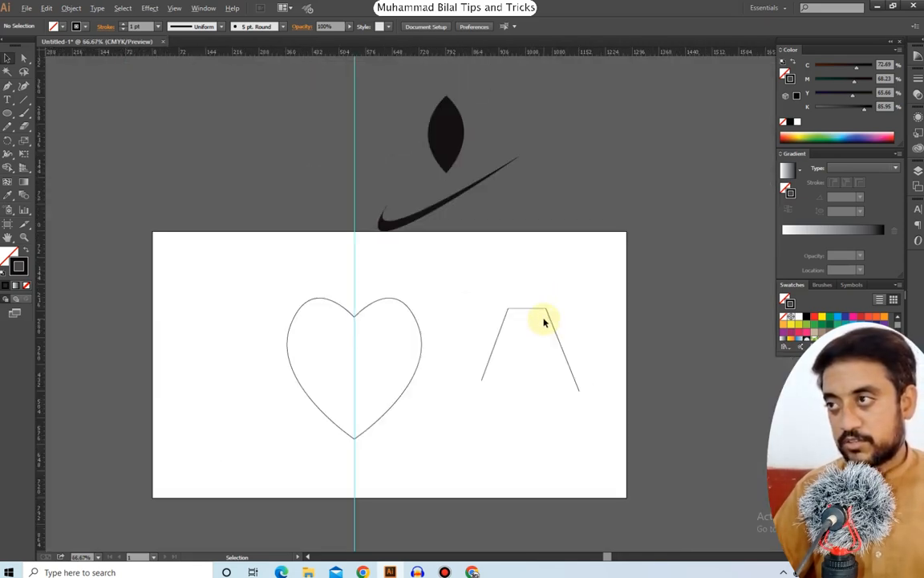
# Undo the join and move the right line until its upper end meets the left line's upper end.
pyautogui.click(544, 323)
pyautogui.press('Delete')
pyautogui.press('v')
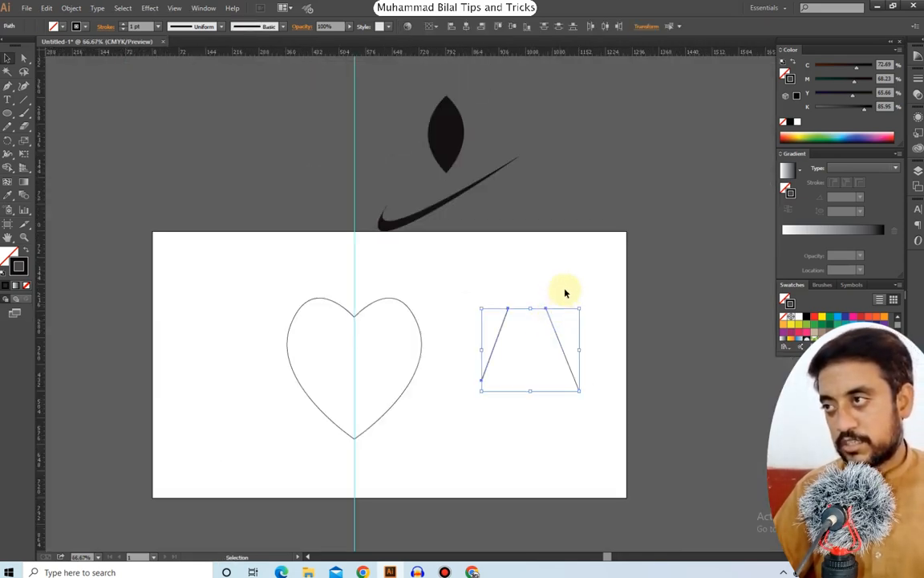
pyautogui.click(560, 324)
pyautogui.moveTo(555, 326); pyautogui.dragTo(526, 324)
pyautogui.click(535, 301)
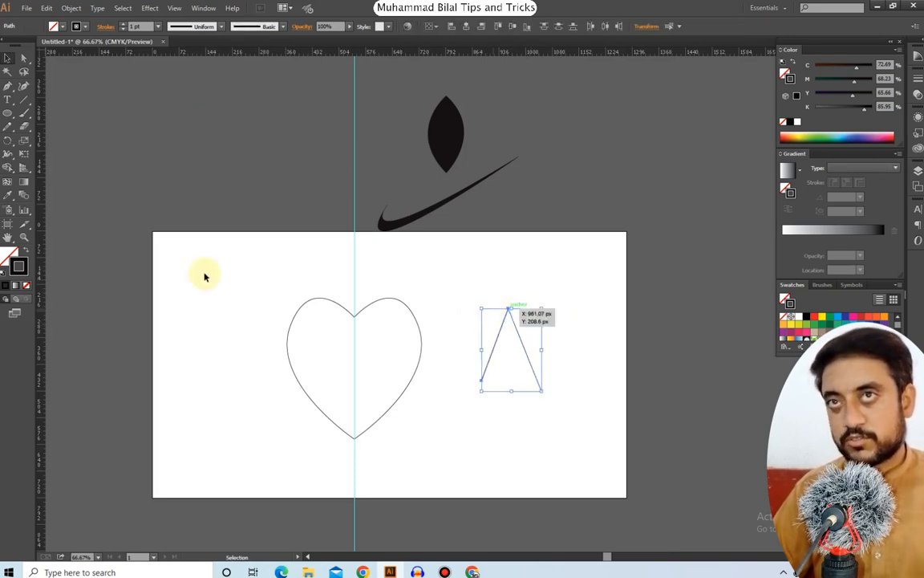
# Try averaging the two touching lines on both axes, undo it, and deselect them.
pyautogui.rightClick(510, 309)
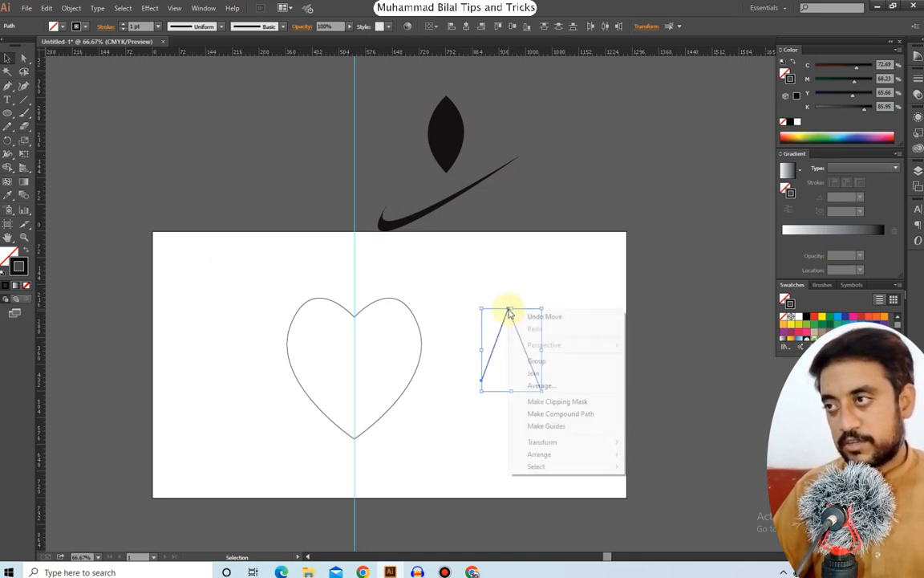
pyautogui.click(533, 386)
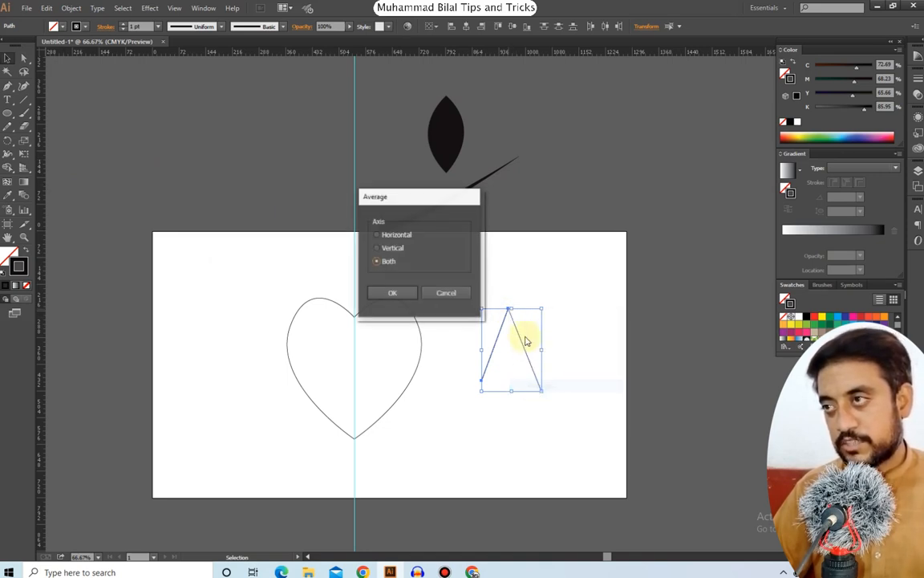
pyautogui.click(393, 293)
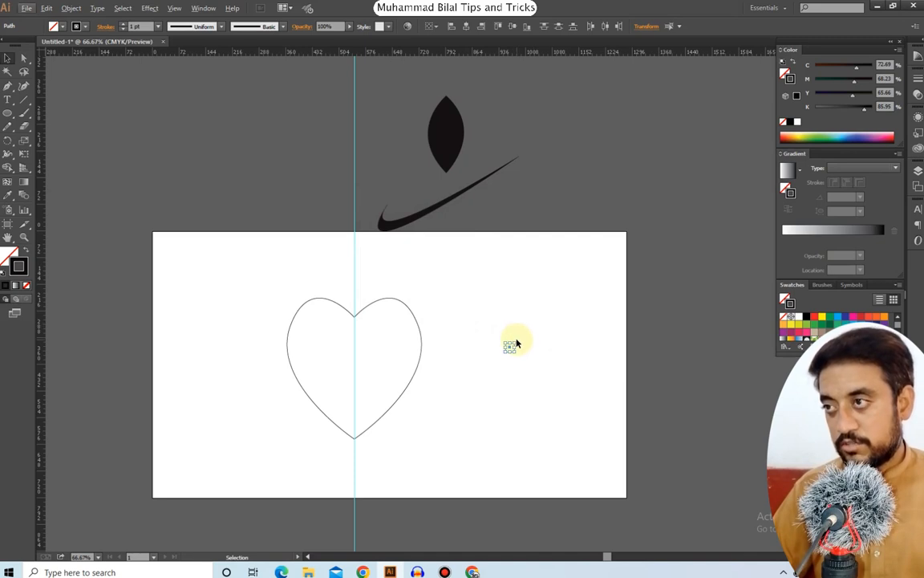
pyautogui.press('v')
pyautogui.click(556, 310)
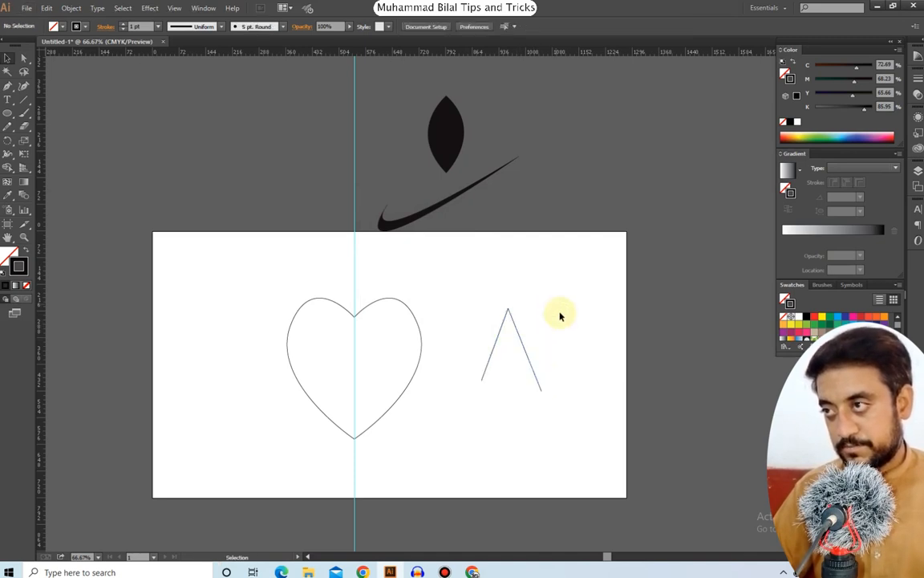
# Examine closely how the upper ends of the two slanting lines meet.
pyautogui.moveTo(489, 293); pyautogui.dragTo(522, 320)
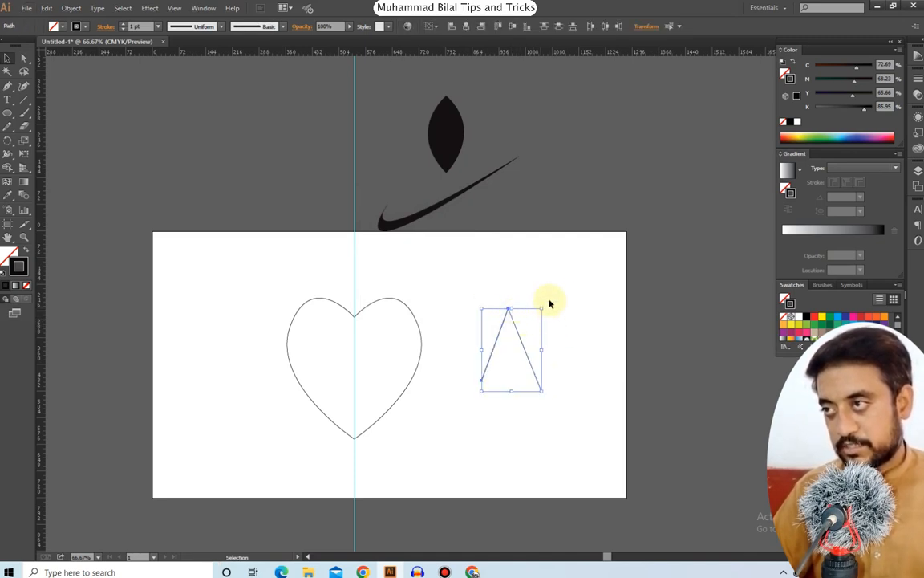
pyautogui.scroll(3, 551, 315)
pyautogui.click(501, 262)
pyautogui.click(431, 314)
pyautogui.moveTo(439, 320)
pyautogui.mouseDown()
pyautogui.moveTo(482, 313)
pyautogui.moveTo(464, 330)
pyautogui.moveTo(440, 329)
pyautogui.mouseUp()
pyautogui.click(489, 249)
pyautogui.scroll(4, 425, 288)
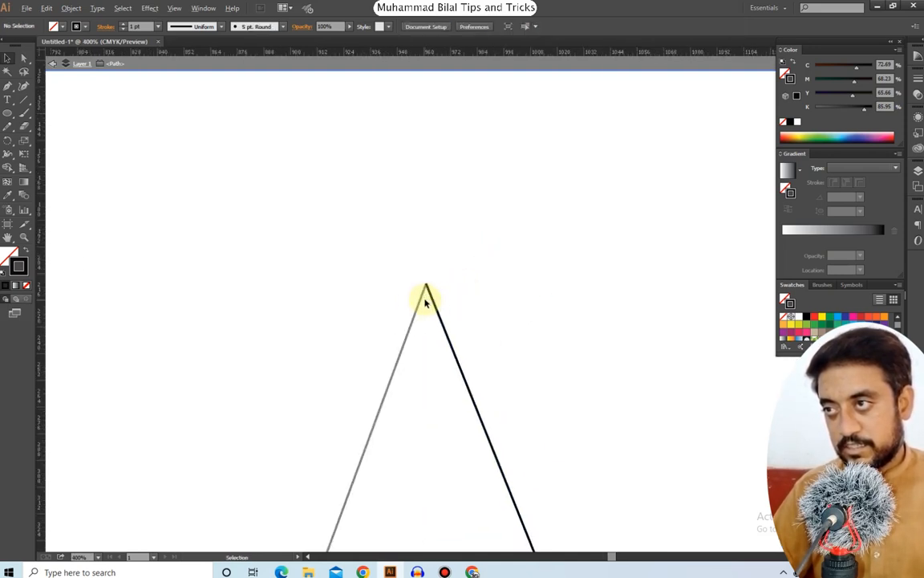
pyautogui.scroll(4, 436, 270)
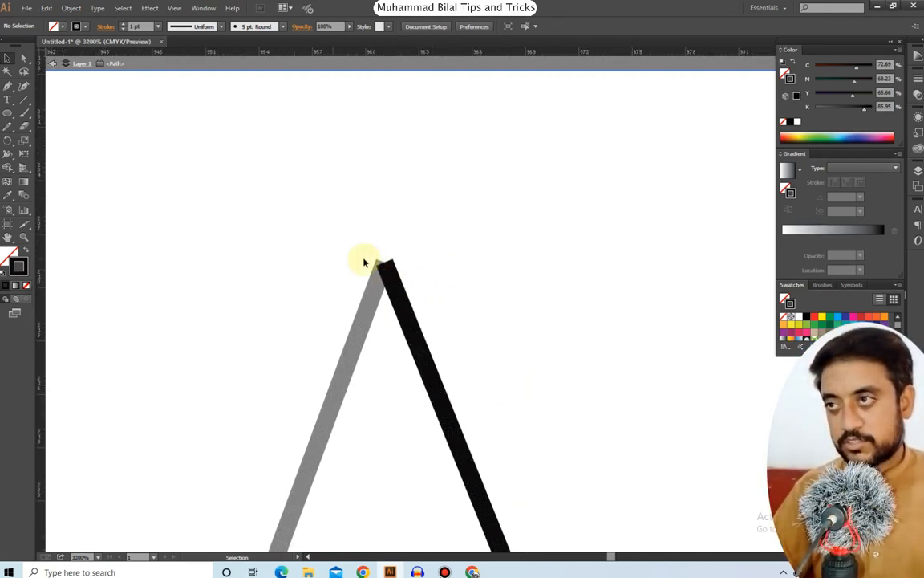
# Try to select the upper end points of both slanting lines together with the Direct Selection tool.
pyautogui.click(23, 59)
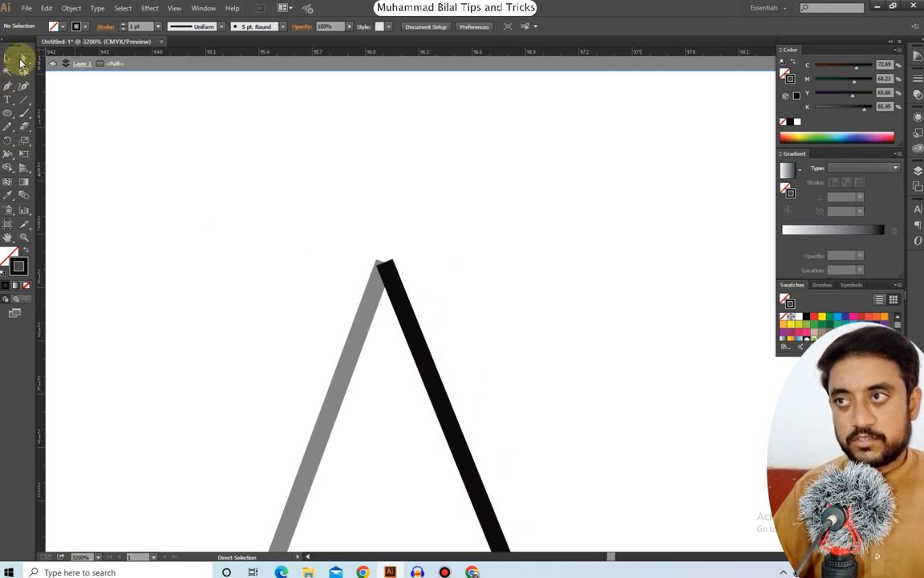
pyautogui.moveTo(299, 236); pyautogui.dragTo(448, 296)
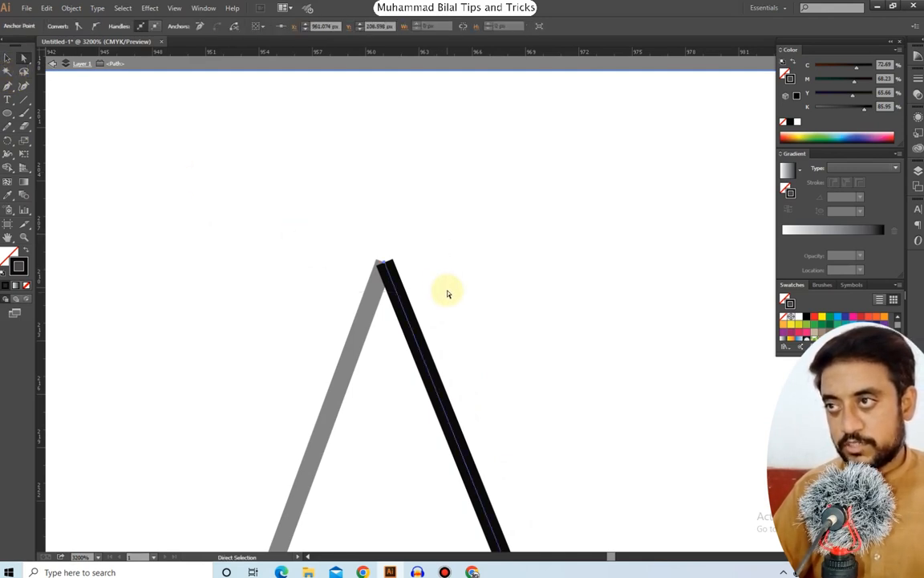
pyautogui.click(380, 289)
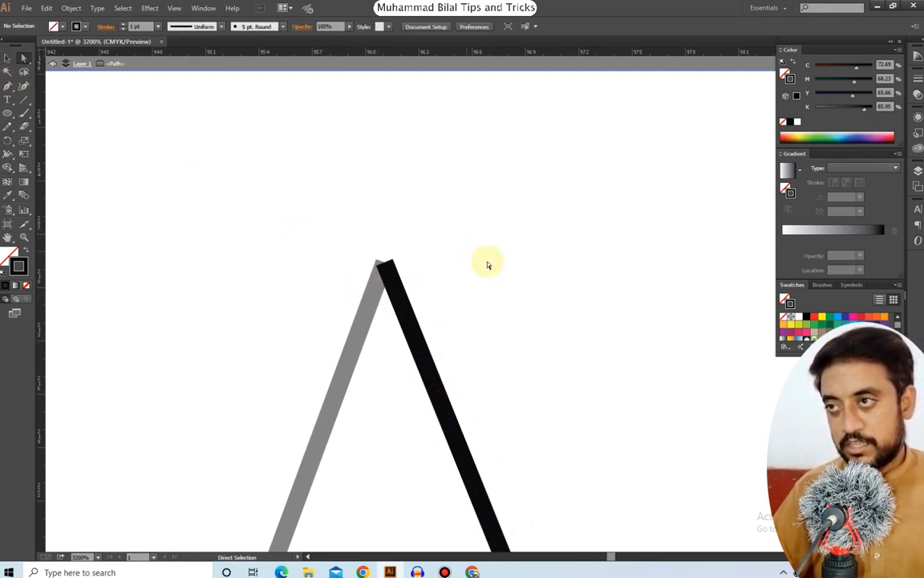
pyautogui.keyDown('alt'); pyautogui.scroll(-8, 479, 262); pyautogui.keyUp('alt')
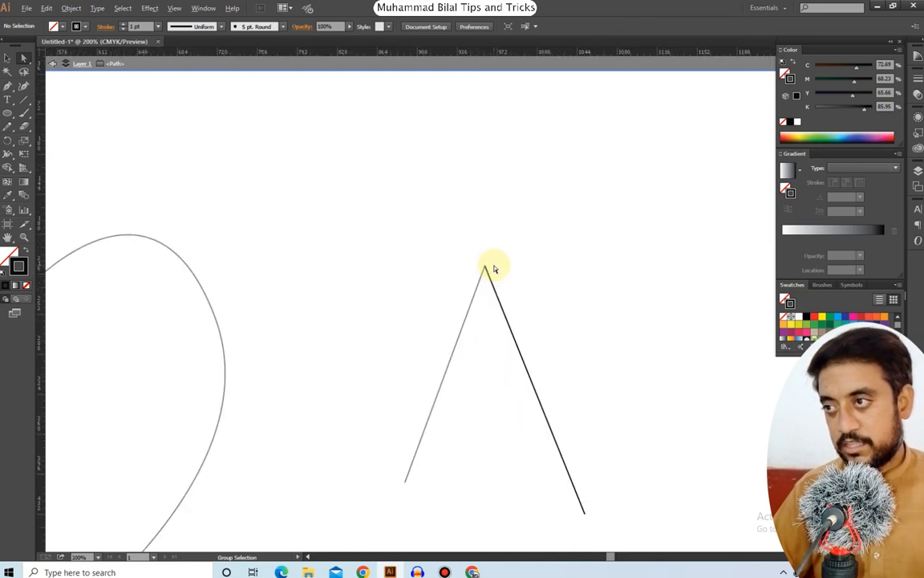
# Undo the right line's earlier move and place its upper end beside the left line's upper end again.
pyautogui.hotkey('ctrl', 'z')
pyautogui.hotkey('ctrl', 'z')
pyautogui.hotkey('ctrl', 'z')
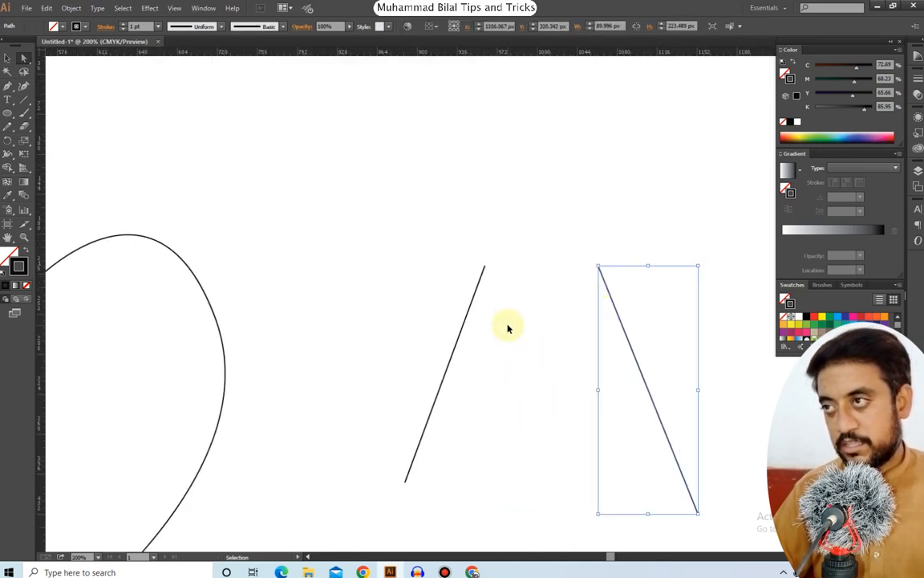
pyautogui.click(503, 244)
pyautogui.moveTo(609, 290); pyautogui.dragTo(481, 268)
pyautogui.scroll(5, 488, 267)
pyautogui.press('a')
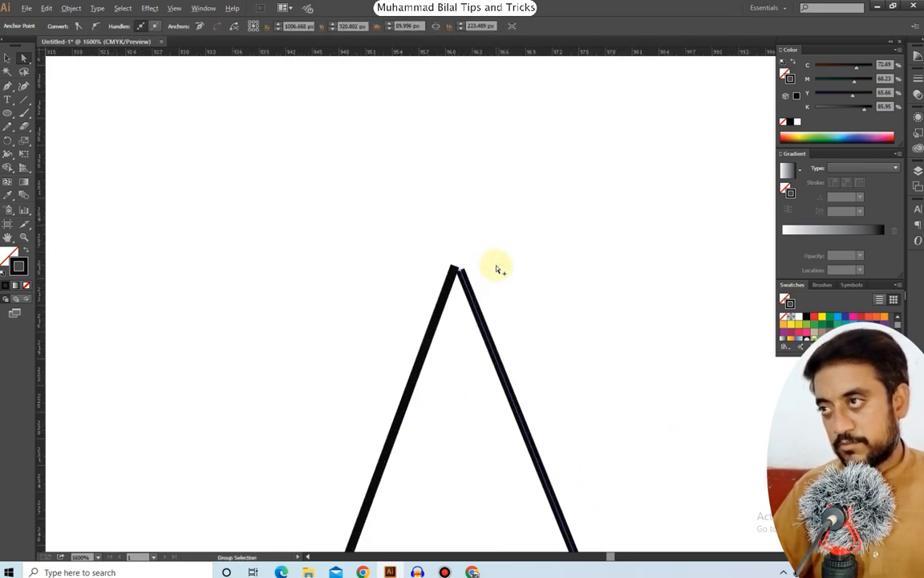
# Select the two neighbouring upper end points, average them on both axes, and deselect the lines.
pyautogui.moveTo(426, 238); pyautogui.dragTo(479, 281)
pyautogui.rightClick(457, 278)
pyautogui.click(481, 347)
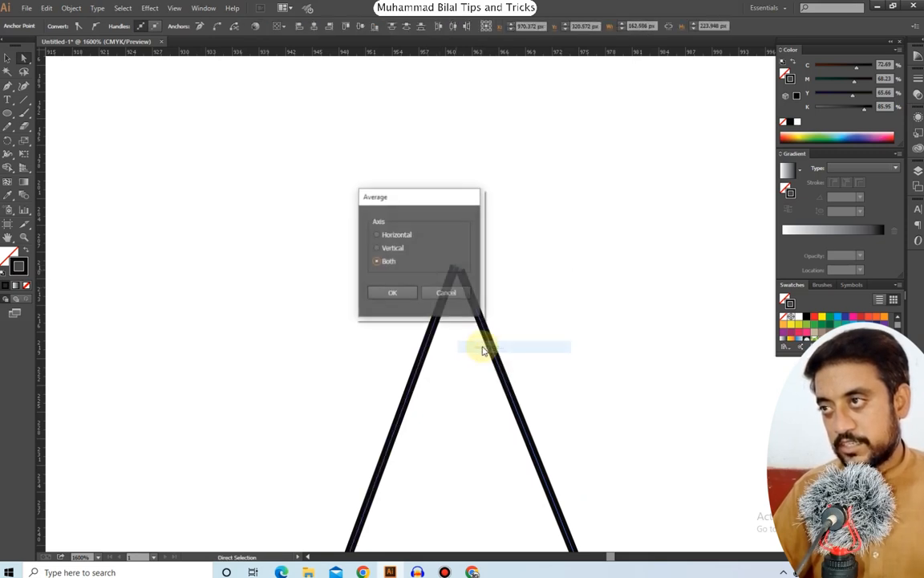
pyautogui.click(405, 292)
pyautogui.click(505, 257)
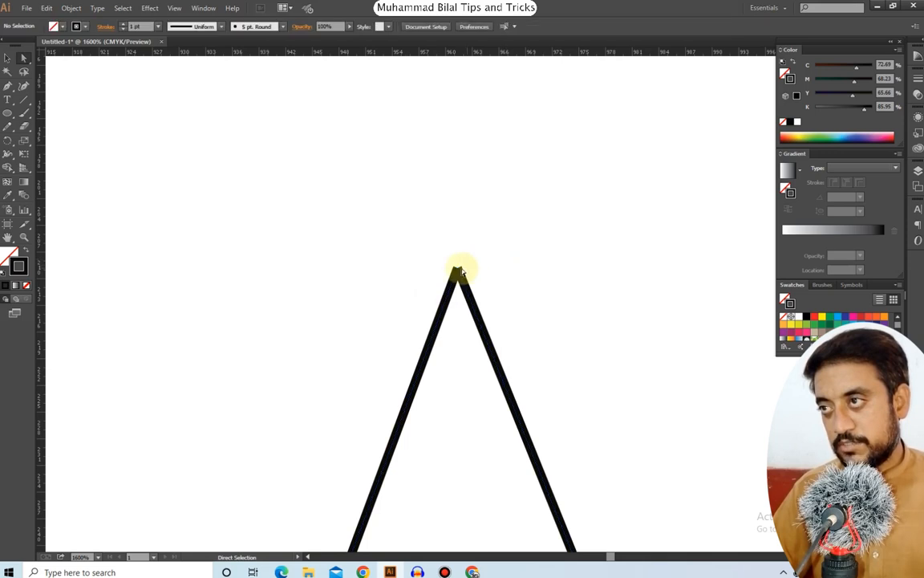
# Select the right line's upper anchor point and examine whether the averaged ends are connected.
pyautogui.click(457, 271)
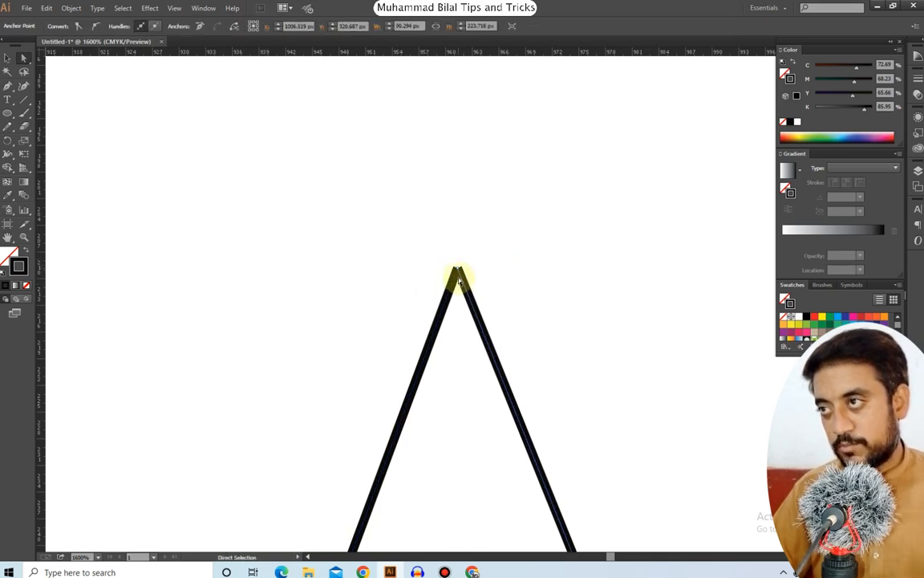
pyautogui.scroll(4, 459, 279)
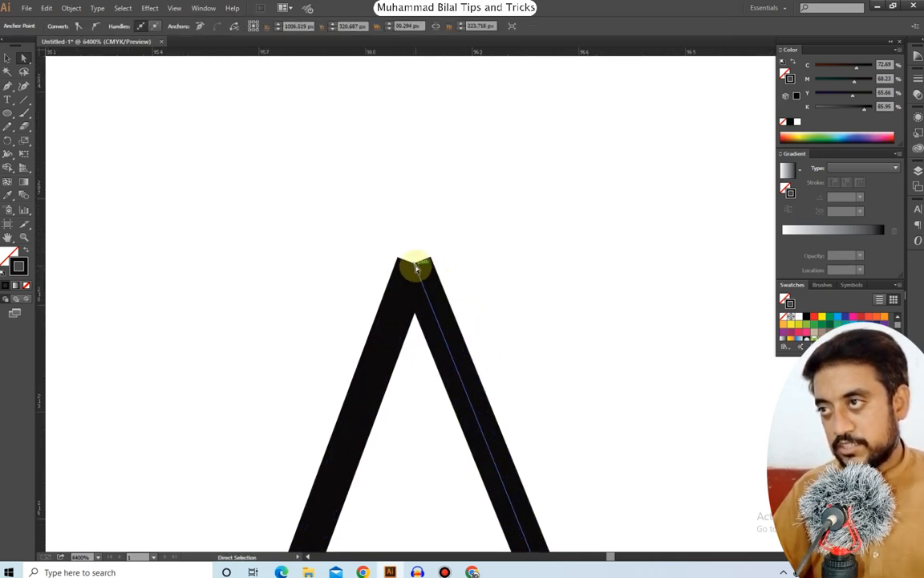
pyautogui.moveTo(415, 267); pyautogui.dragTo(409, 260)
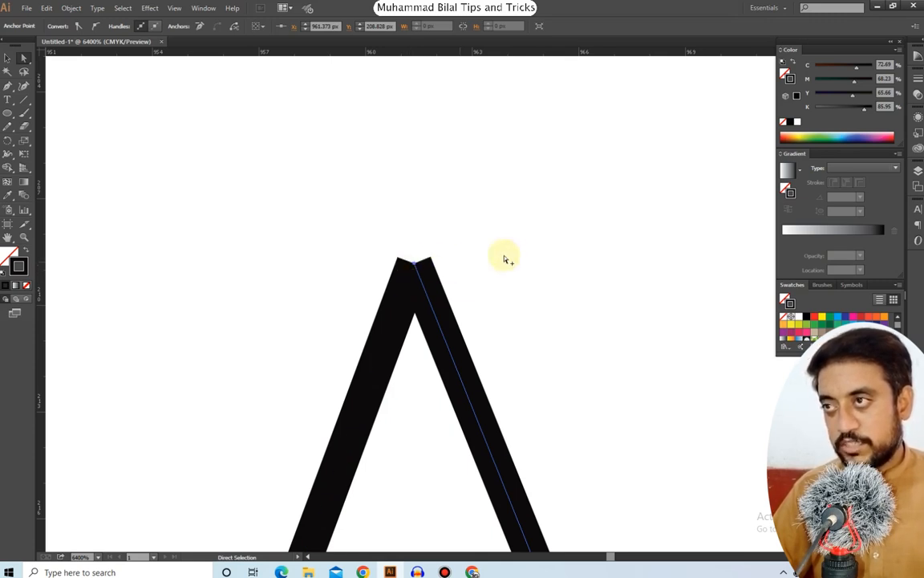
pyautogui.scroll(-3, 589, 251)
pyautogui.scroll(-5, 603, 248)
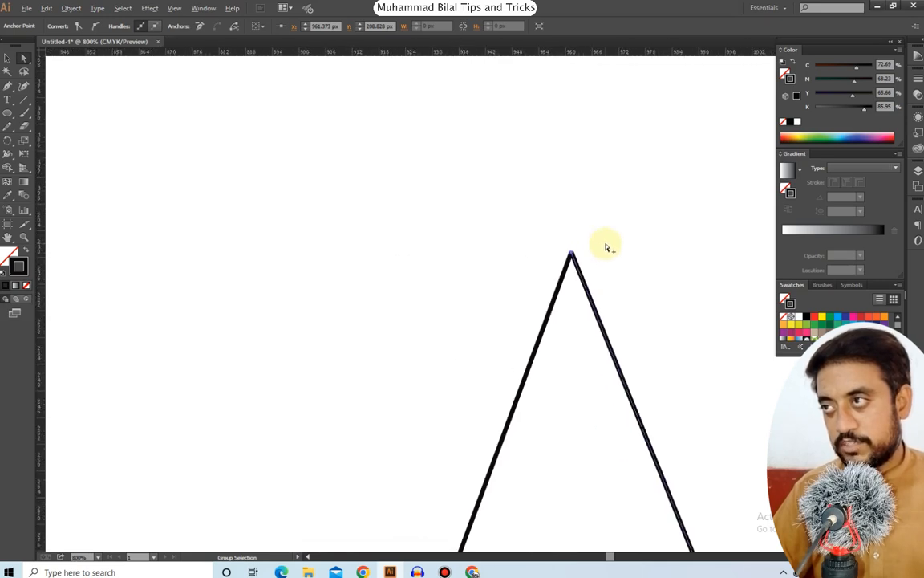
pyautogui.scroll(-2, 607, 247)
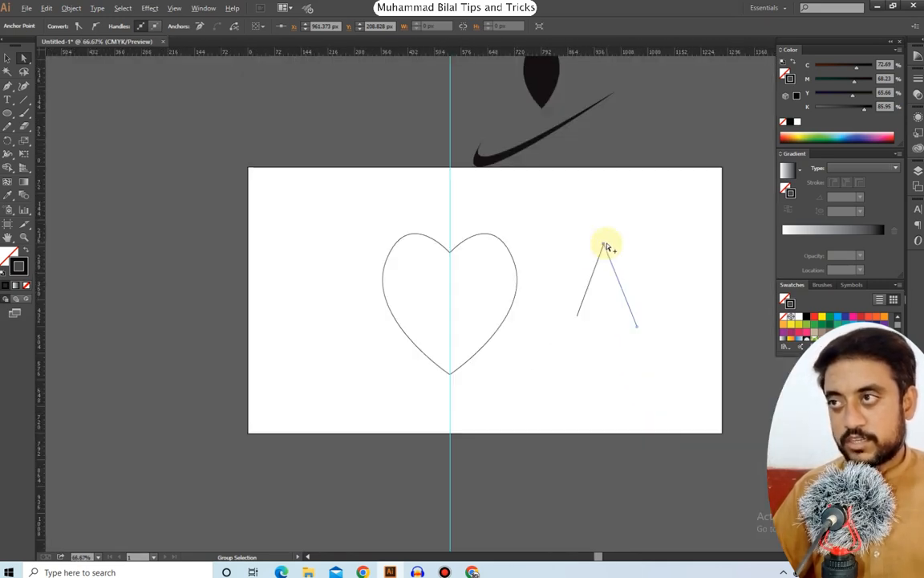
# Set the selected right line's fill to a near-black colour with the Color Picker.
pyautogui.doubleClick(19, 266)
pyautogui.click(76, 213)
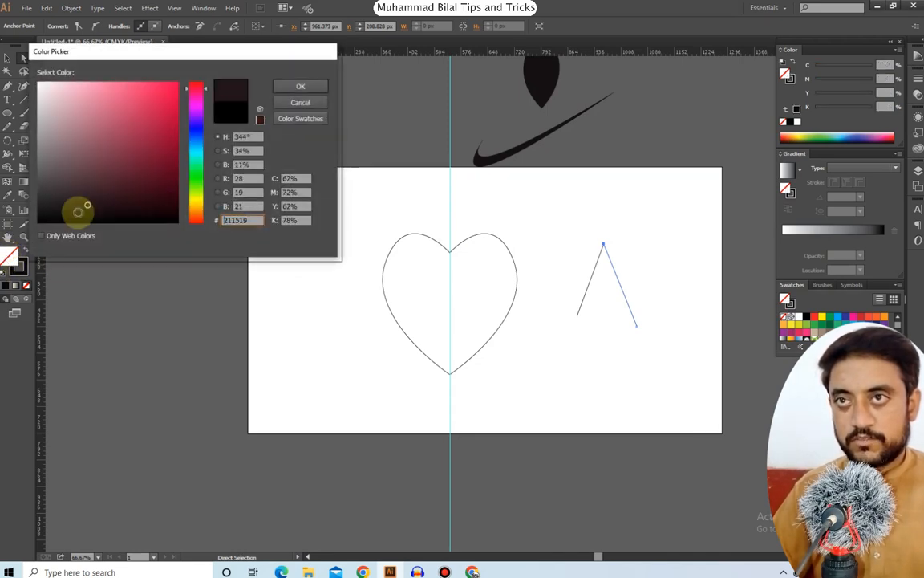
pyautogui.click(291, 87)
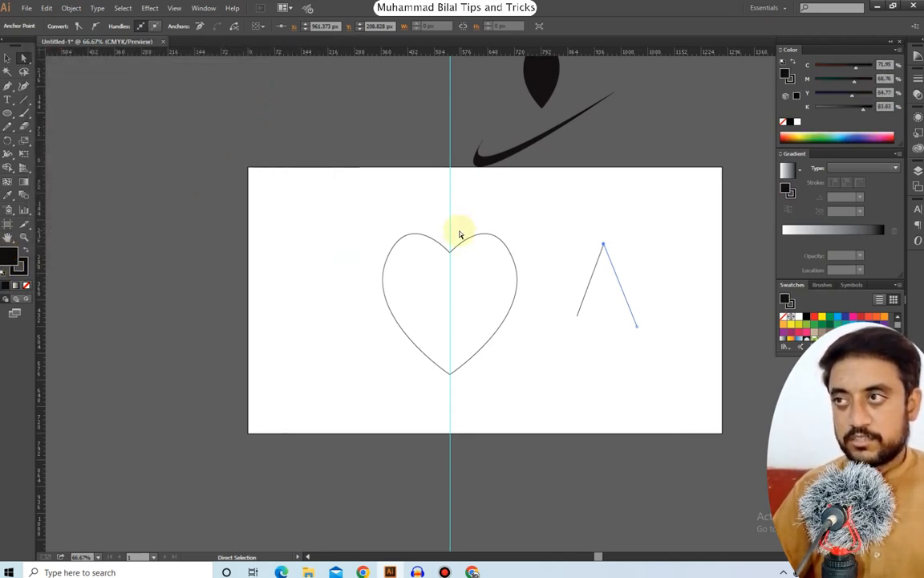
# Fill the large heart with the red colour C60A40 and deselect it.
pyautogui.click(469, 244)
pyautogui.doubleClick(8, 255)
pyautogui.click(140, 144)
pyautogui.click(171, 103)
pyautogui.click(301, 86)
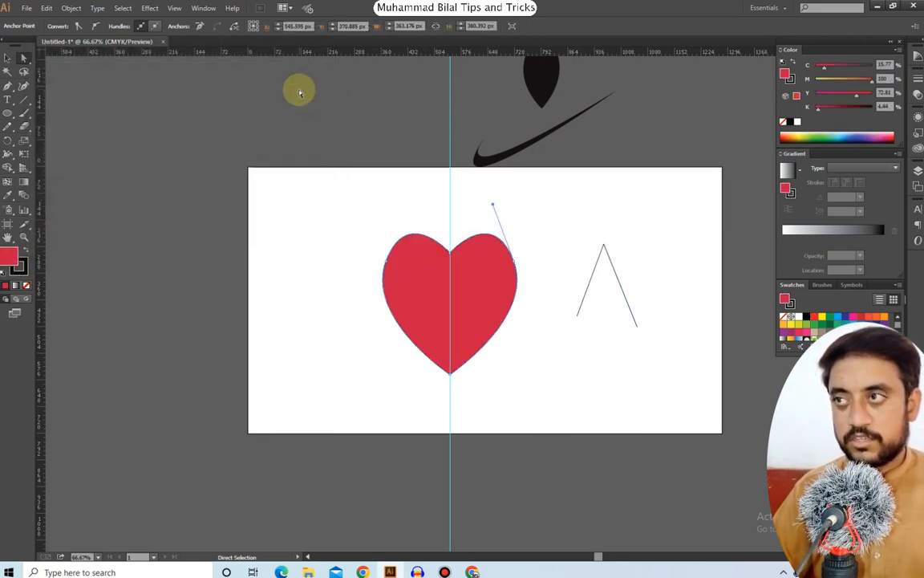
pyautogui.click(6, 58)
pyautogui.click(273, 224)
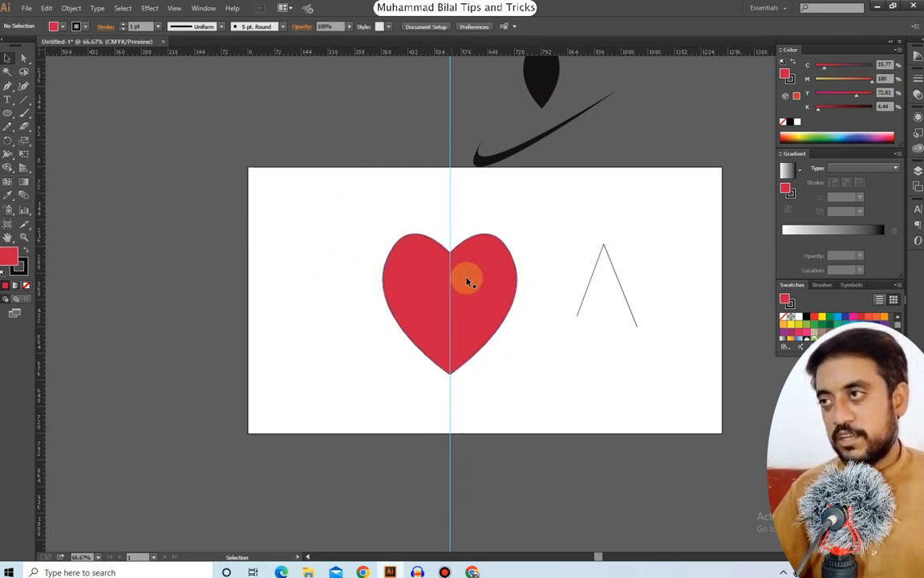
# Scale the red heart down to about 158 by 166 px and place it above the artboard.
pyautogui.moveTo(473, 299); pyautogui.dragTo(377, 183)
pyautogui.moveTo(421, 118); pyautogui.dragTo(389, 133)
pyautogui.hotkey('ctrl', 'z')
pyautogui.press('v')
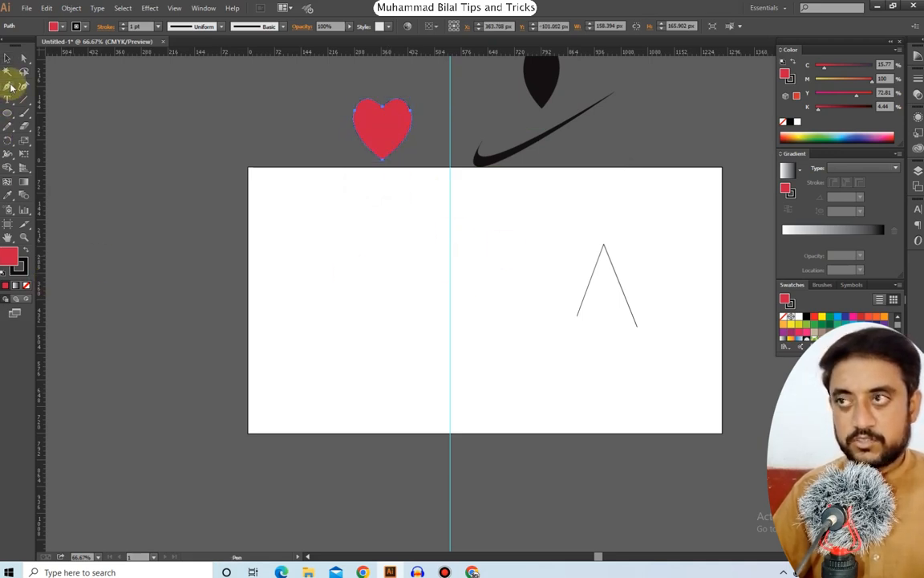
# Start a half-spade outline on the vertical guide with the Pen tool, curving down to the left, and remove its fill.
pyautogui.click(449, 241)
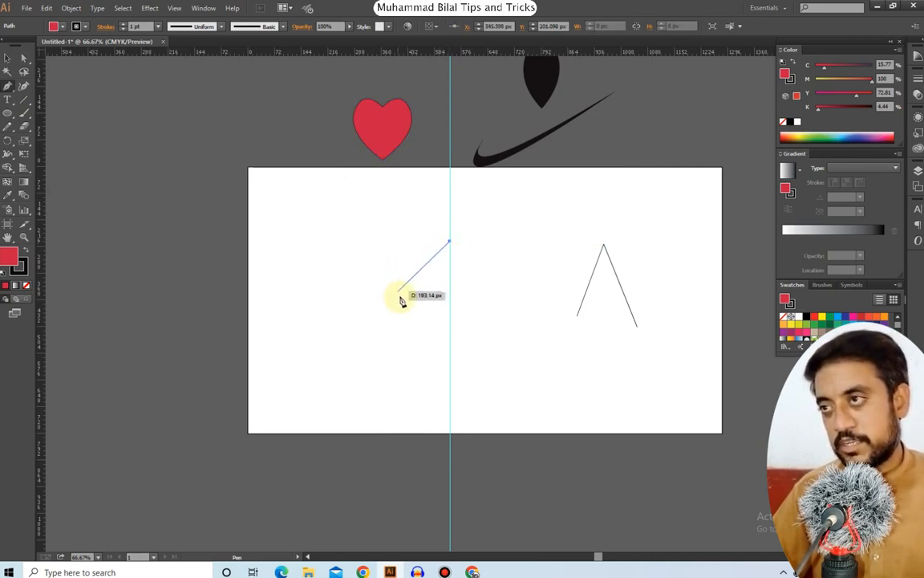
pyautogui.moveTo(390, 314); pyautogui.dragTo(373, 353)
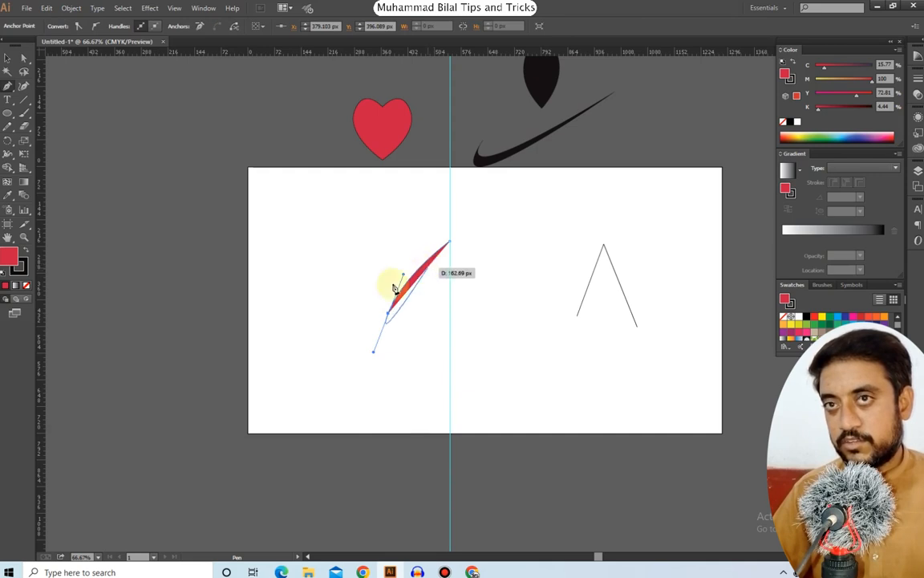
pyautogui.doubleClick(11, 258)
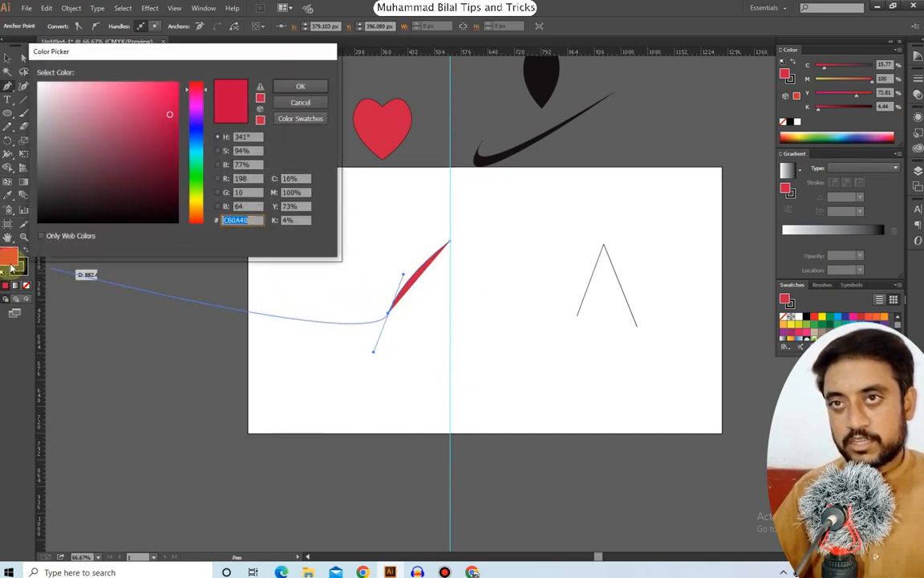
pyautogui.click(301, 85)
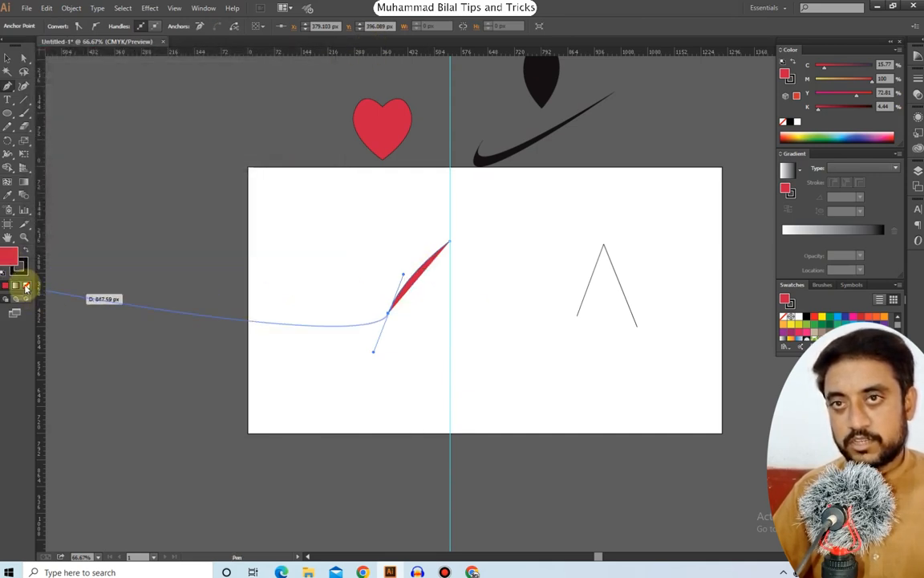
pyautogui.click(27, 286)
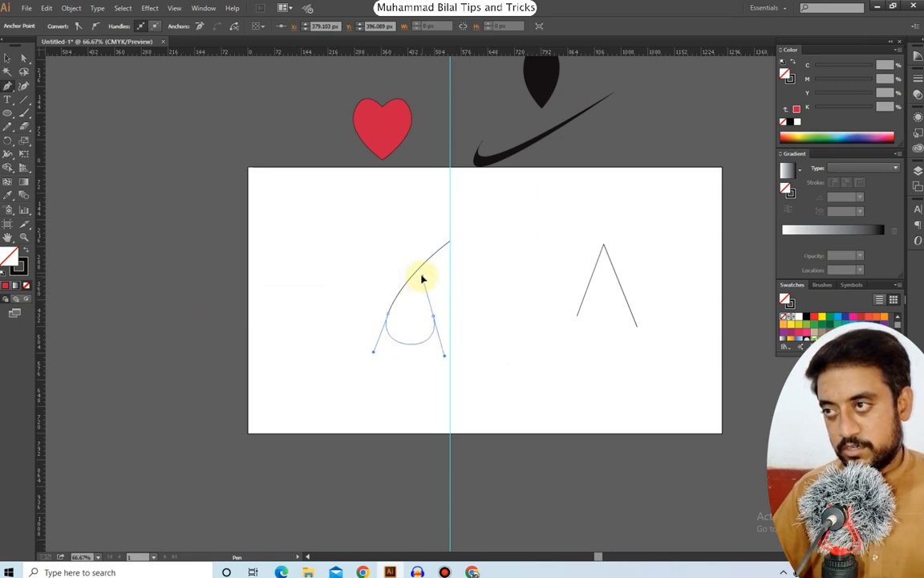
# Complete the half spade with a rounded lobe, a curved stem and a flat base ending on the guide, about 172 by 340 px overall.
pyautogui.moveTo(422, 275); pyautogui.dragTo(422, 276)
pyautogui.moveTo(440, 341); pyautogui.dragTo(406, 377)
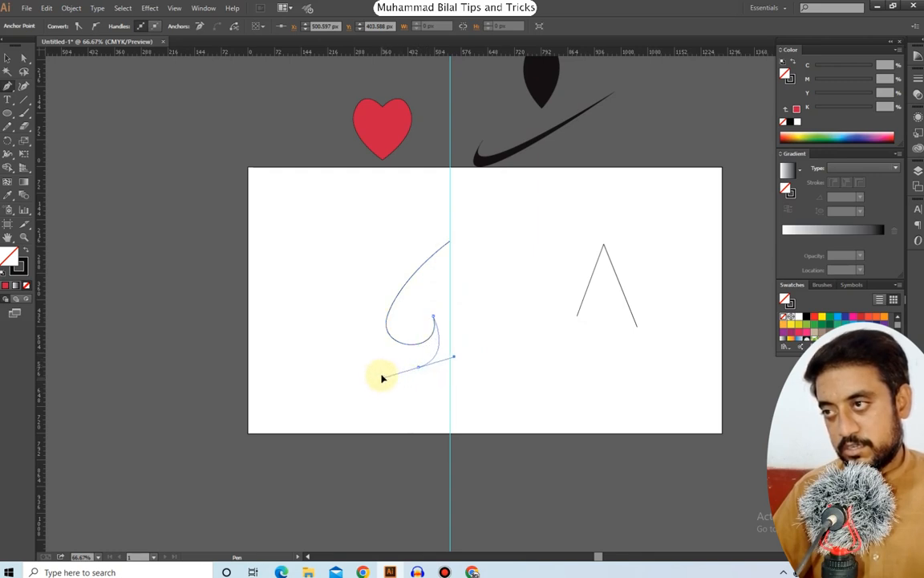
pyautogui.moveTo(382, 371); pyautogui.dragTo(444, 373)
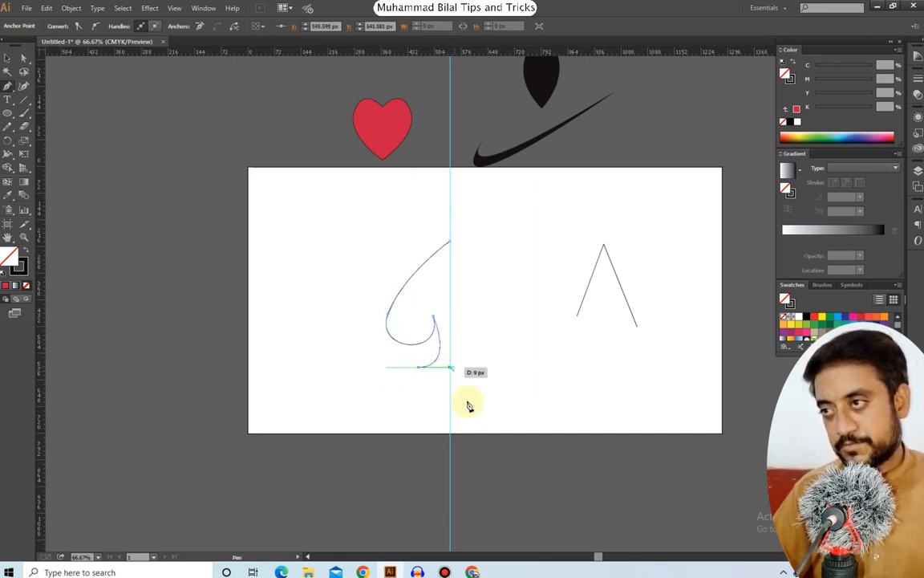
# Try to create a reflected copy of the half spade about the vertical axis.
pyautogui.click(7, 58)
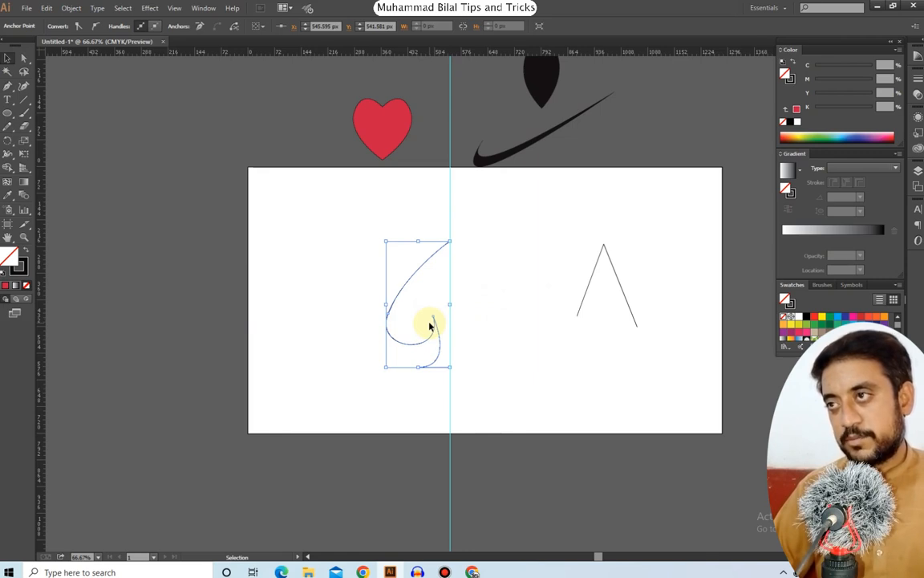
pyautogui.rightClick(415, 266)
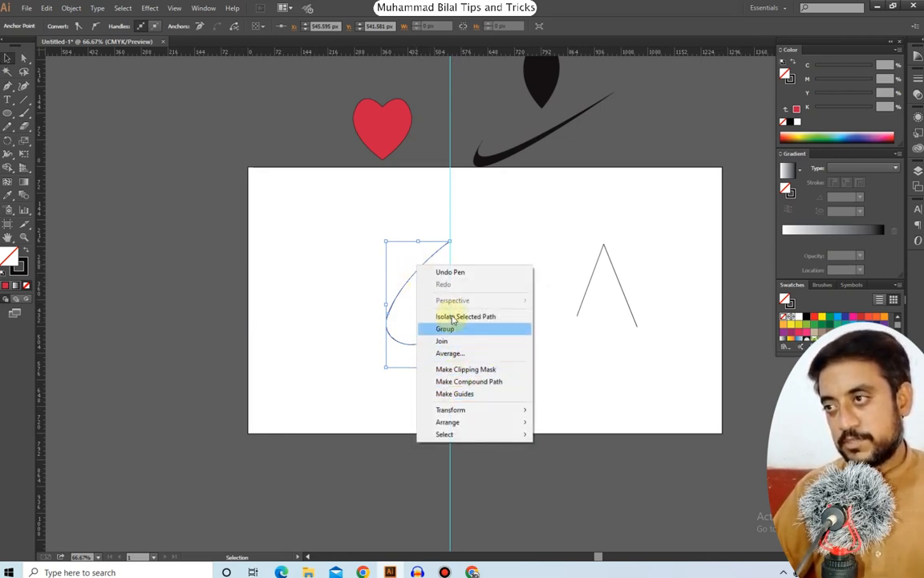
pyautogui.moveTo(457, 409)
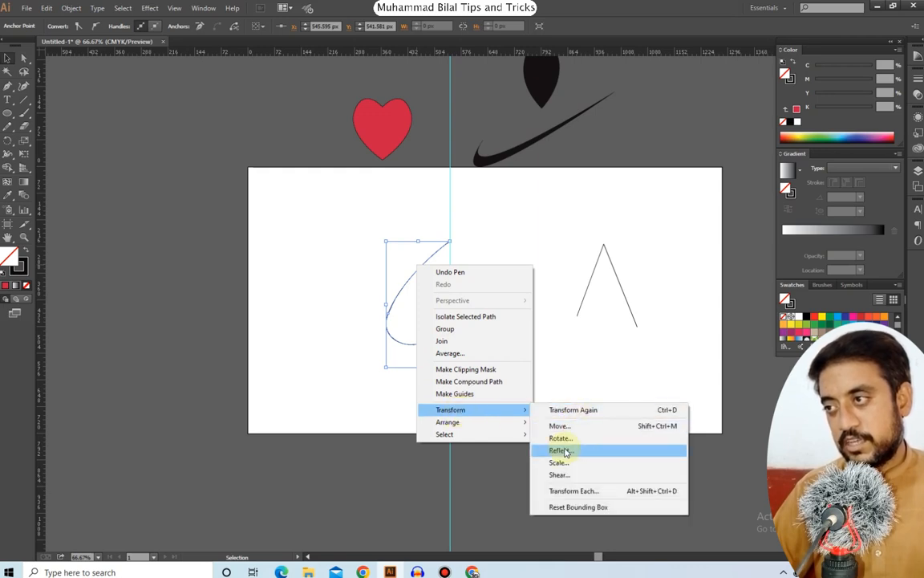
pyautogui.click(561, 450)
pyautogui.click(335, 290)
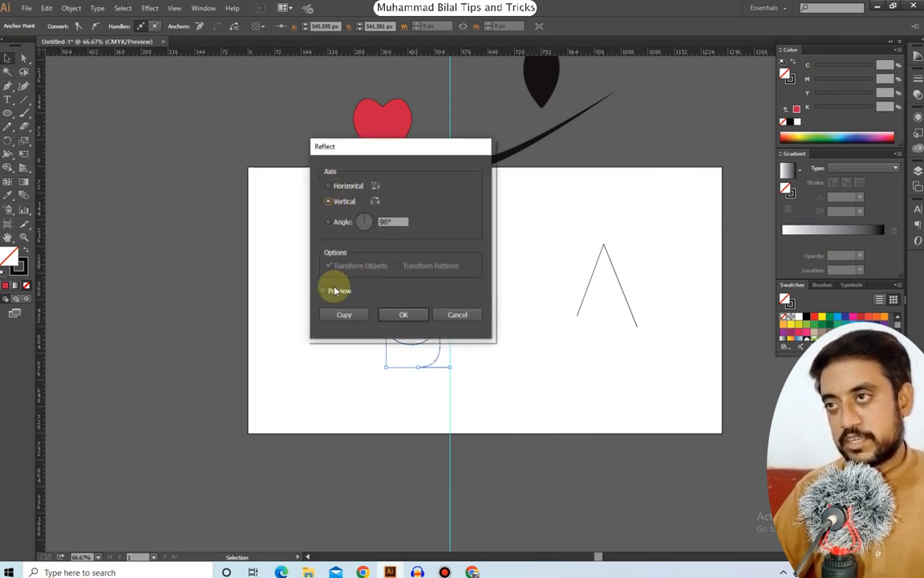
pyautogui.click(347, 314)
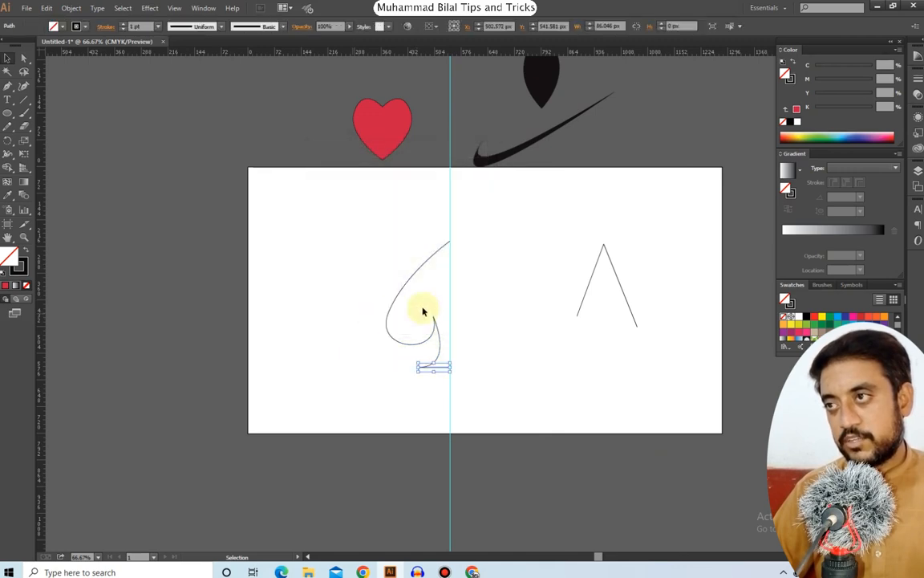
# Create a reflected copy of the half spade about the vertical axis and place it across the guide so both halves meet.
pyautogui.press('v')
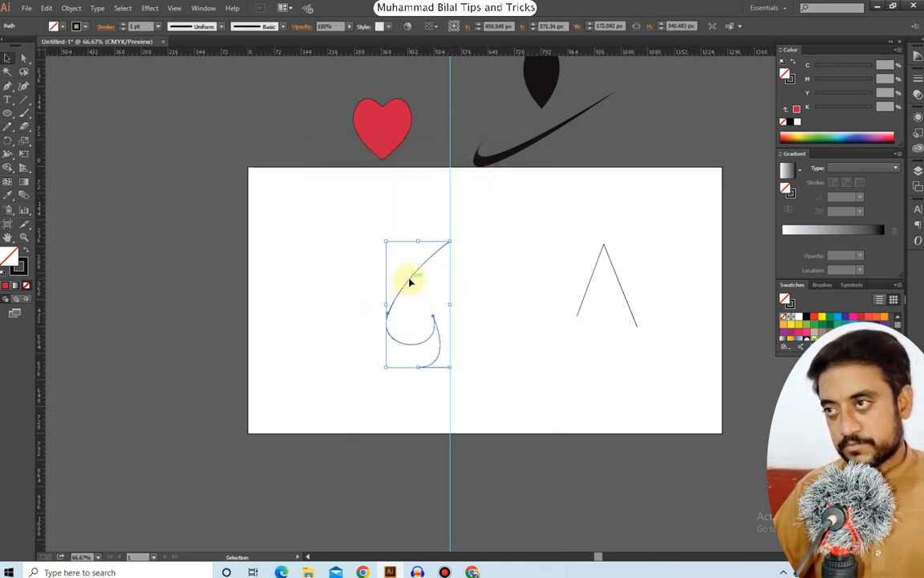
pyautogui.rightClick(410, 281)
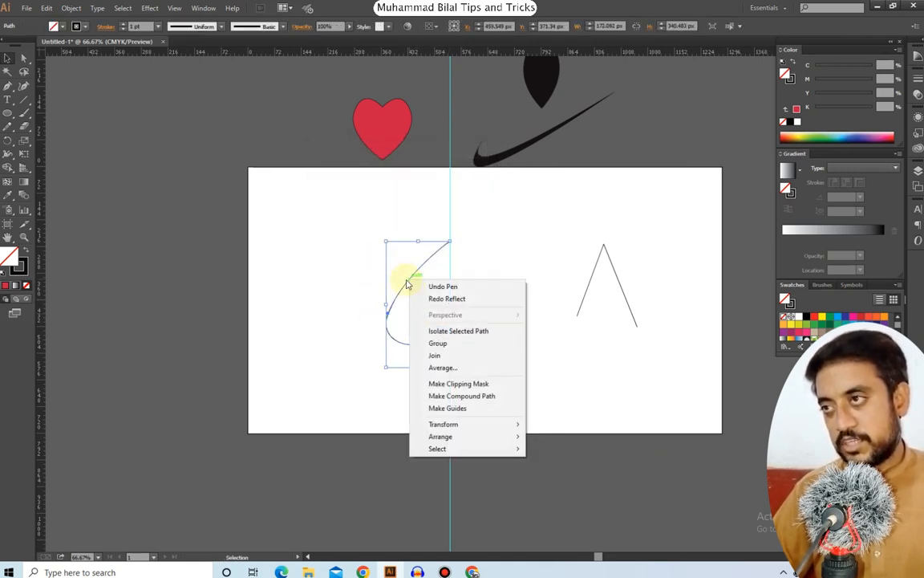
pyautogui.click(526, 249)
pyautogui.click(526, 249)
pyautogui.click(443, 368)
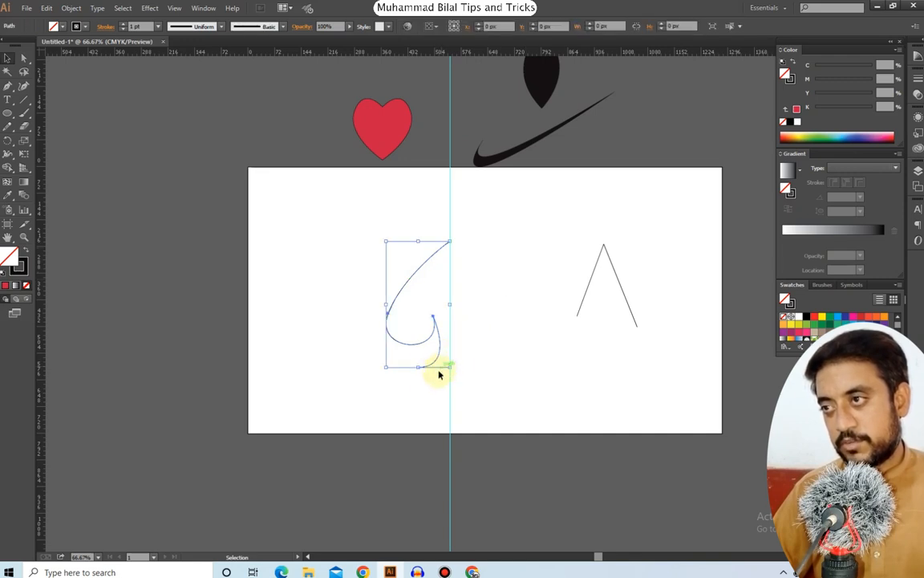
pyautogui.rightClick(411, 276)
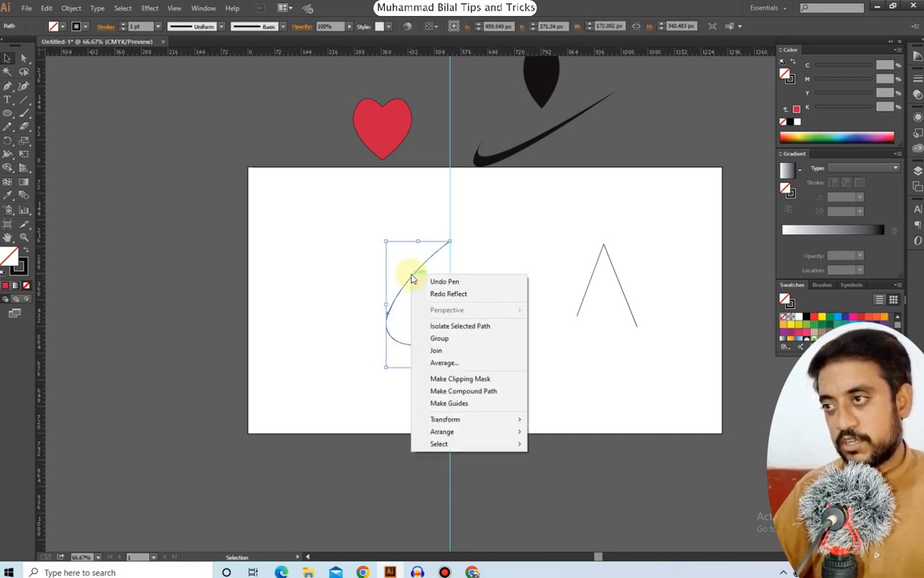
pyautogui.moveTo(455, 419)
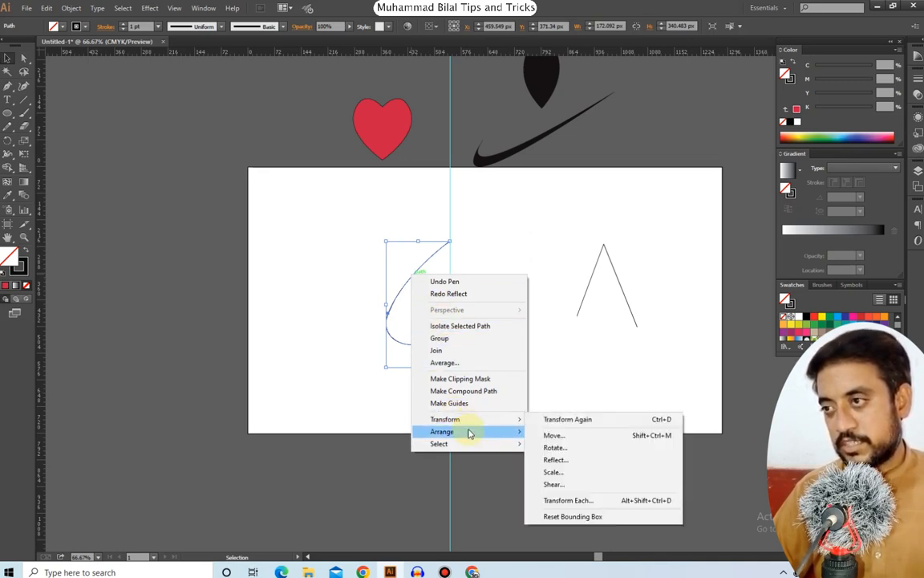
pyautogui.click(554, 459)
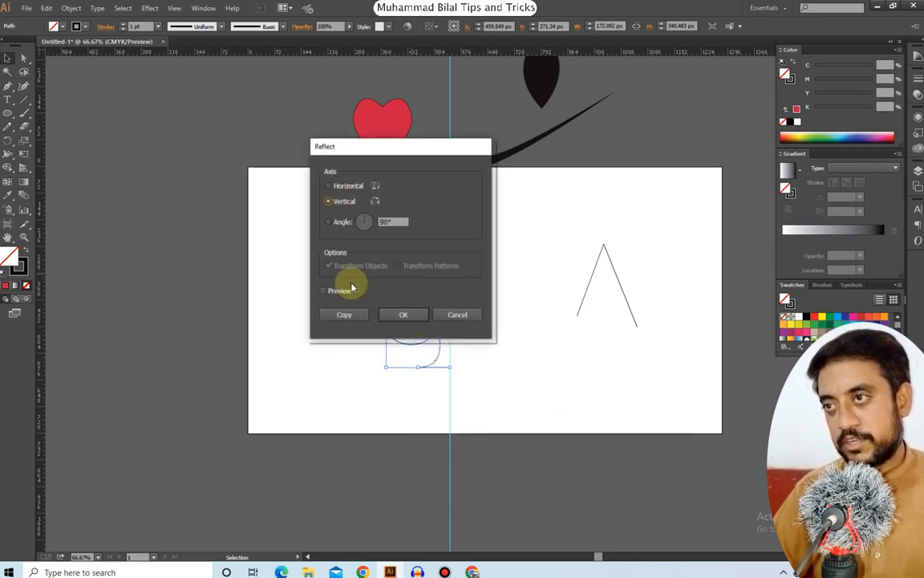
pyautogui.click(347, 314)
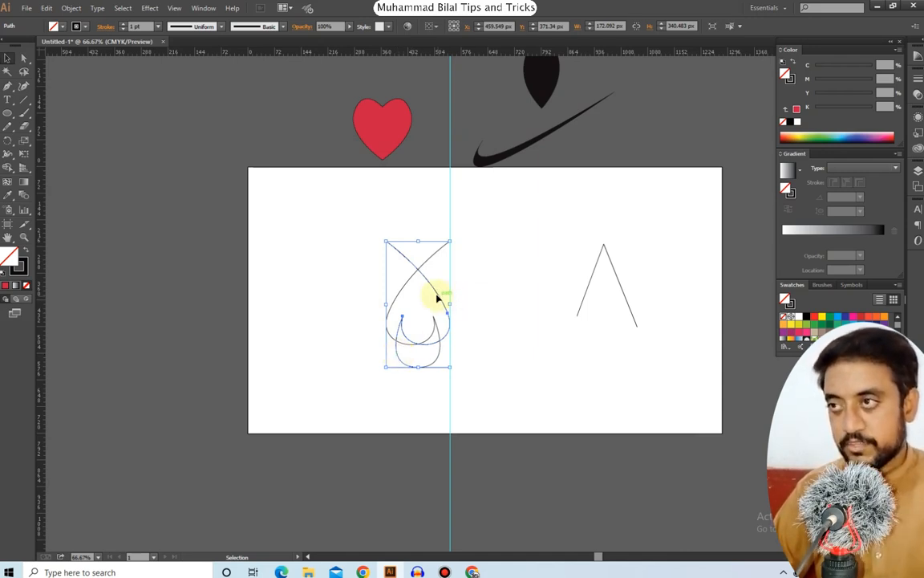
pyautogui.moveTo(434, 297); pyautogui.dragTo(499, 295)
pyautogui.click(521, 250)
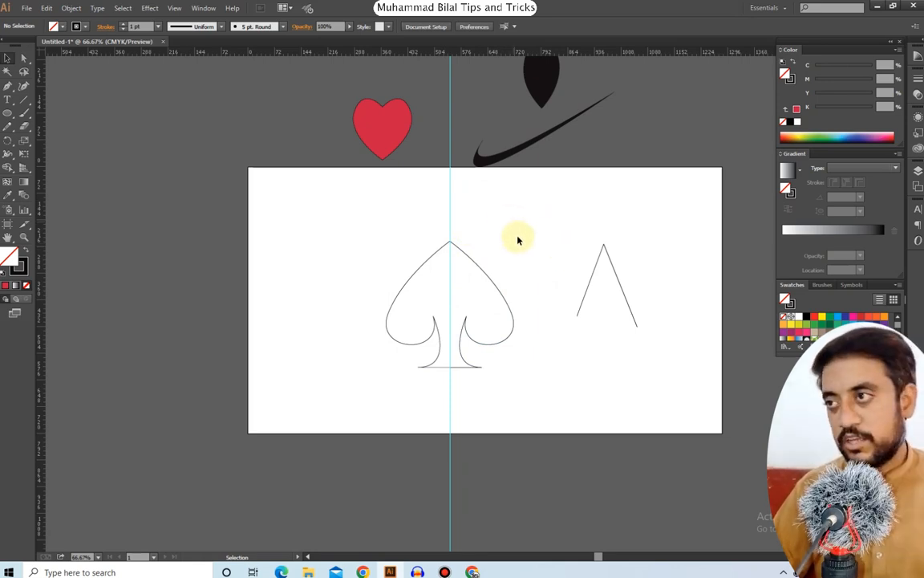
# Average the two end points at the spade's top tip along both axes, and join them.
pyautogui.click(25, 61)
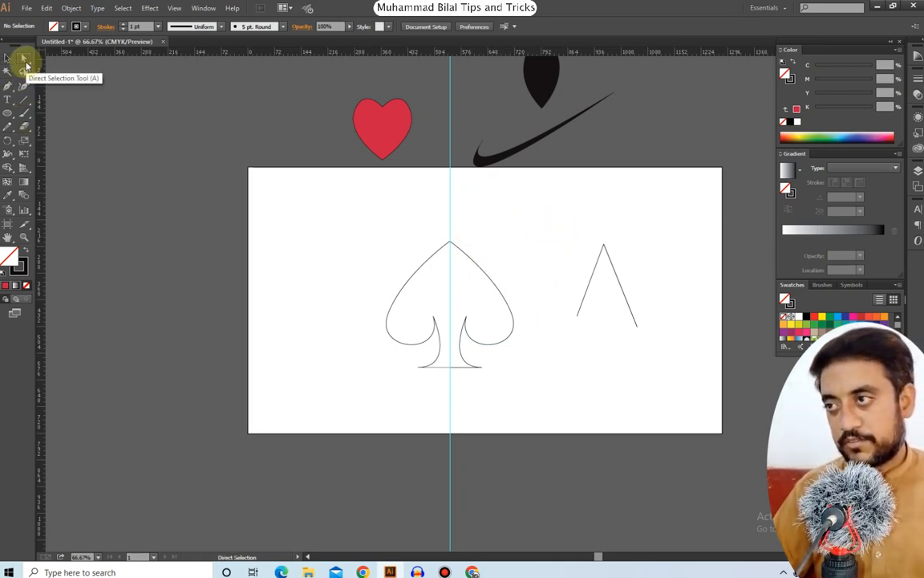
pyautogui.click(451, 265)
pyautogui.moveTo(427, 224); pyautogui.dragTo(464, 255)
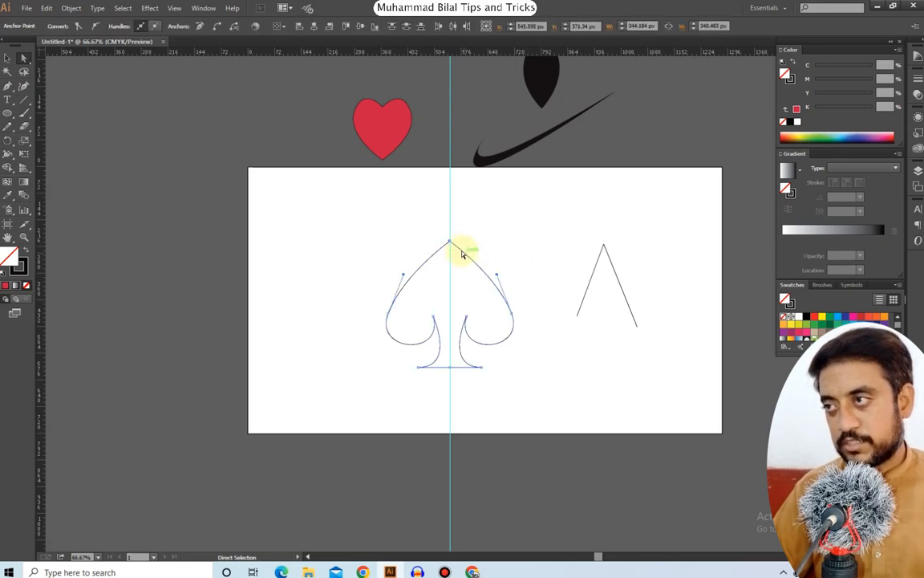
pyautogui.rightClick(452, 245)
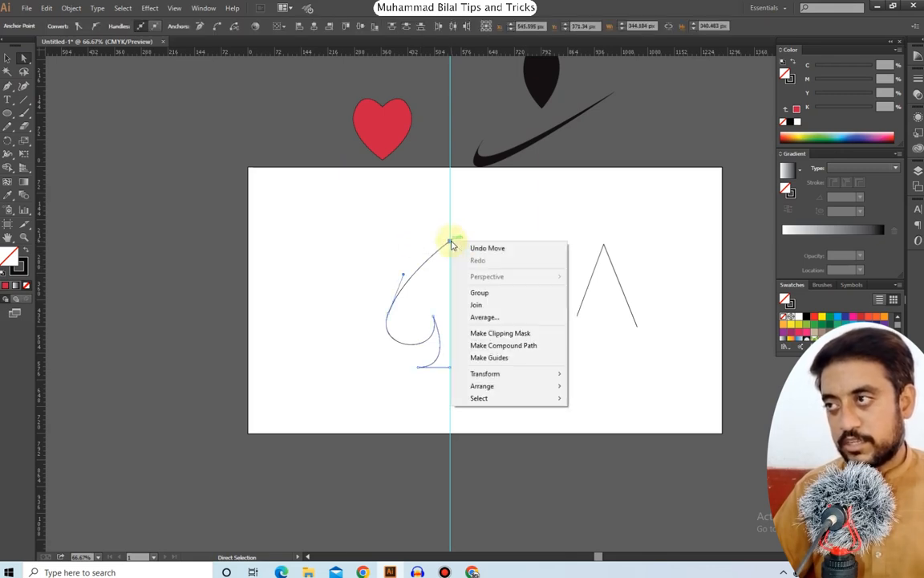
pyautogui.click(485, 318)
pyautogui.click(409, 291)
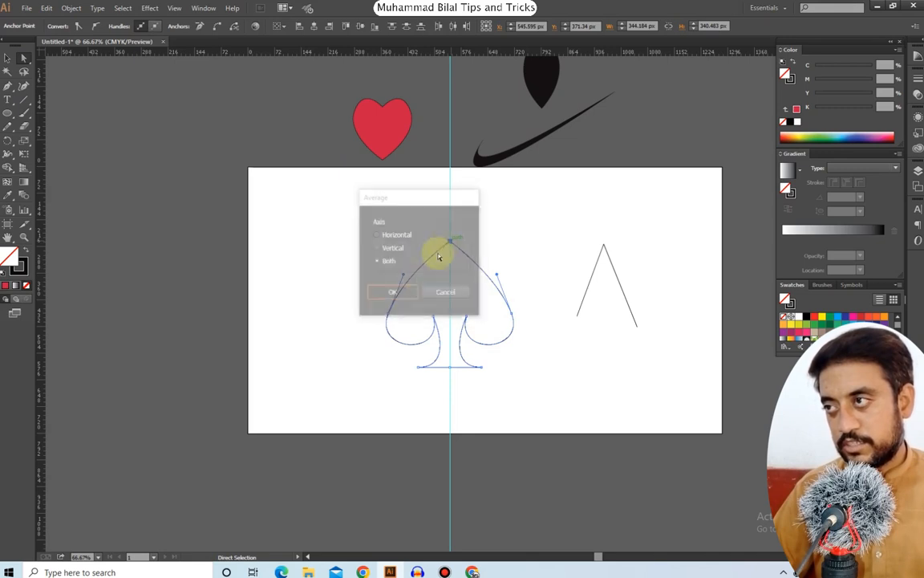
pyautogui.rightClick(450, 243)
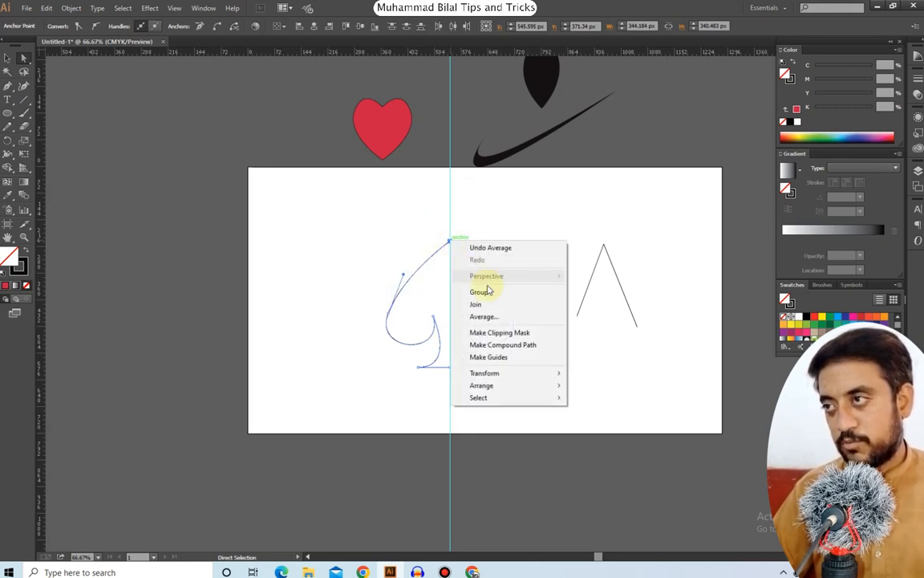
pyautogui.click(489, 302)
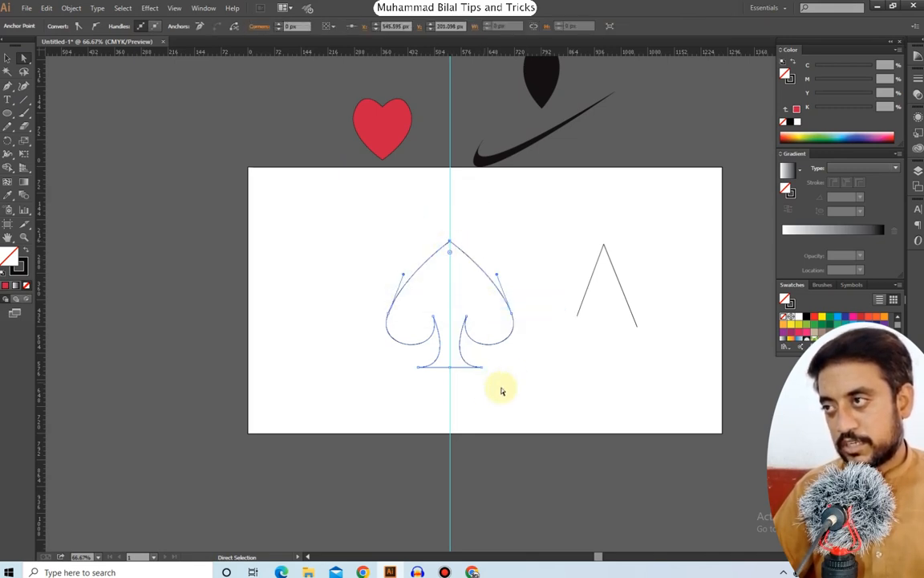
# Average the two end points at the middle of the spade's base along both axes, and join them.
pyautogui.moveTo(459, 366); pyautogui.dragTo(458, 362)
pyautogui.rightClick(452, 369)
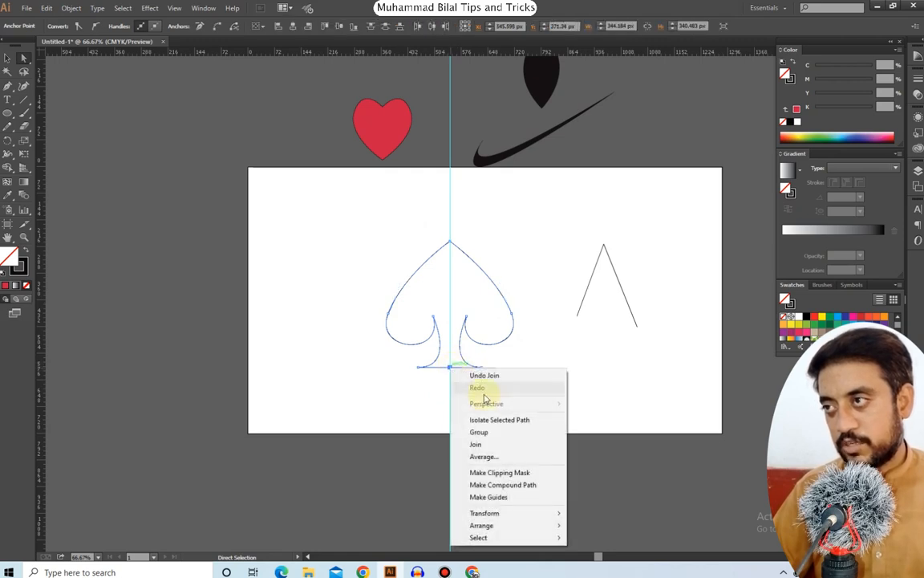
pyautogui.click(480, 455)
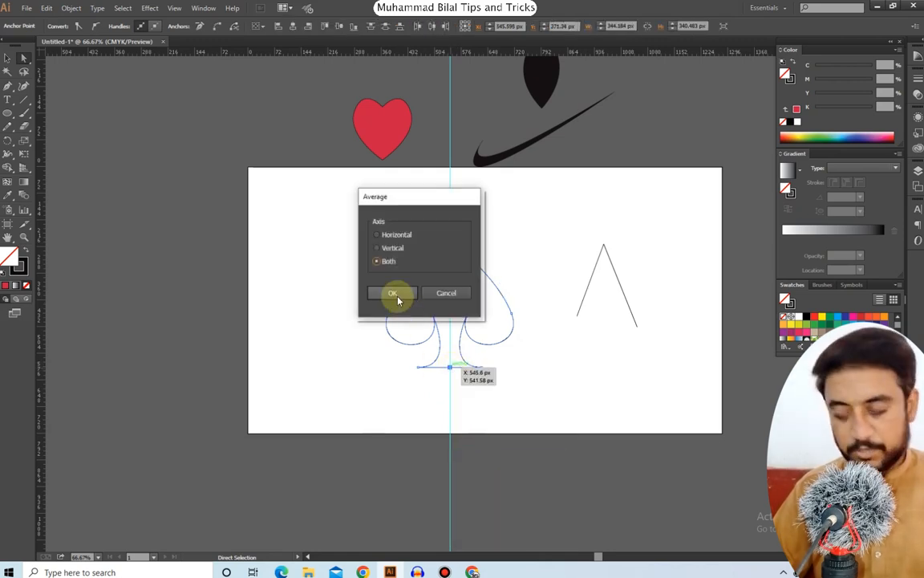
pyautogui.click(391, 293)
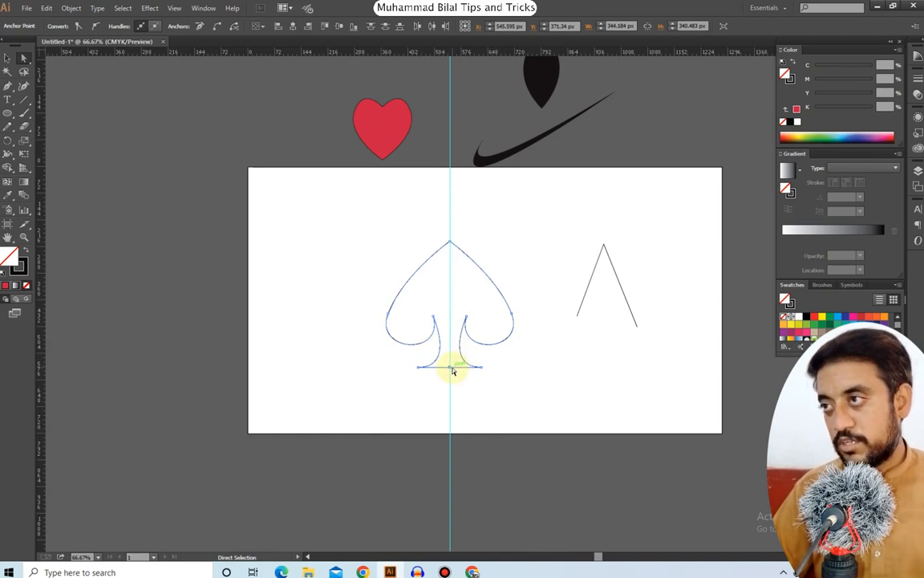
pyautogui.rightClick(452, 371)
pyautogui.click(477, 442)
pyautogui.click(537, 380)
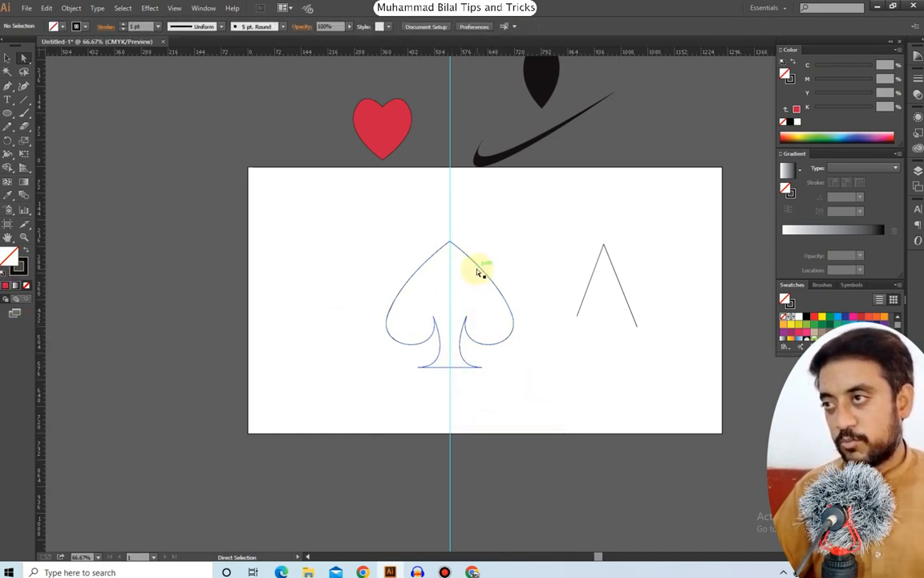
# Move the spade's top point slightly up and raise its base points, making the shape about 325 px tall.
pyautogui.click(479, 274)
pyautogui.click(497, 381)
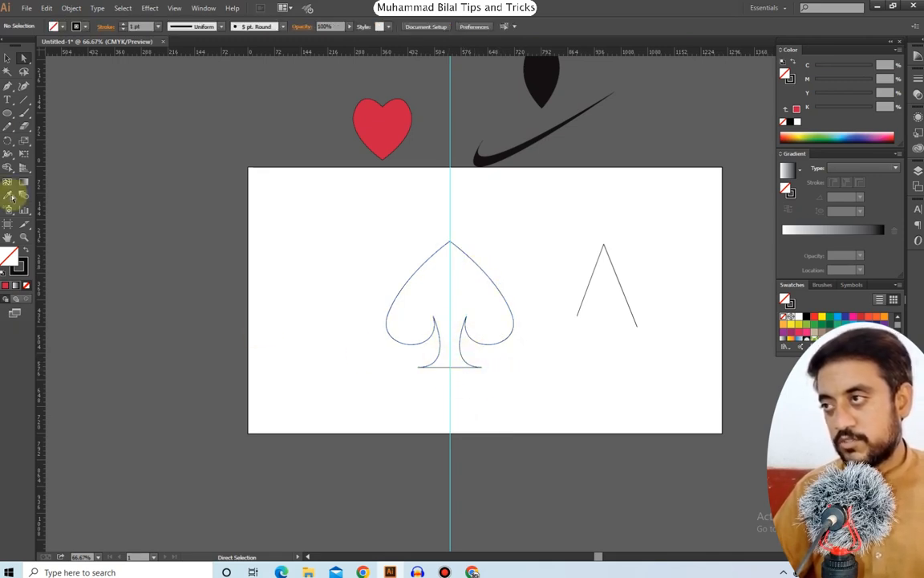
pyautogui.moveTo(377, 207); pyautogui.dragTo(450, 238)
pyautogui.click(501, 219)
pyautogui.moveTo(393, 363); pyautogui.dragTo(517, 377)
pyautogui.moveTo(452, 369); pyautogui.dragTo(446, 360)
pyautogui.click(504, 363)
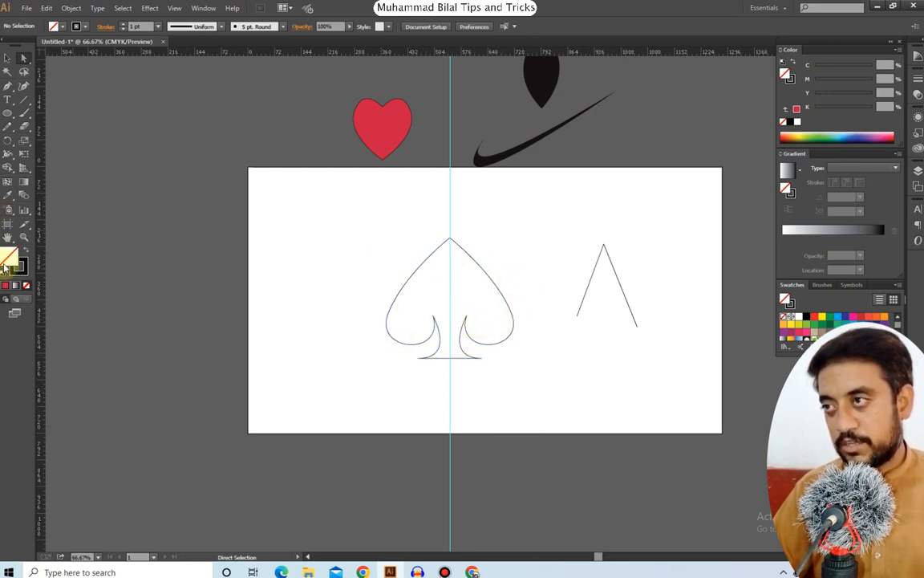
# Select the spade outline and pick the near-black fill colour 1C1718 for it.
pyautogui.doubleClick(6, 258)
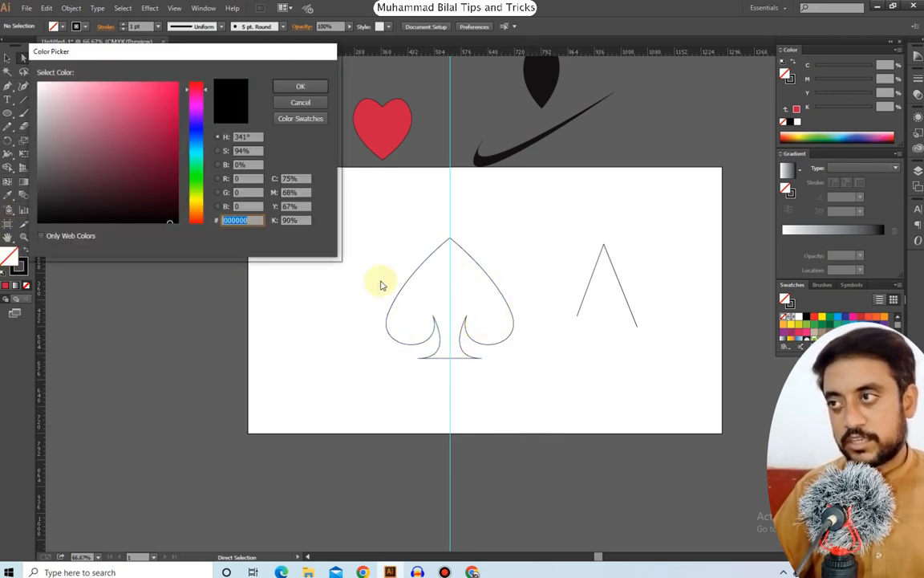
pyautogui.click(300, 99)
pyautogui.click(449, 235)
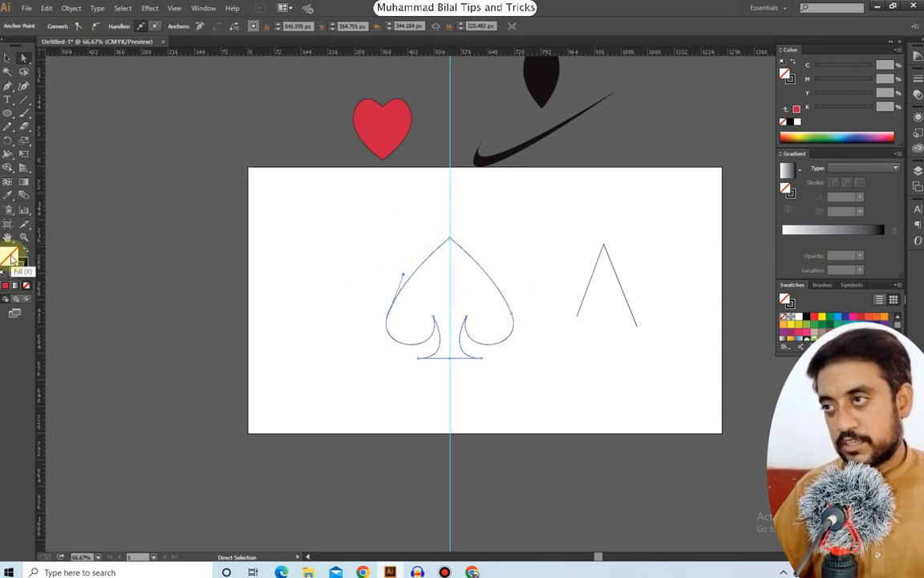
pyautogui.doubleClick(8, 258)
pyautogui.click(64, 207)
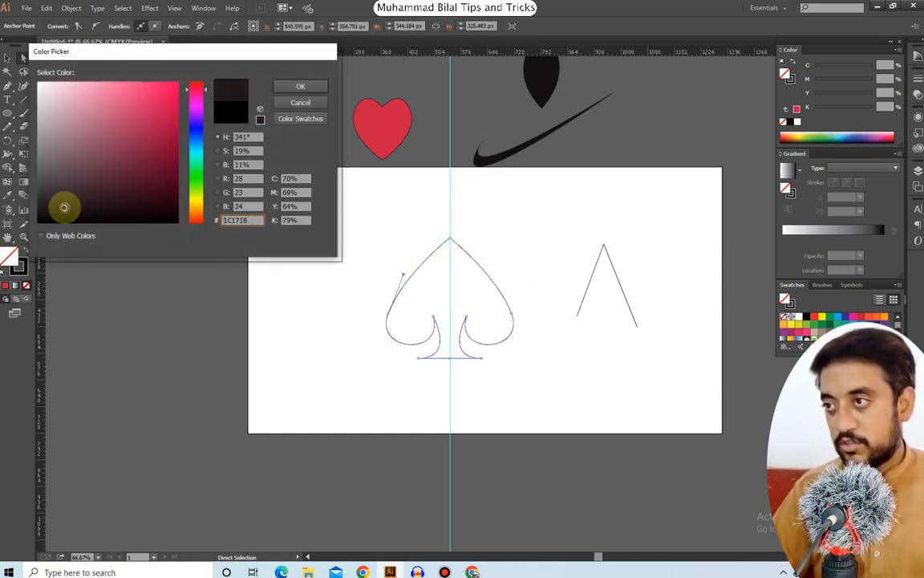